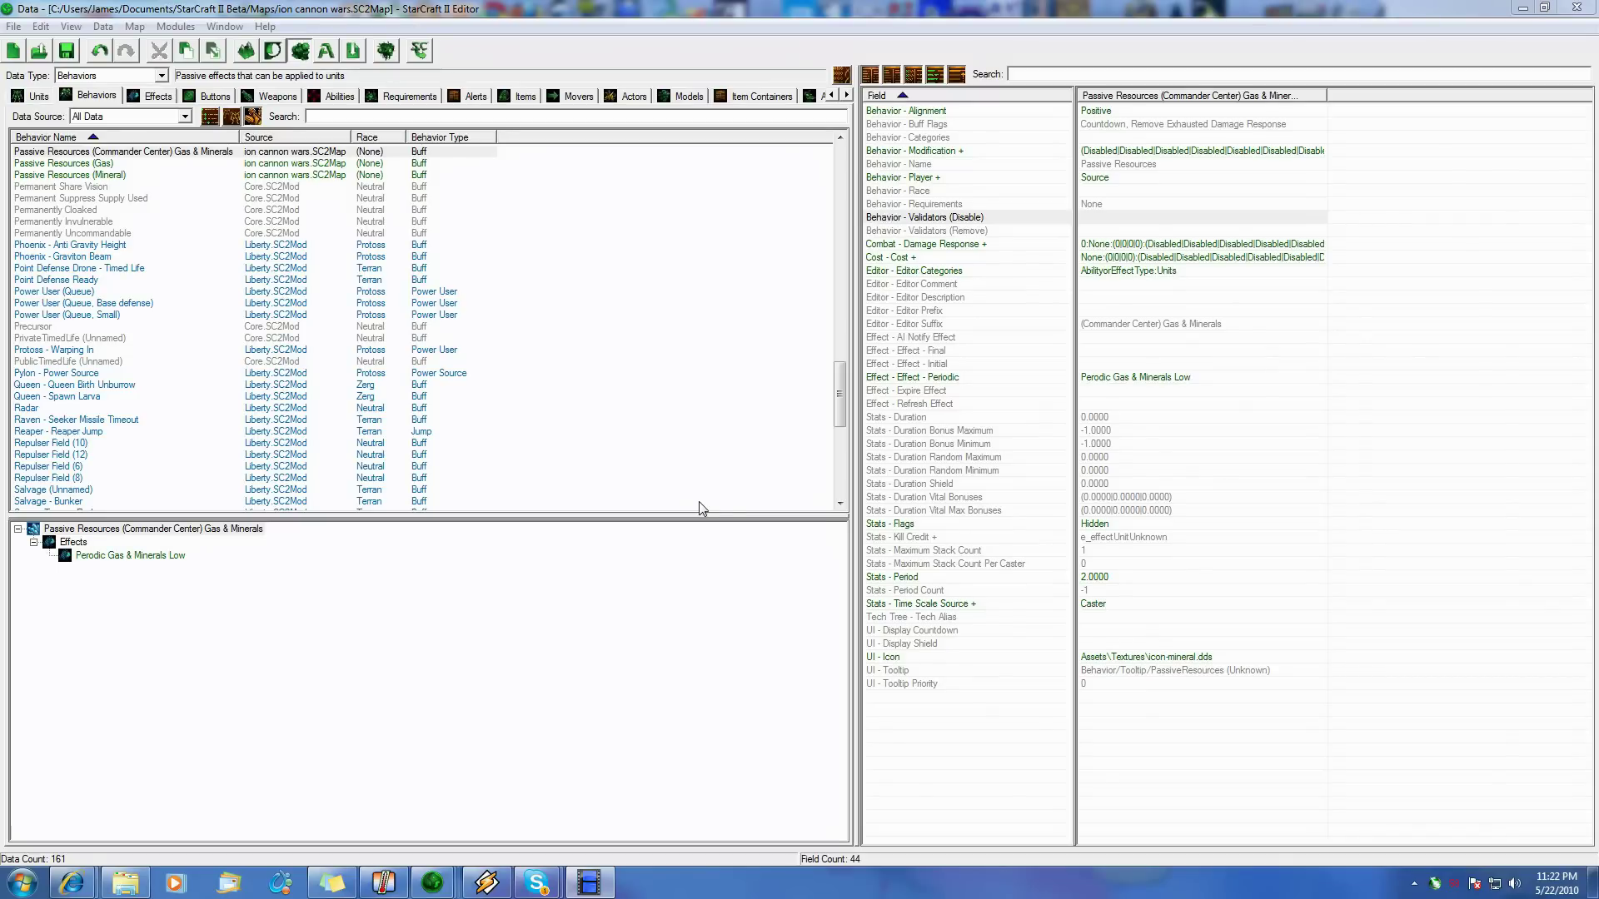
# - Select the Commander Center Gas & Minerals behavior after comparing it with Passive Resources (Gas)
pyautogui.click(227, 152)
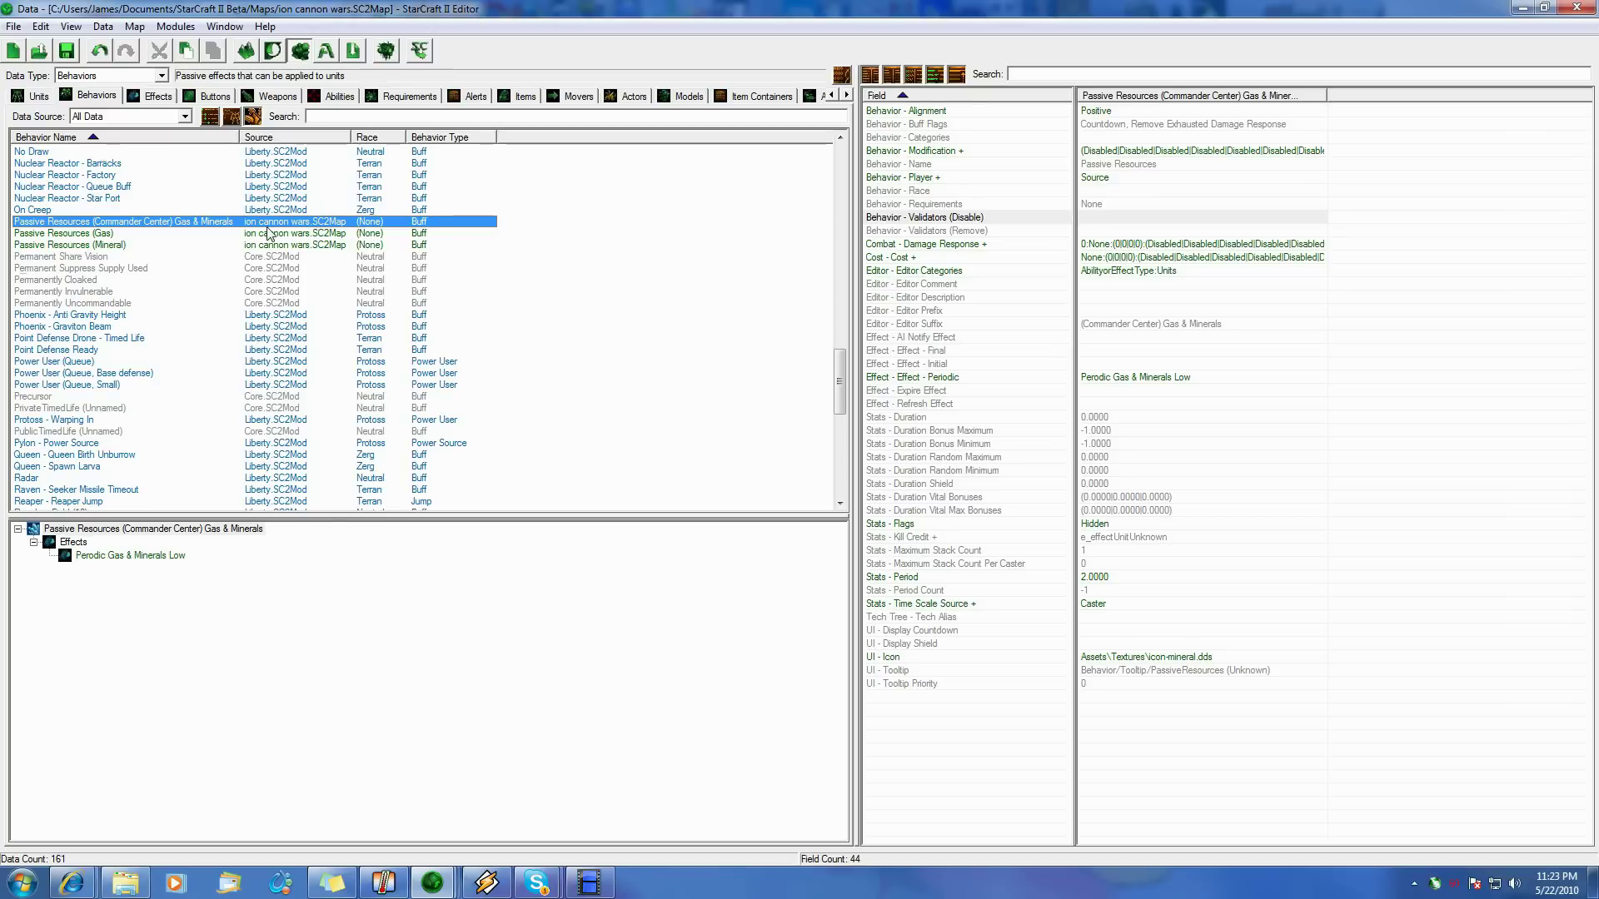
pyautogui.click(204, 234)
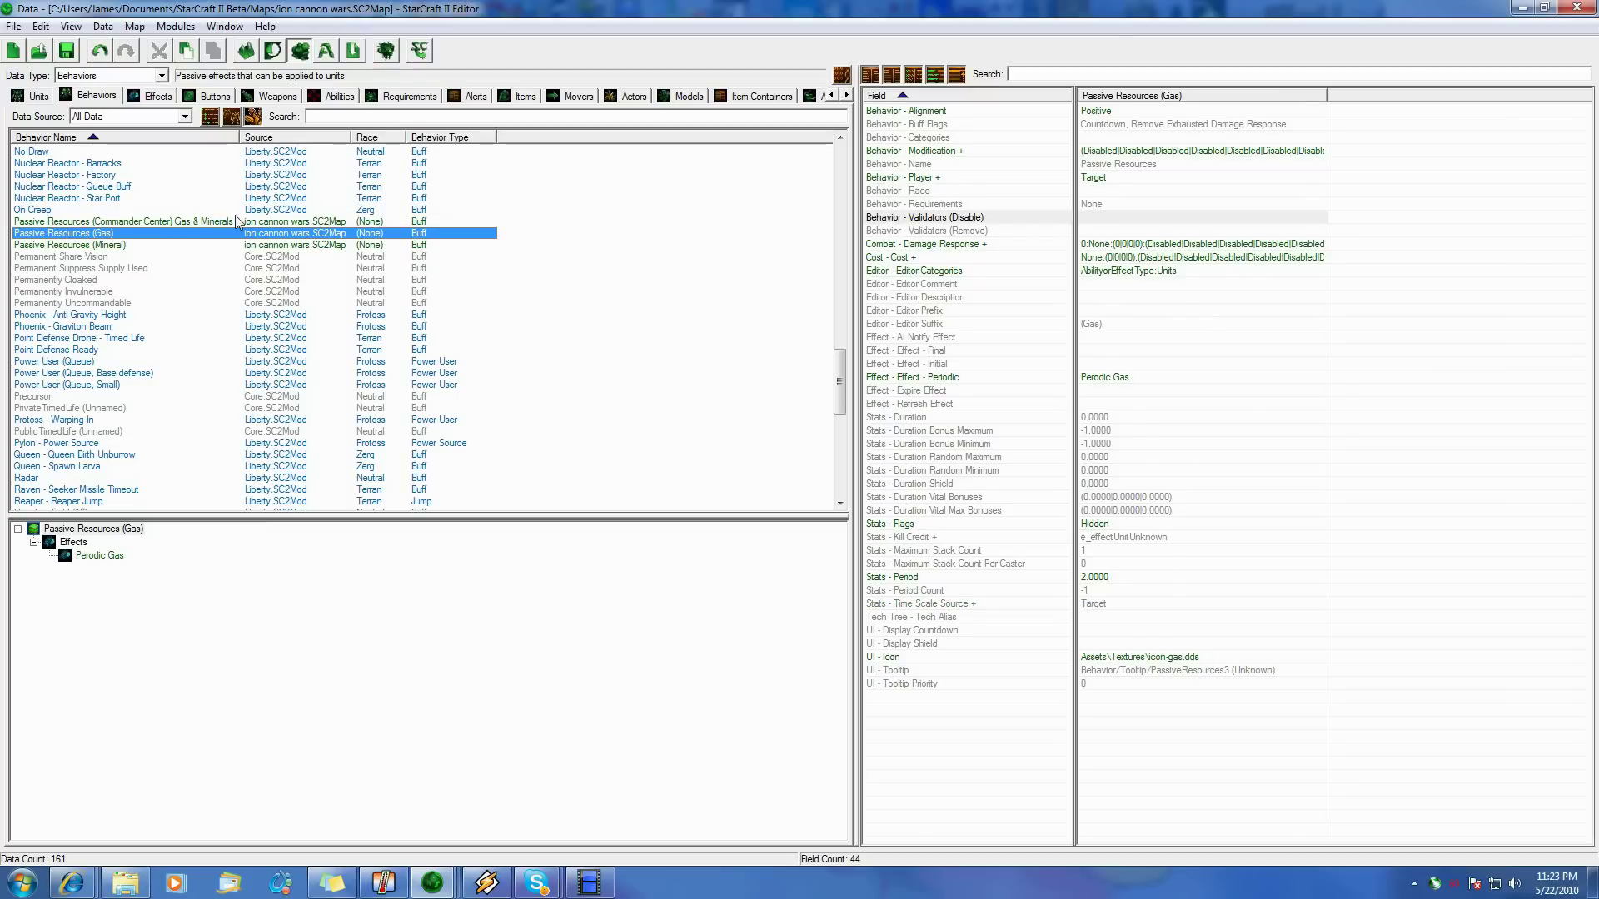
pyautogui.click(245, 222)
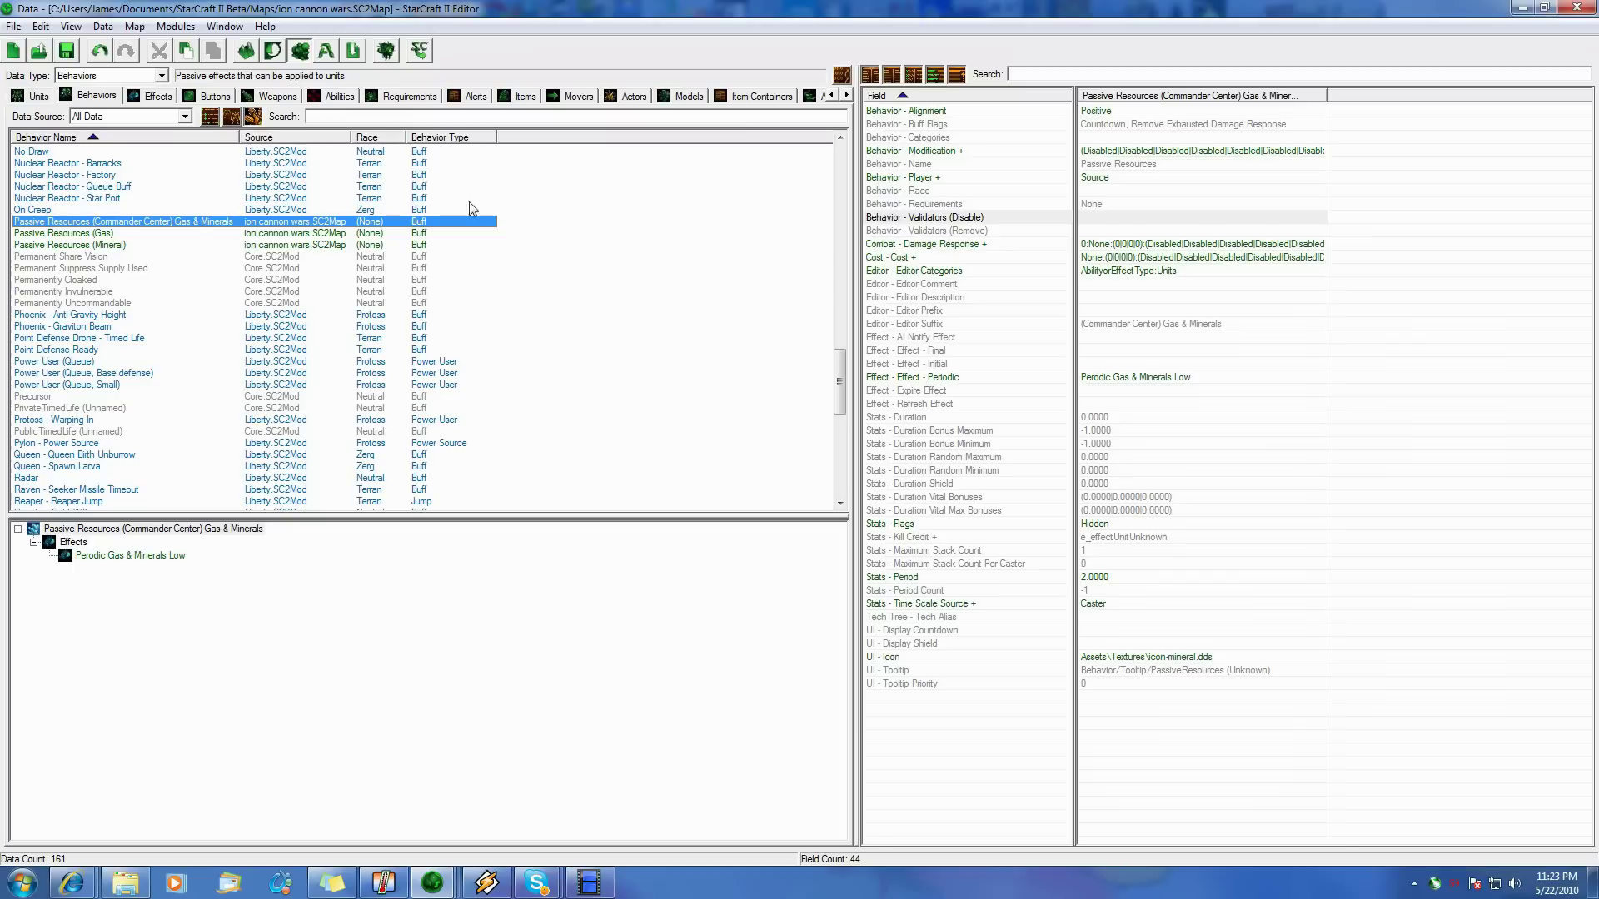
pyautogui.press('Down')
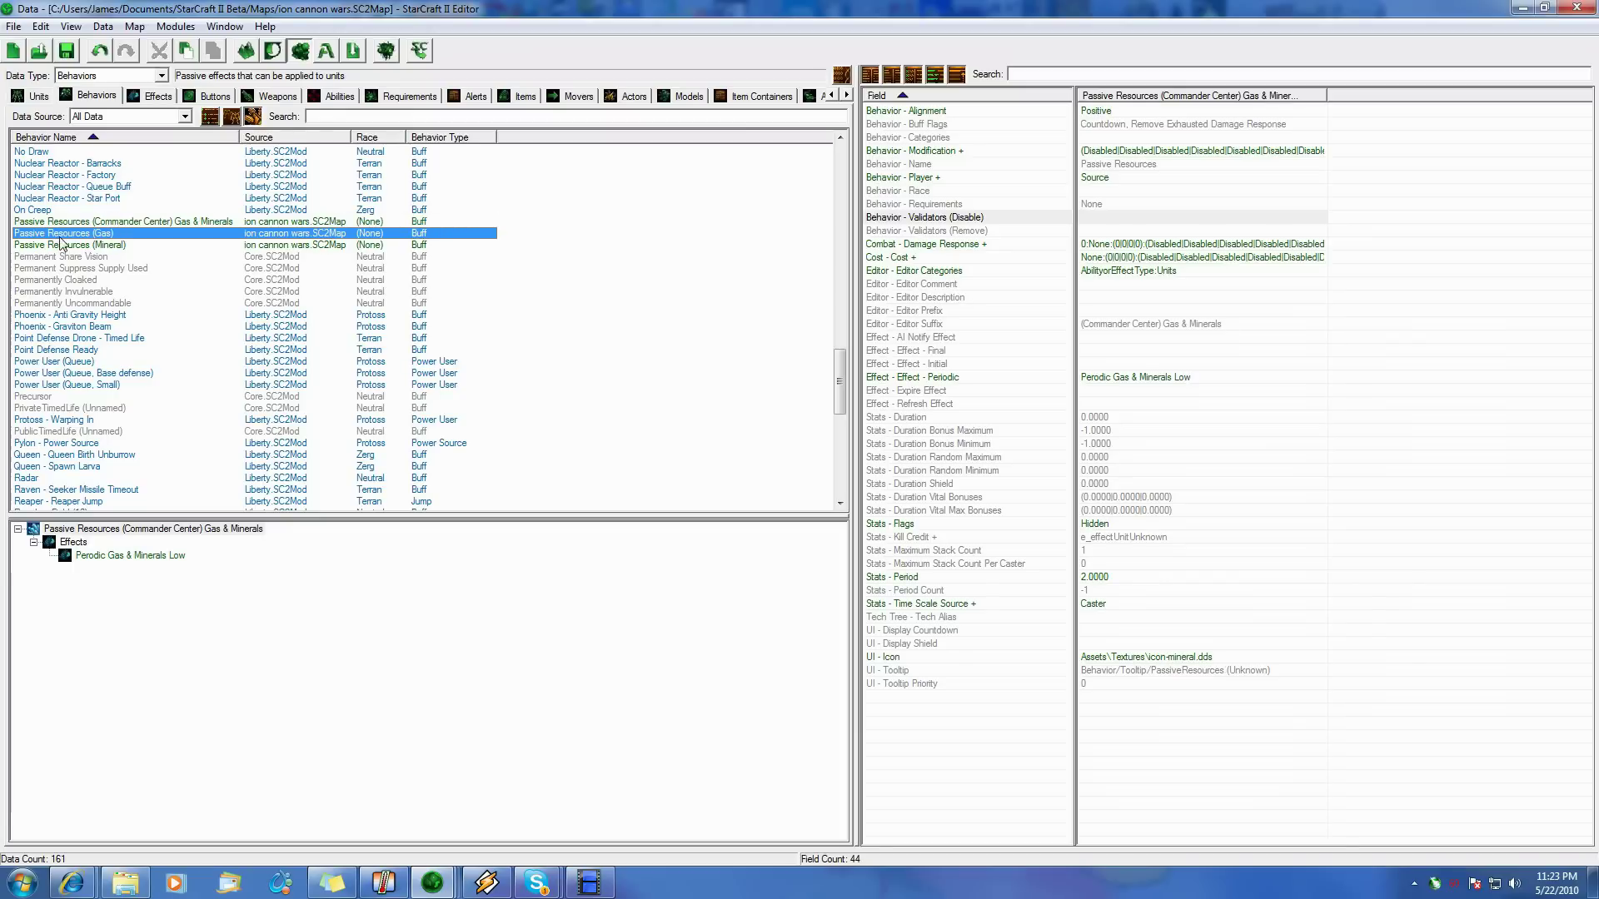
pyautogui.press('Down')
pyautogui.press('Up')
pyautogui.press('Up')
pyautogui.press('Up')
pyautogui.press('Down')
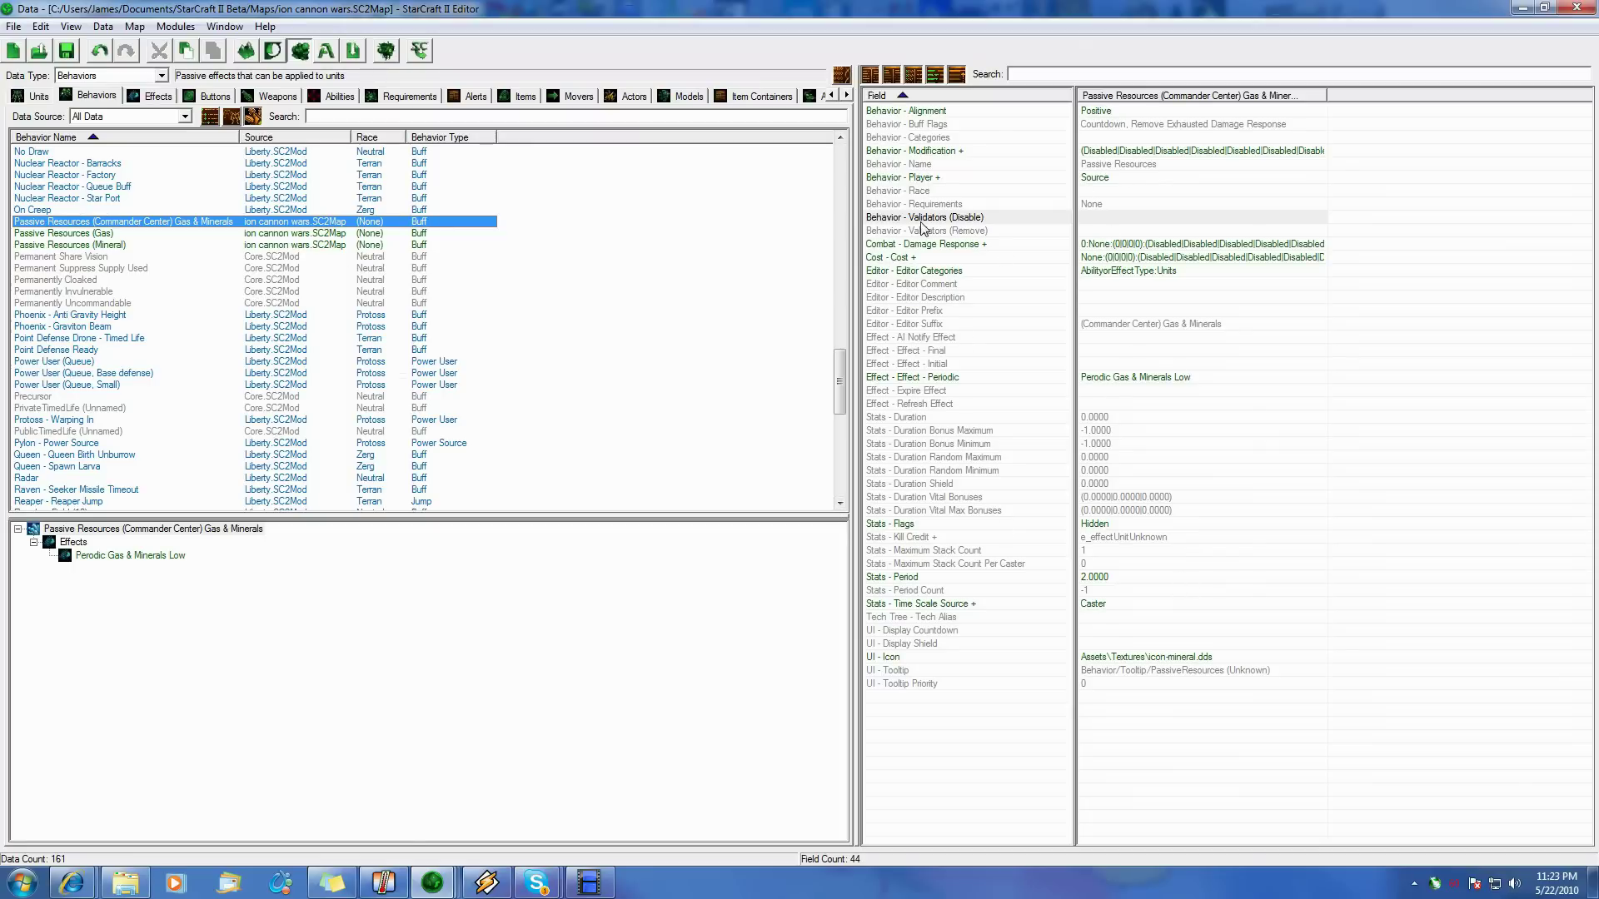
# - Switch the fields between form and table view and review Alignment Positive and Categories
pyautogui.click(873, 75)
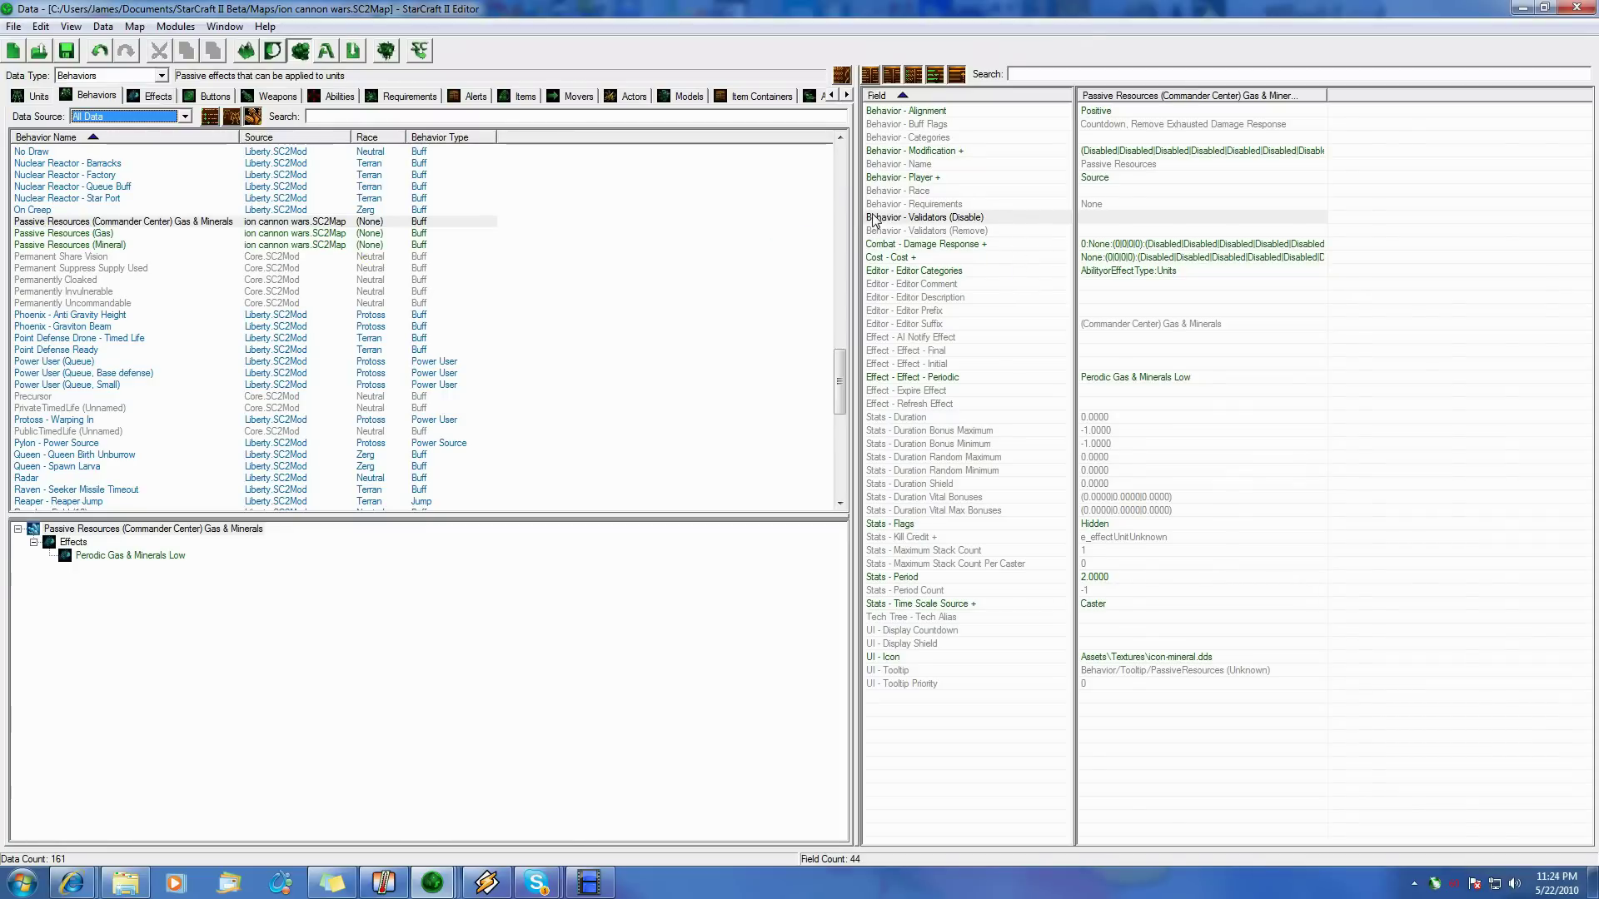
pyautogui.click(891, 75)
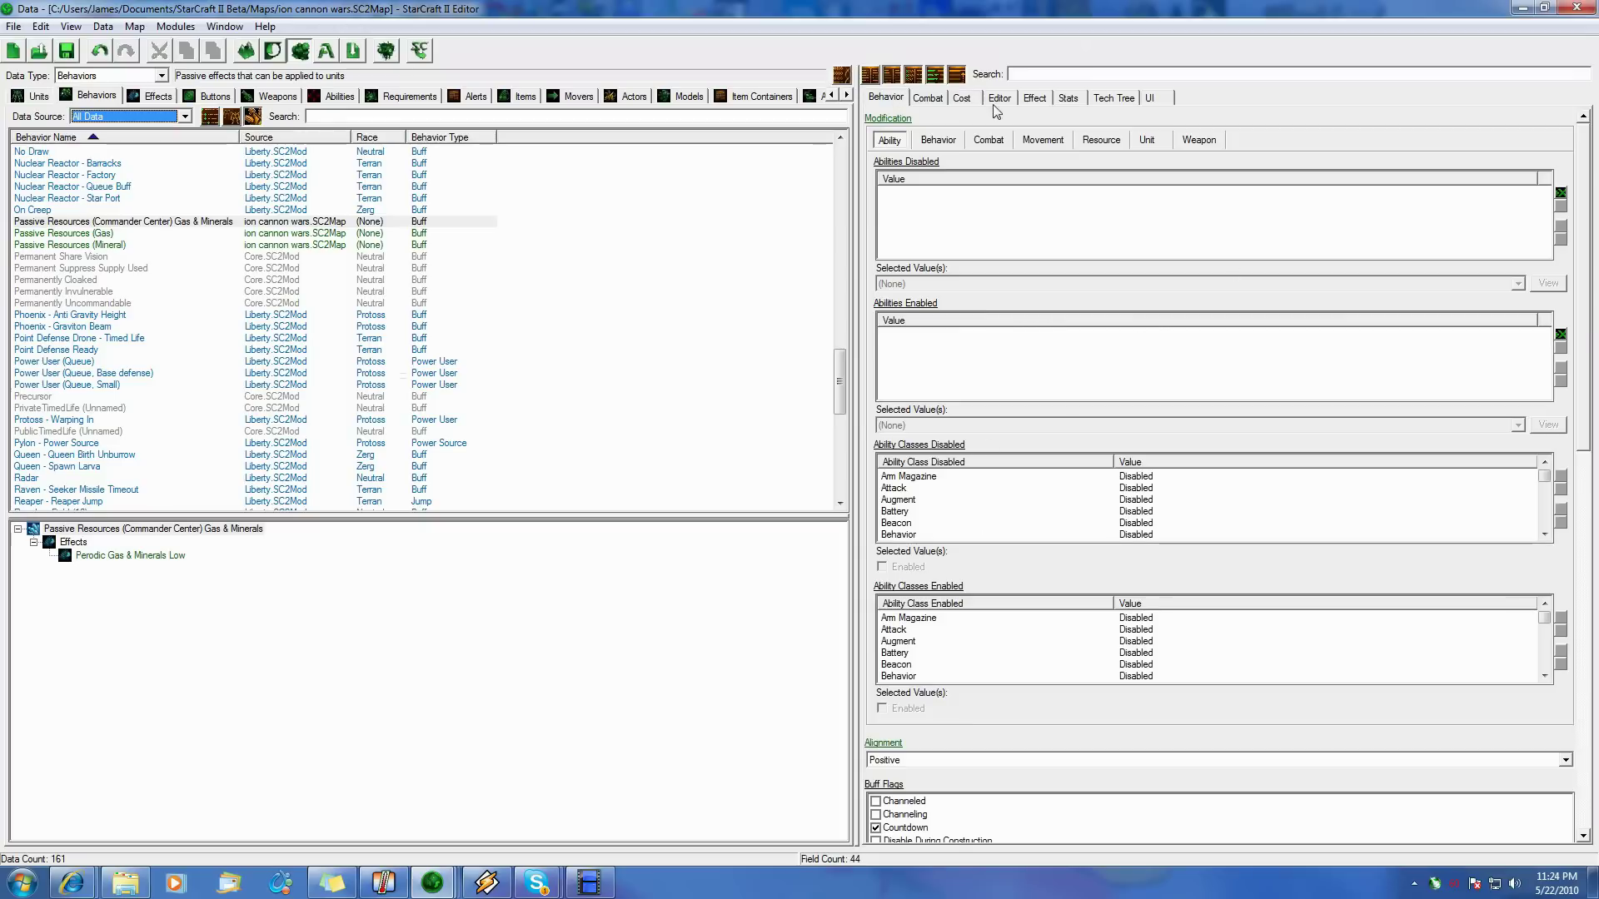
pyautogui.click(870, 75)
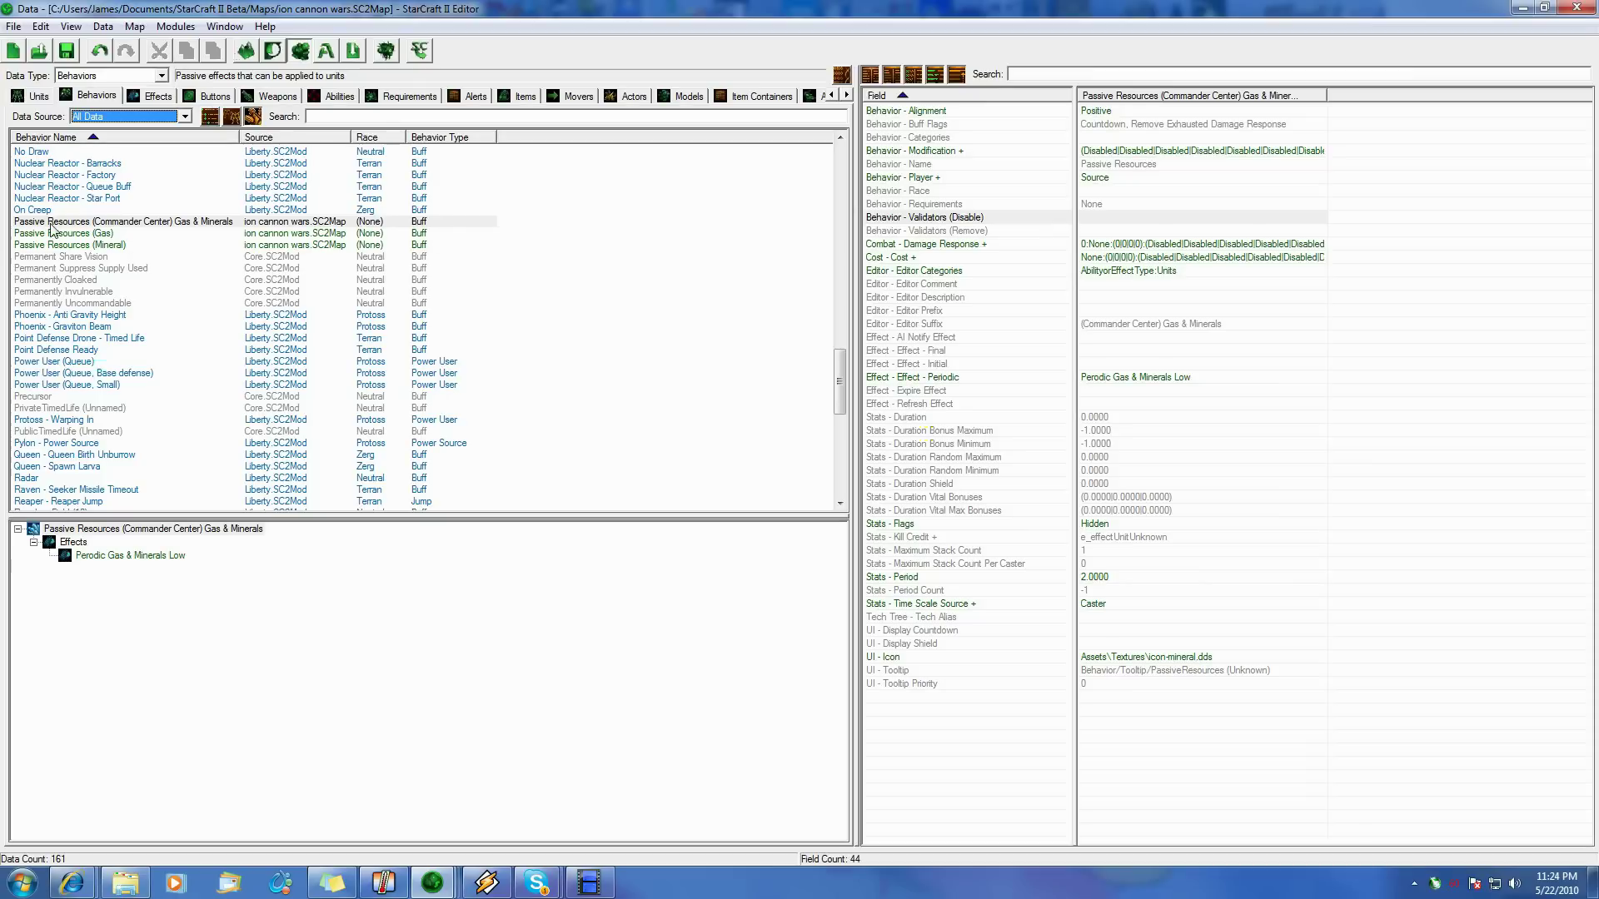
pyautogui.click(1101, 111)
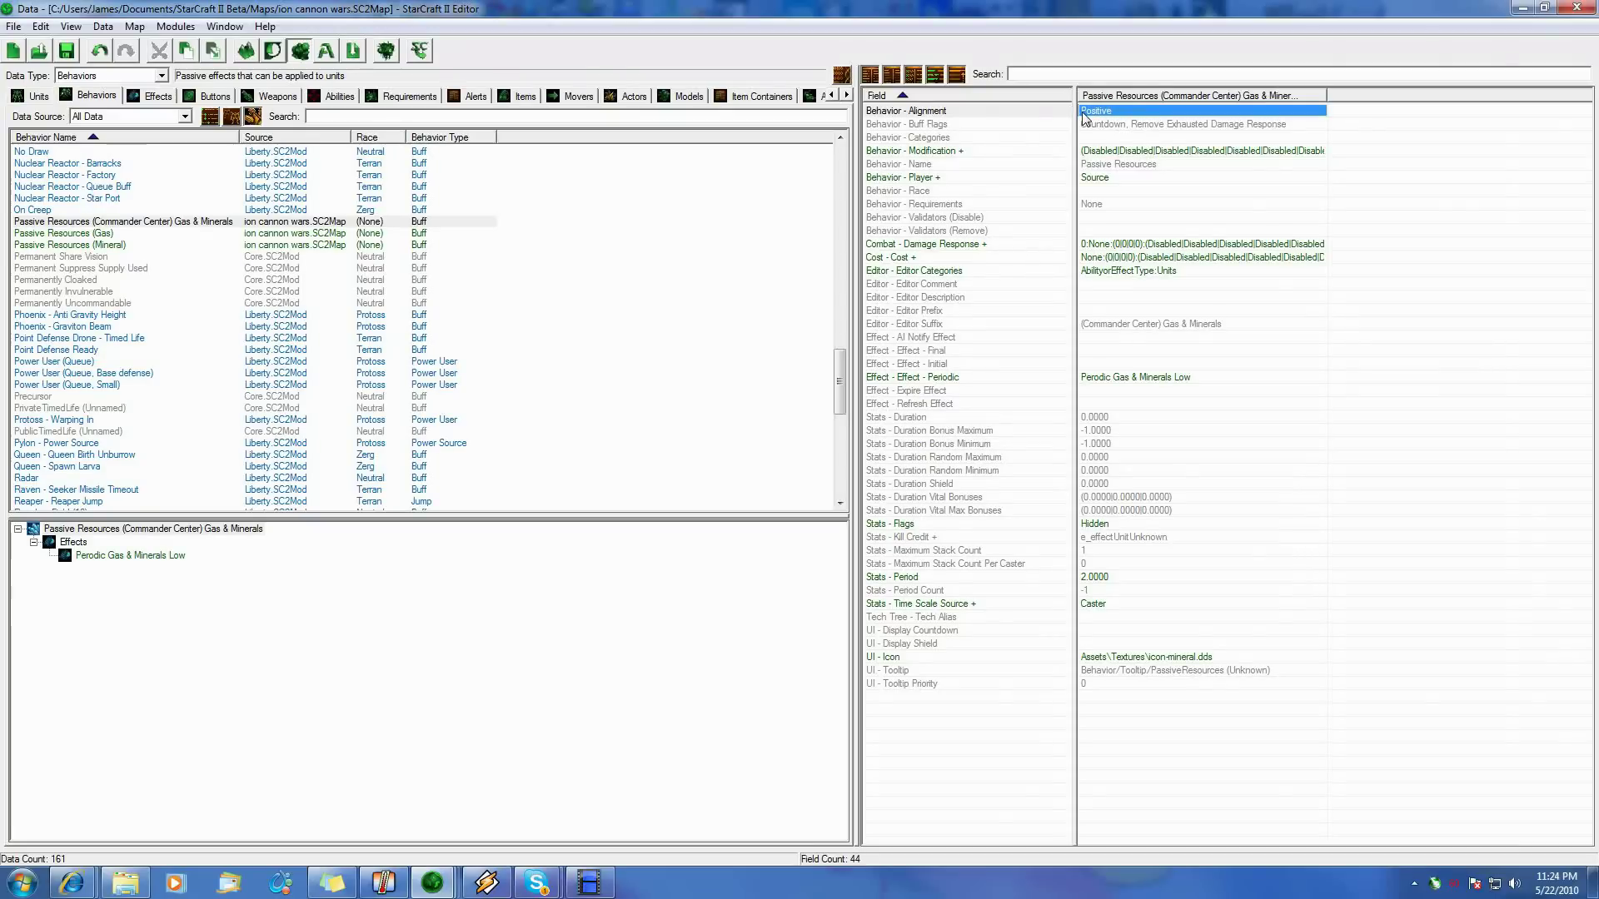
pyautogui.doubleClick(1157, 138)
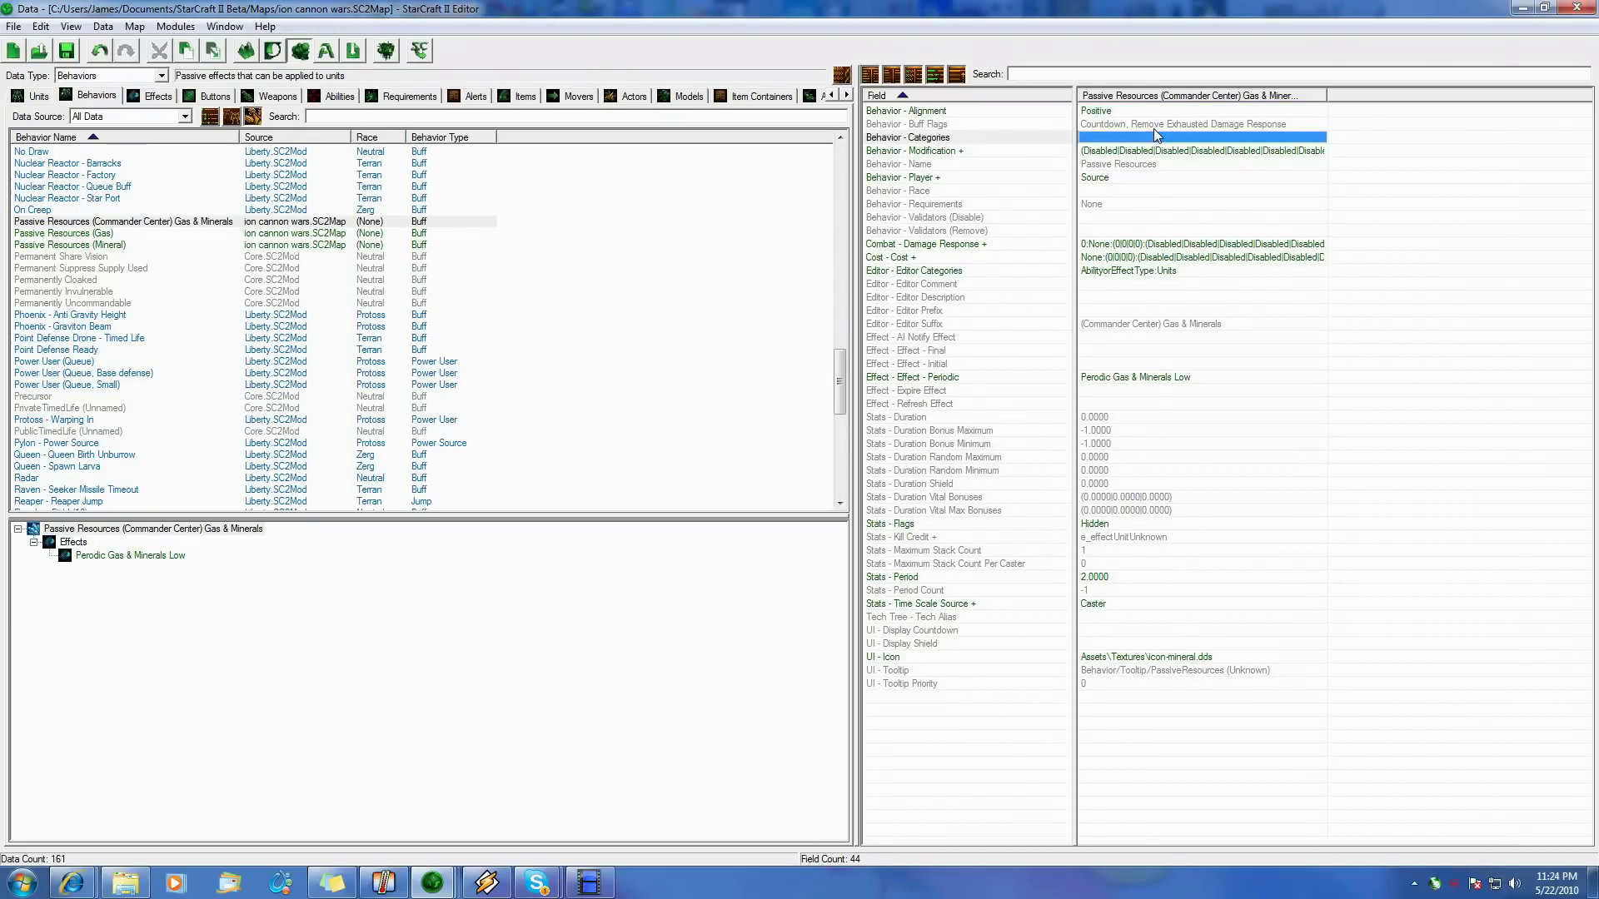
pyautogui.click(1492, 298)
# - Inspect the behavior's Modification values and leave them unchanged
pyautogui.click(1137, 151)
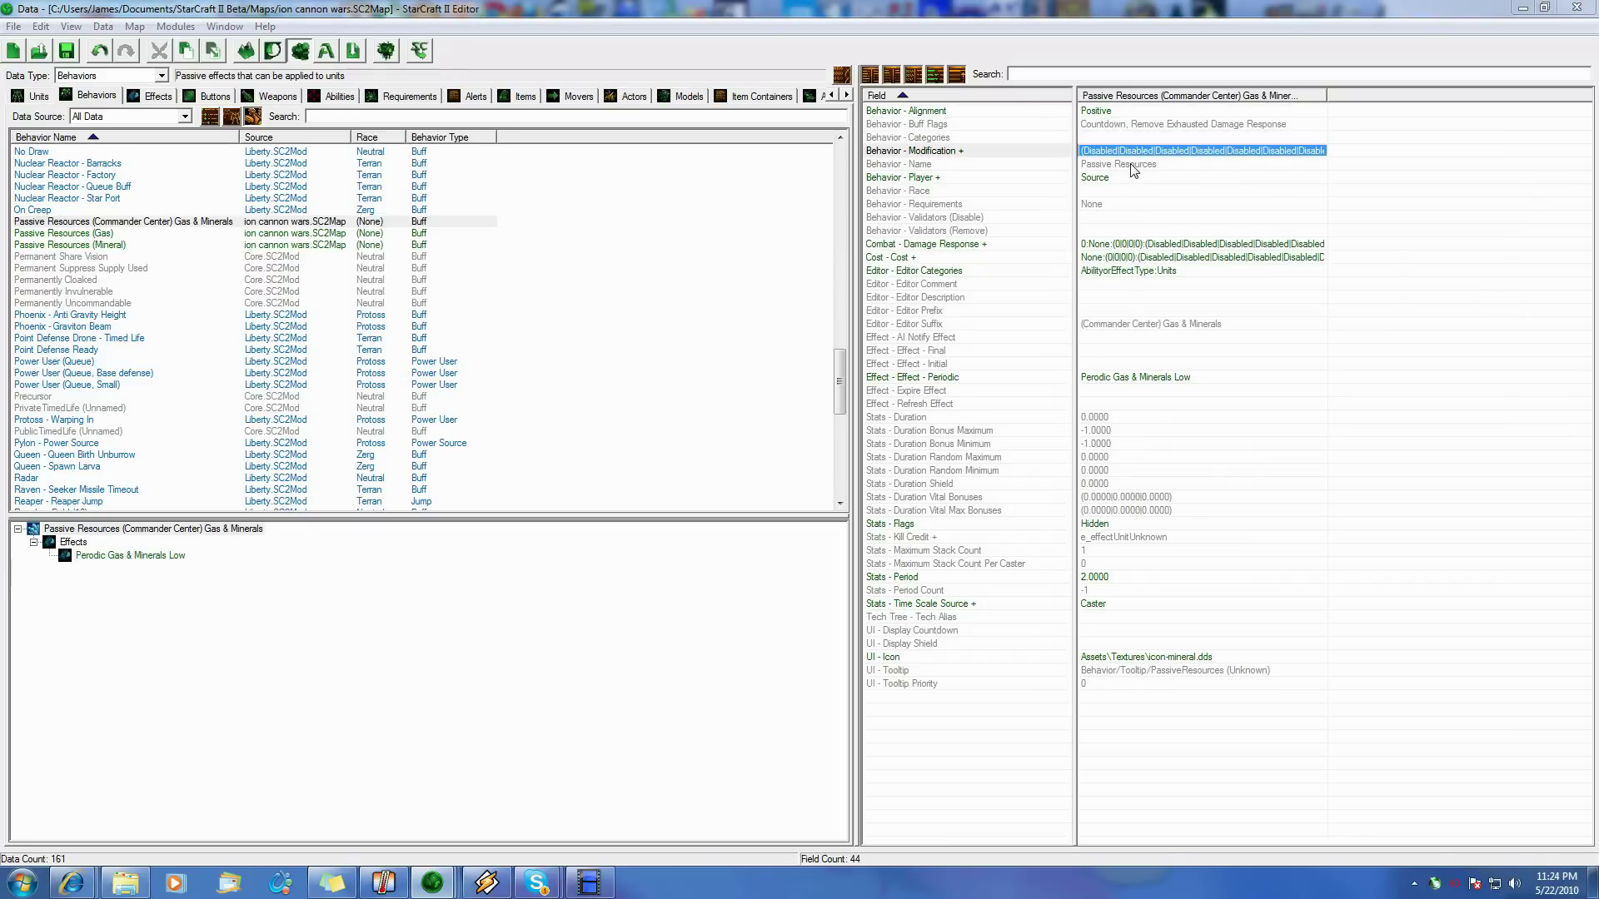
pyautogui.press('Return')
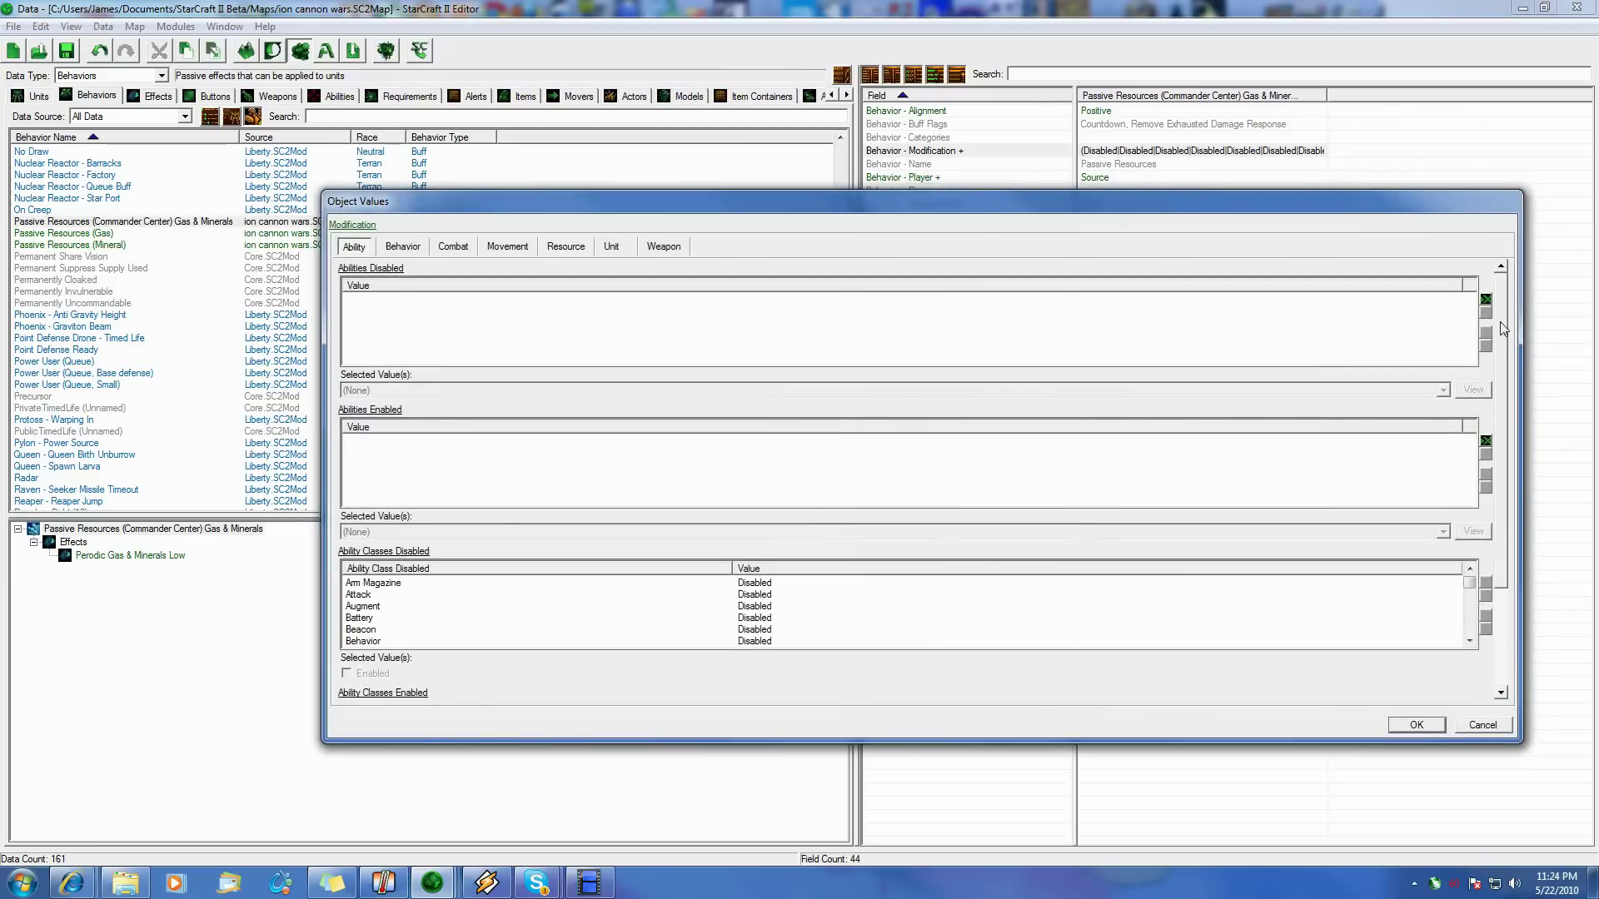
pyautogui.scroll(-3, 1503, 329)
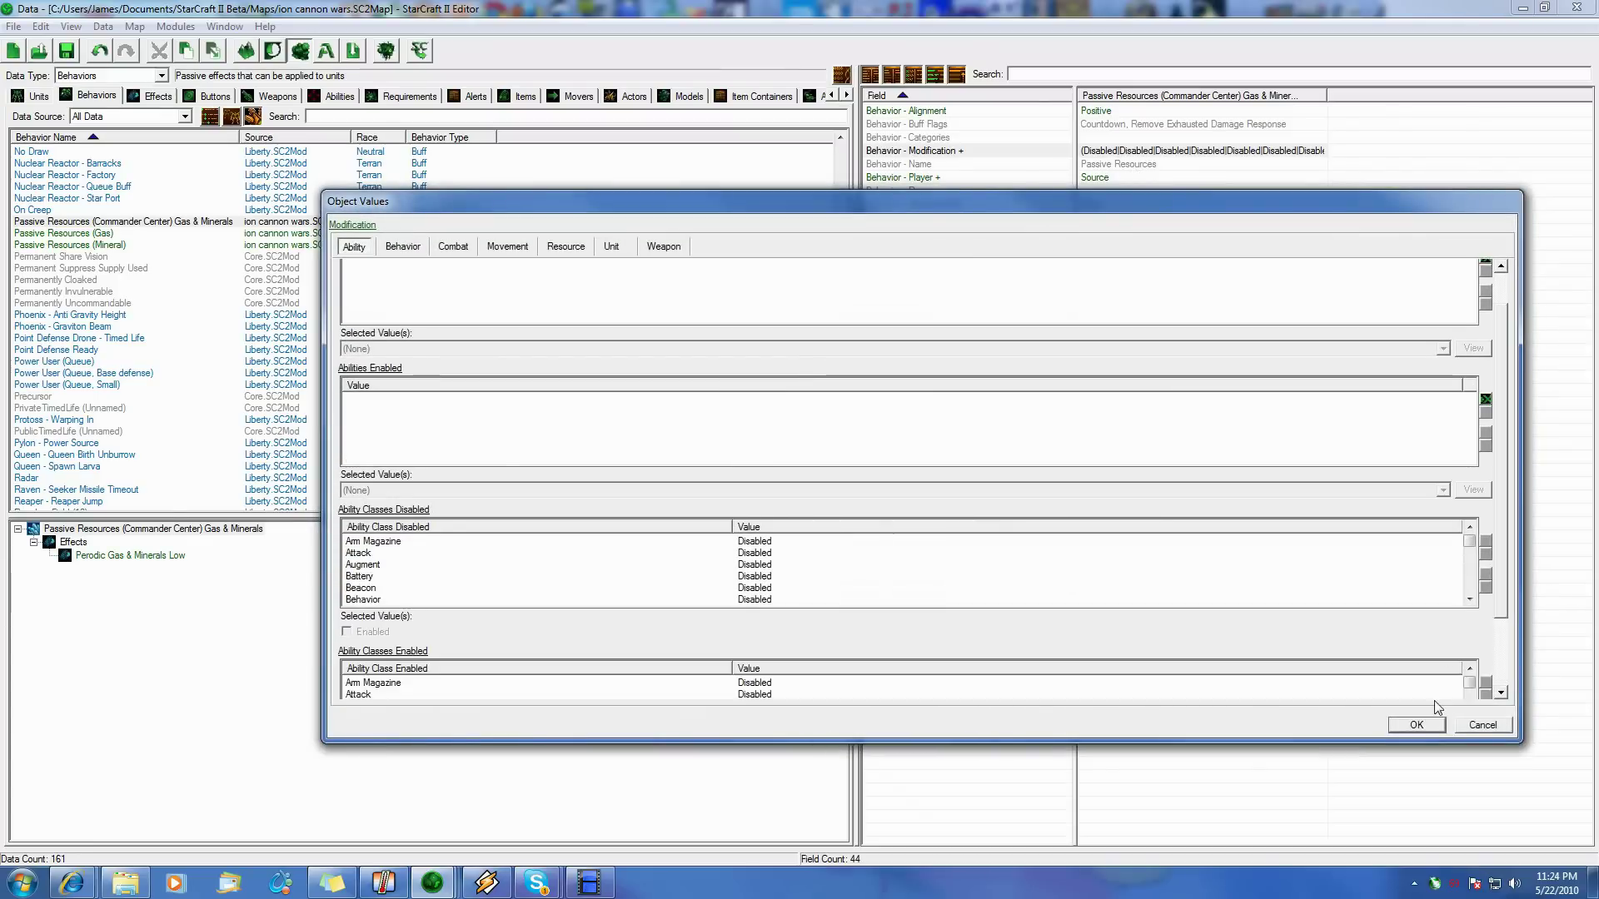
pyautogui.click(1482, 725)
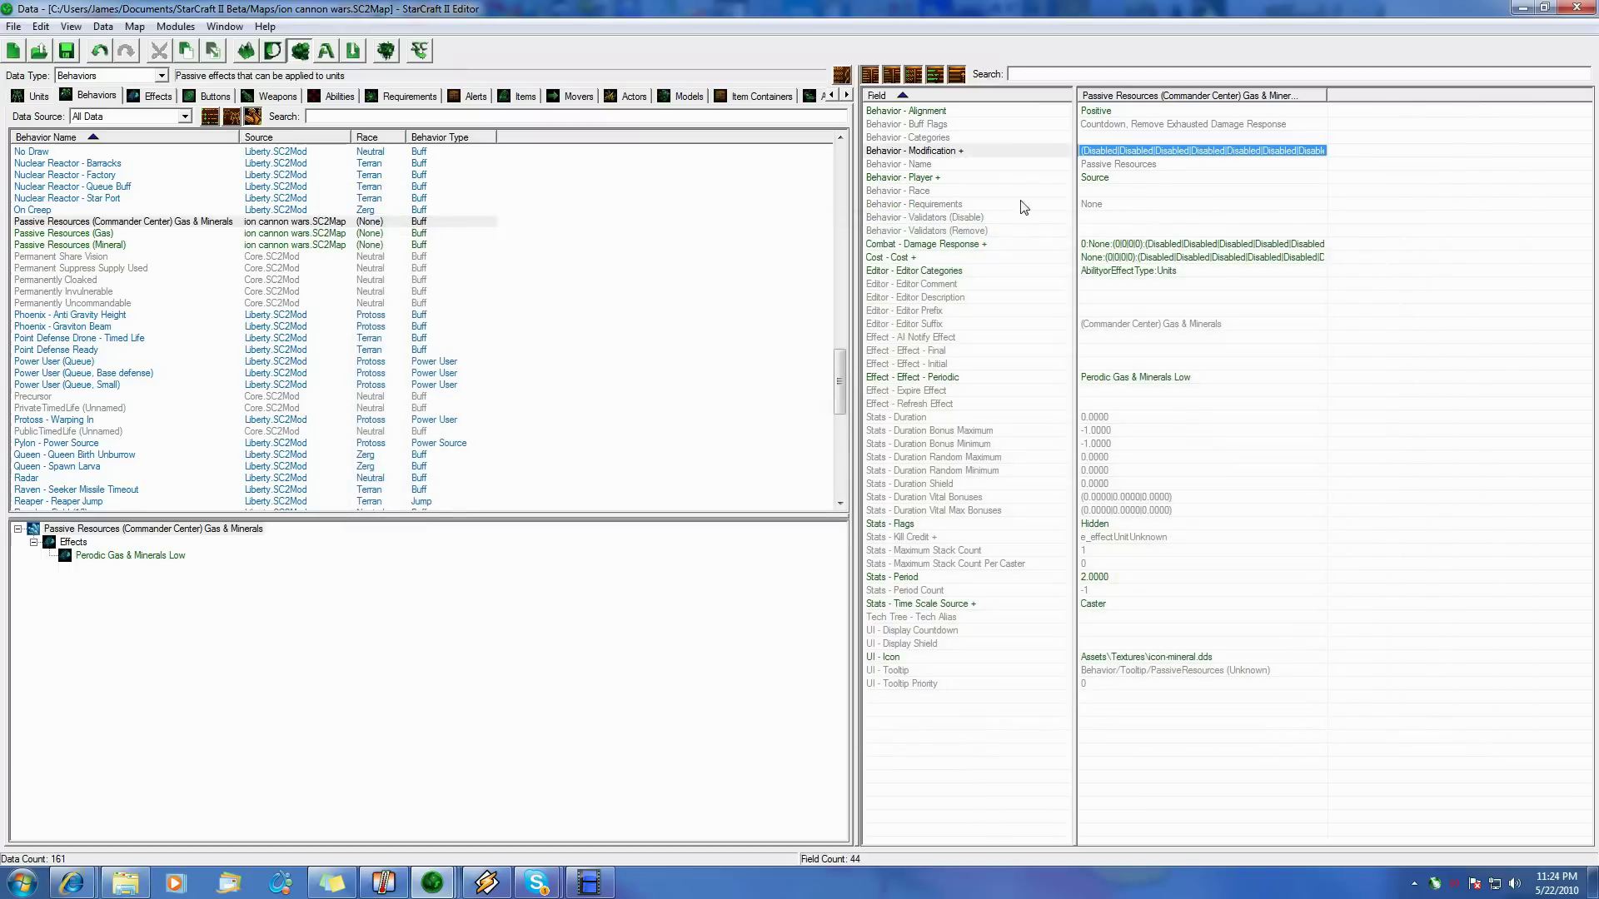
# - Review Player Source, Damage Response, Cost and the periodic effect, and keep Flags with Hidden on
pyautogui.click(1094, 178)
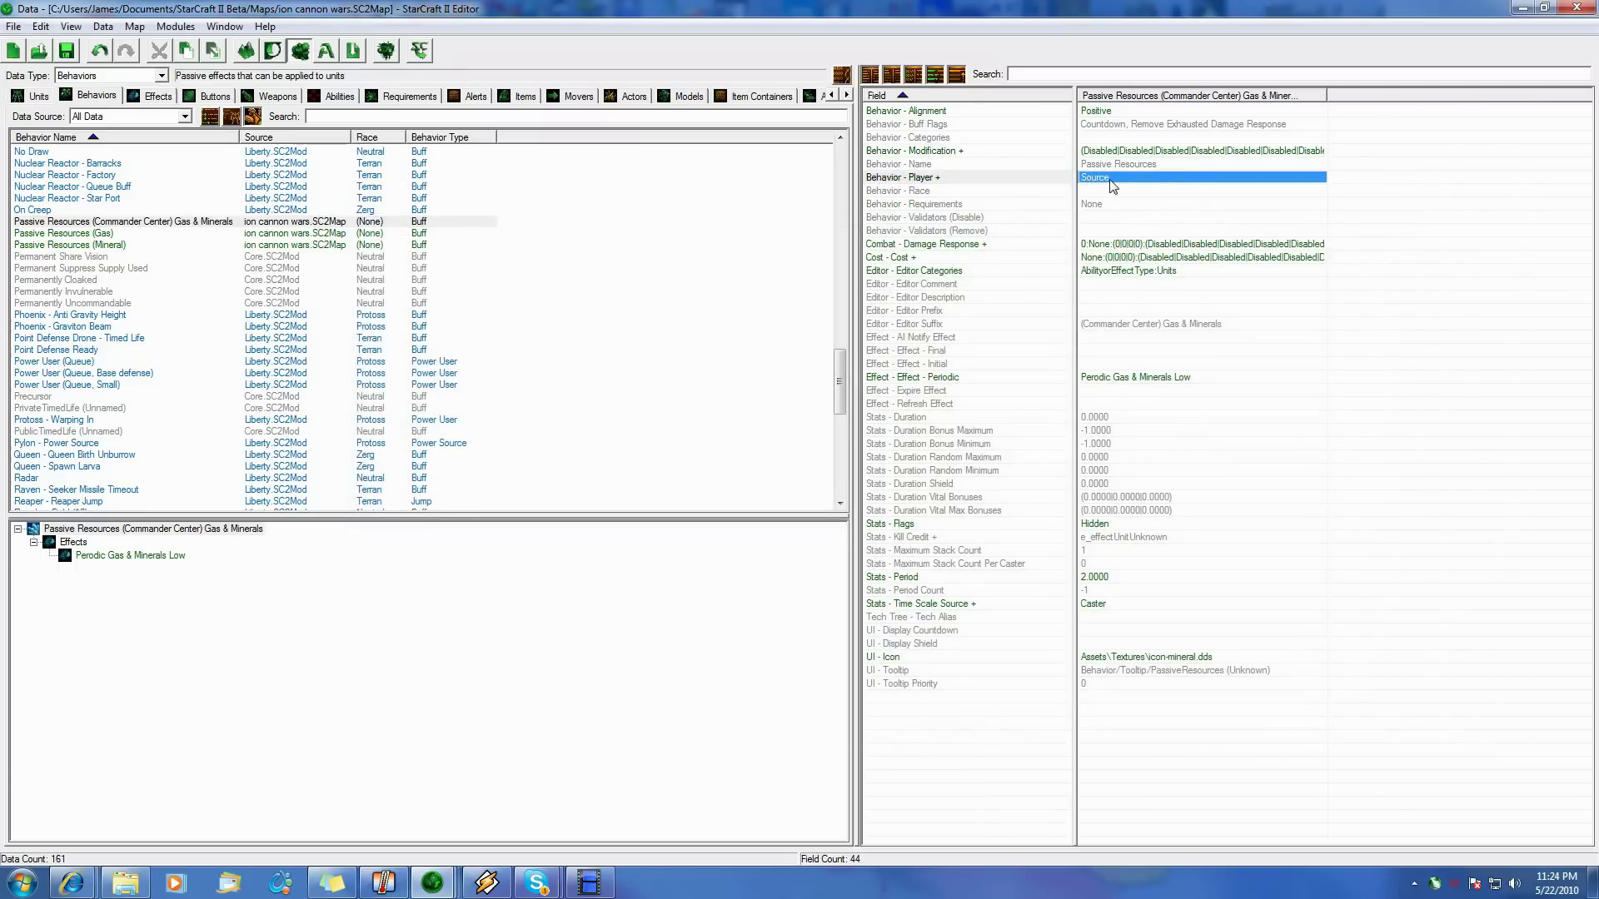
pyautogui.click(1082, 248)
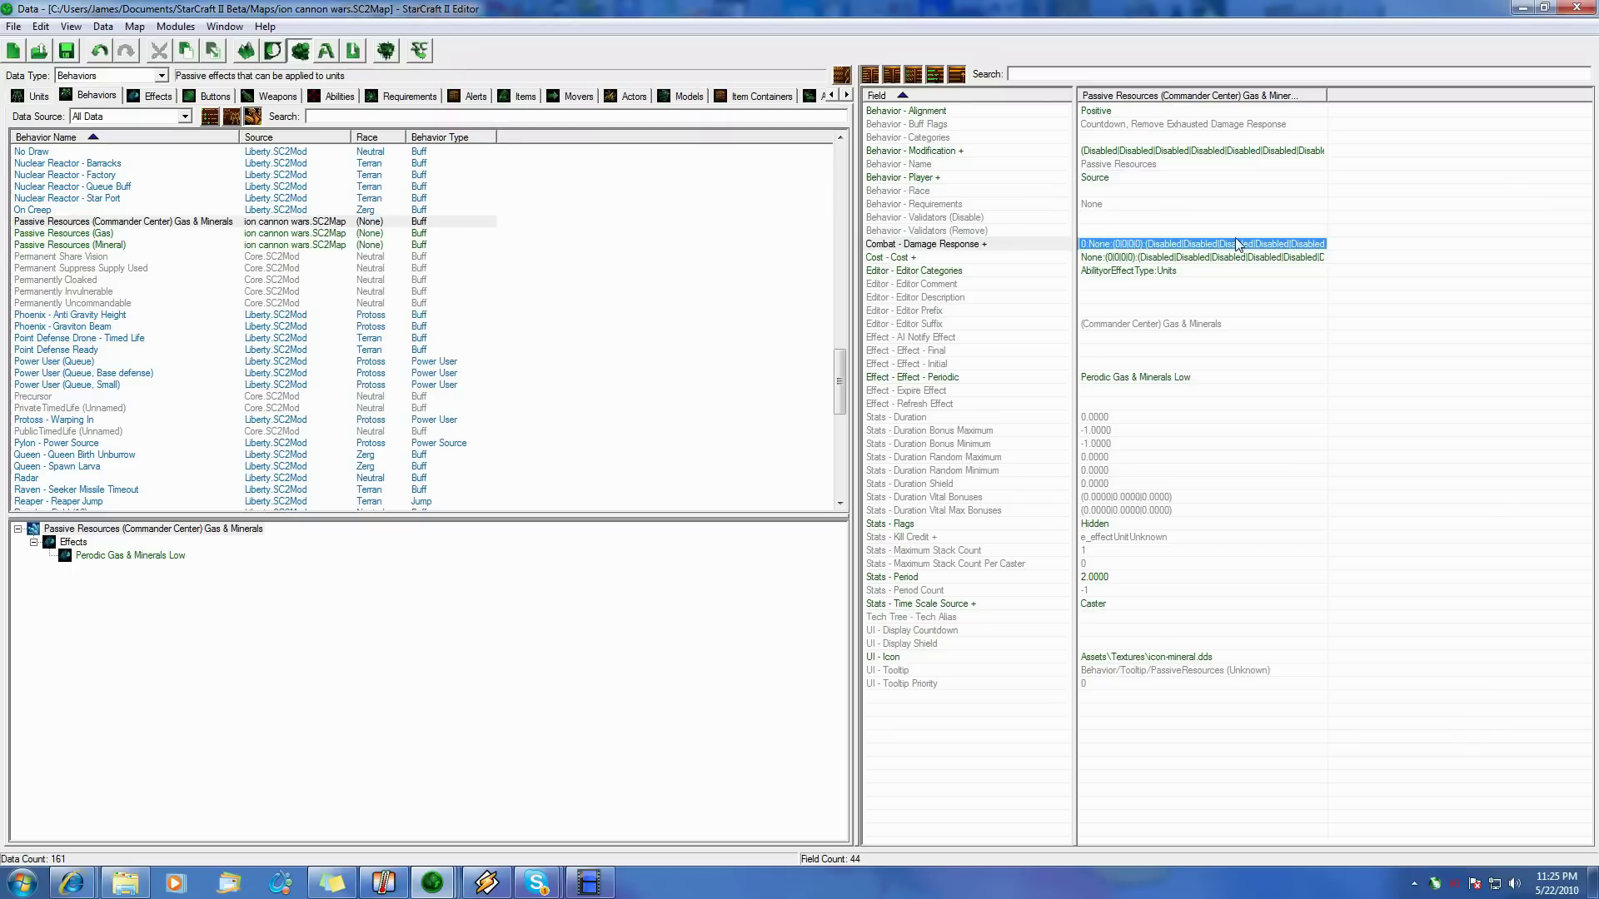
pyautogui.click(1094, 263)
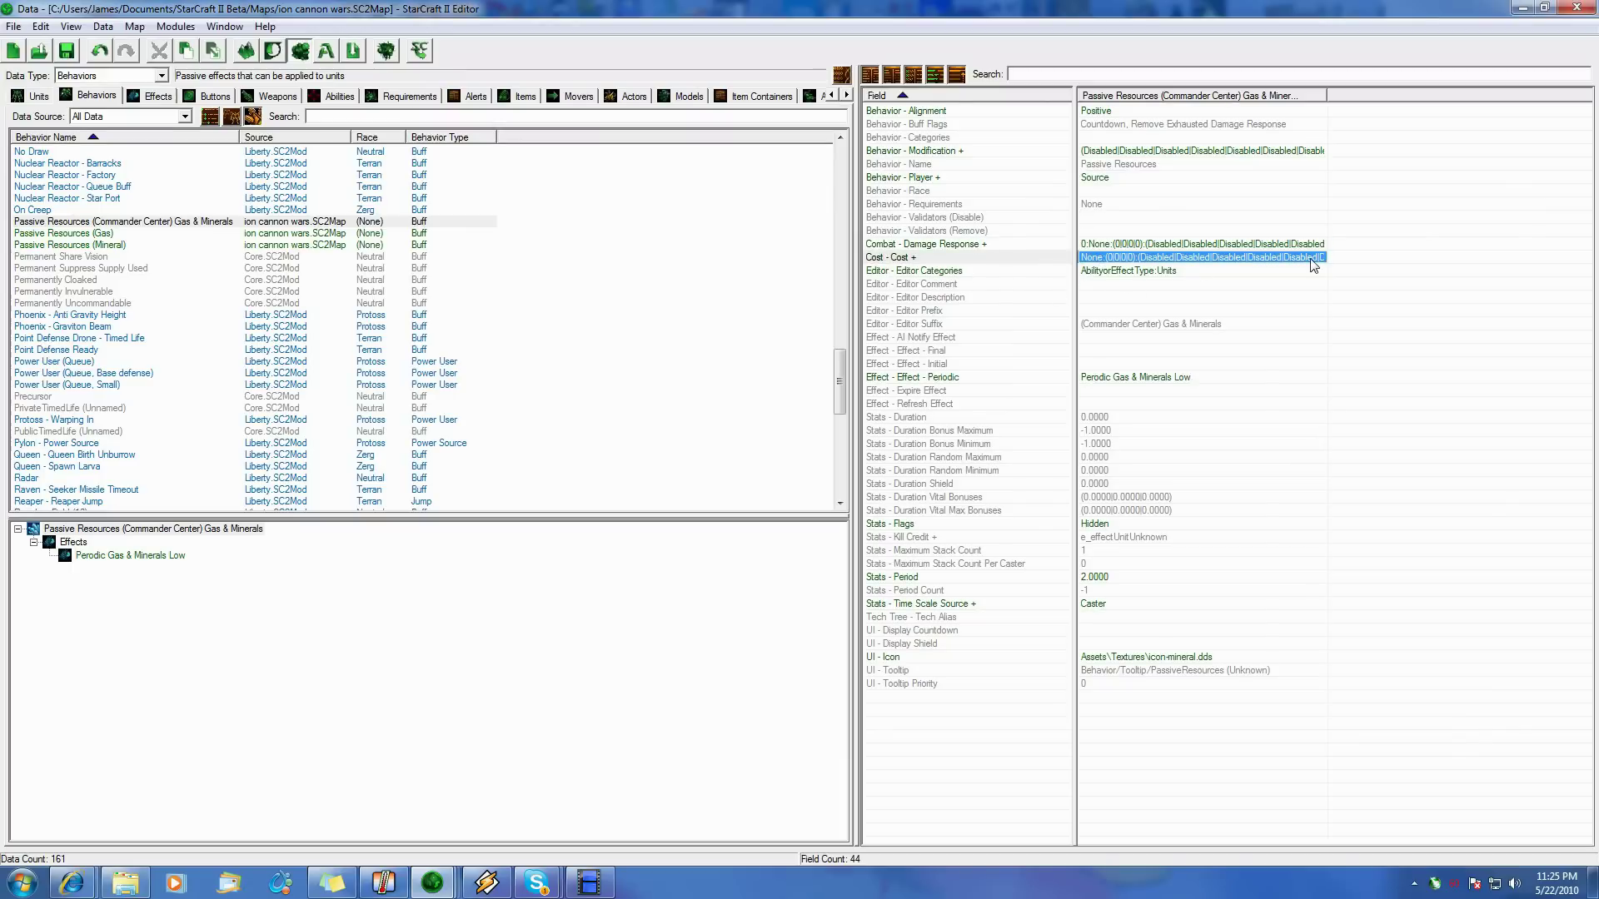
pyautogui.click(1111, 377)
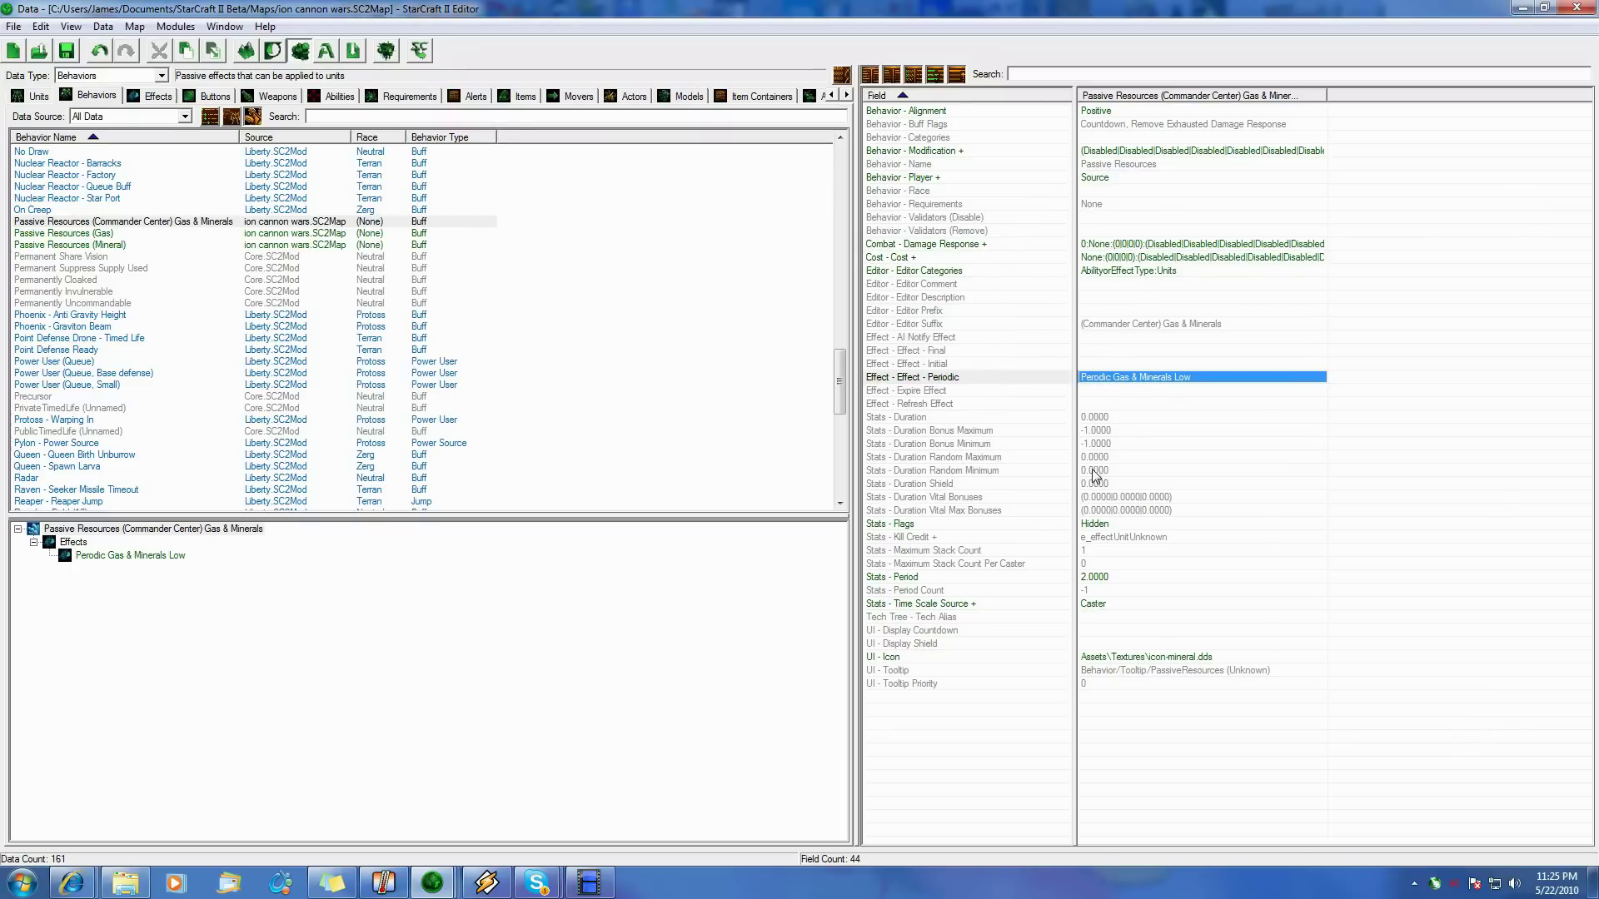
pyautogui.doubleClick(1094, 524)
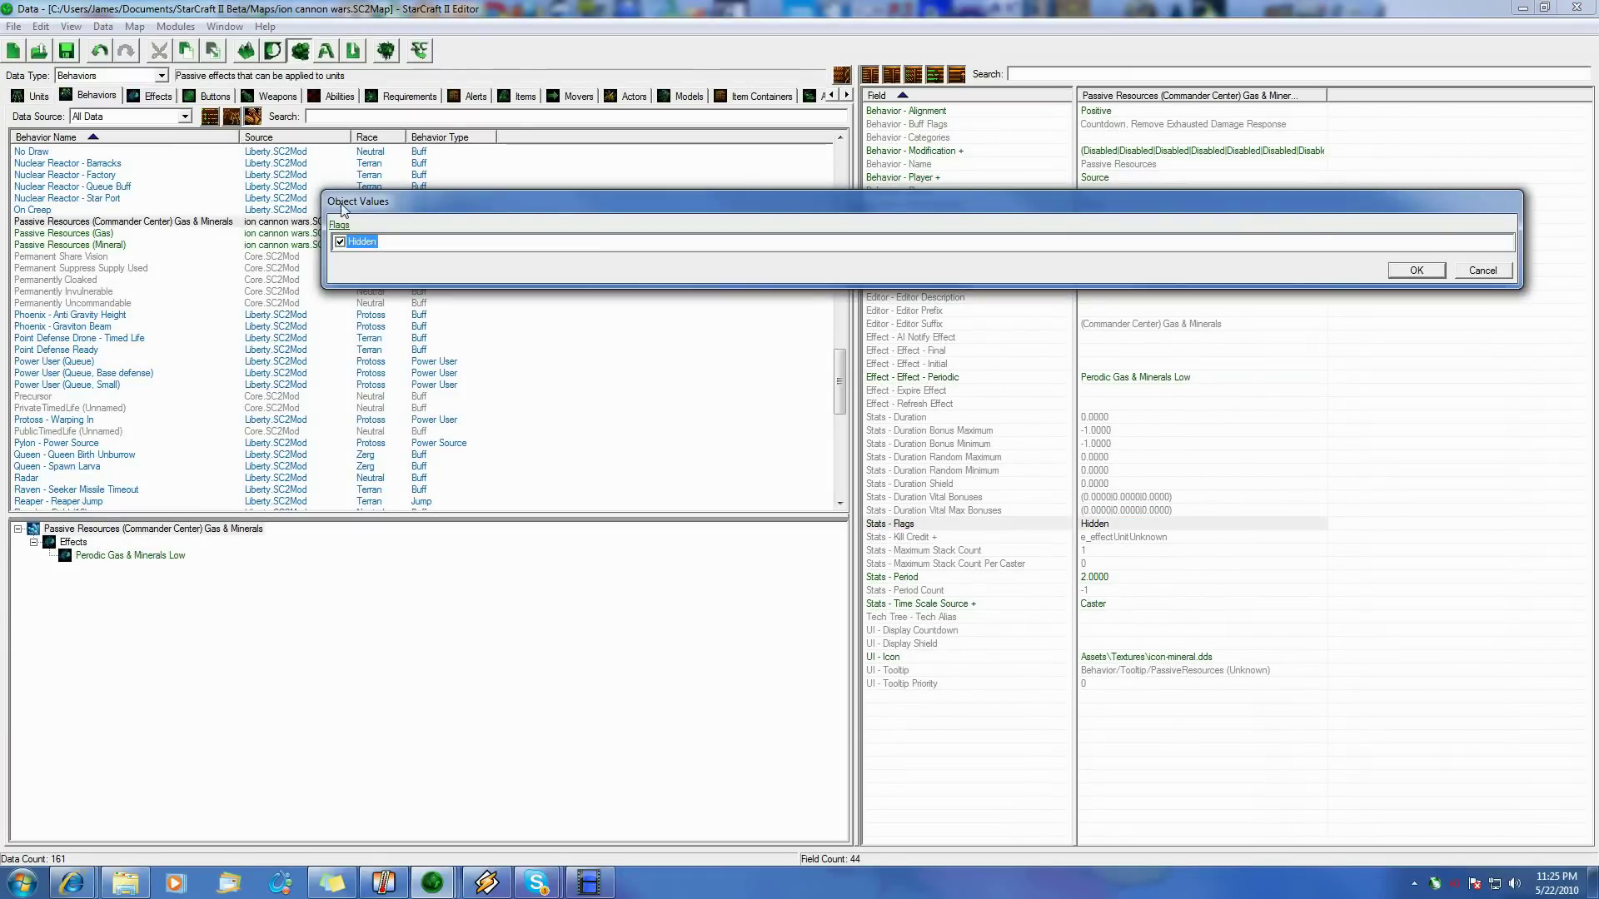
pyautogui.click(1416, 270)
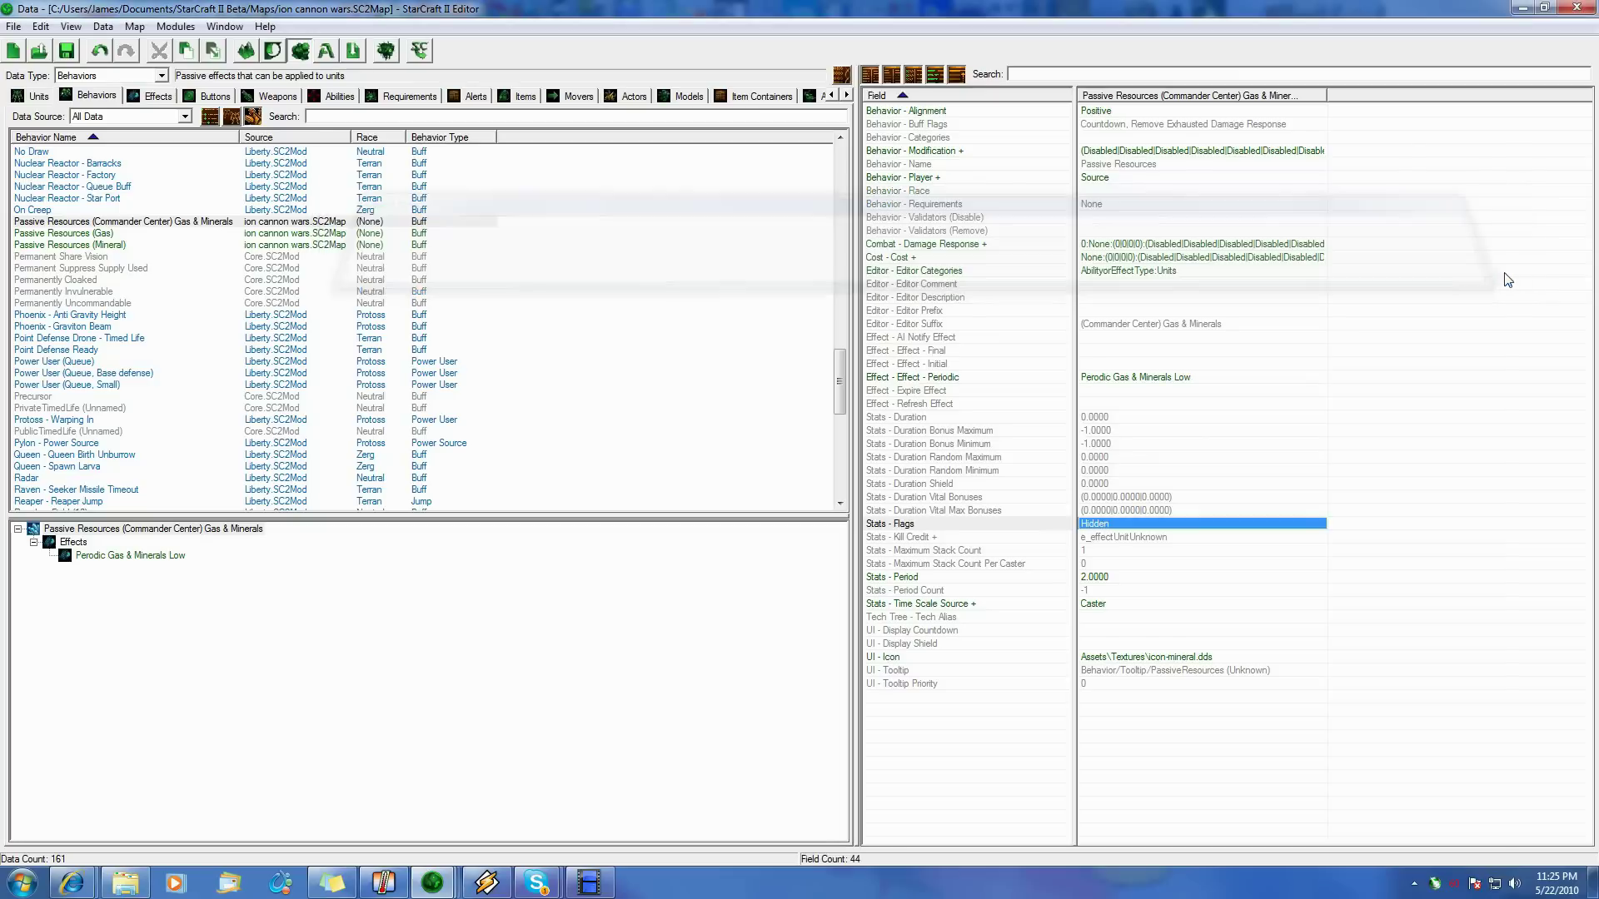
# - Keep Period 2.0000 and Time Scale Source Caster, then review Icon and Duration Bonus Minimum
pyautogui.click(1115, 577)
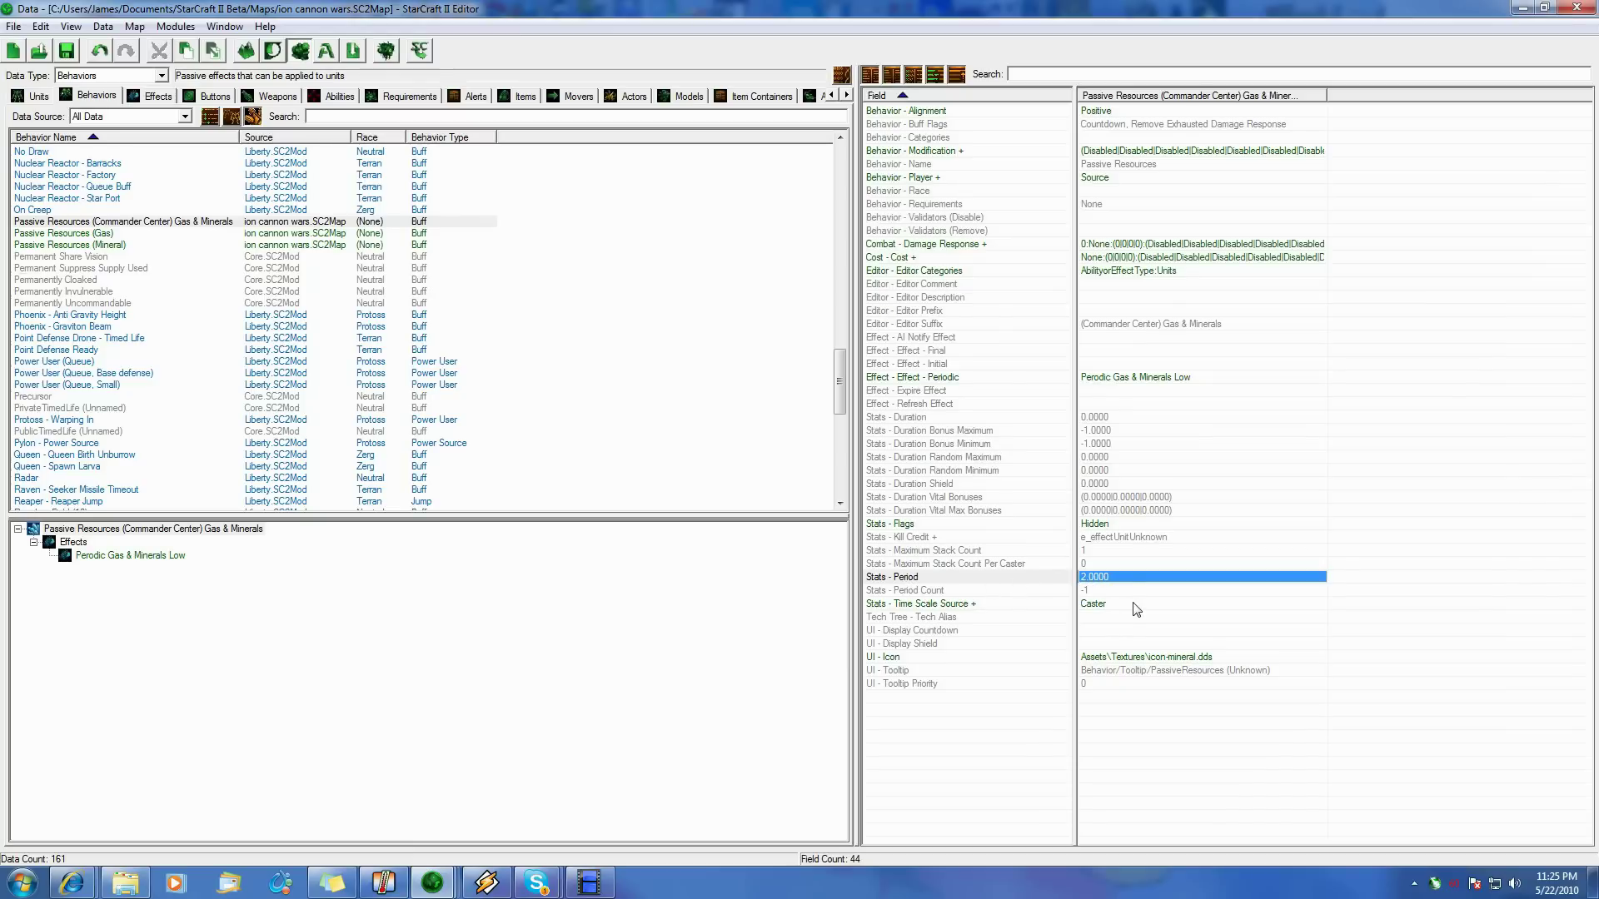
pyautogui.doubleClick(1087, 608)
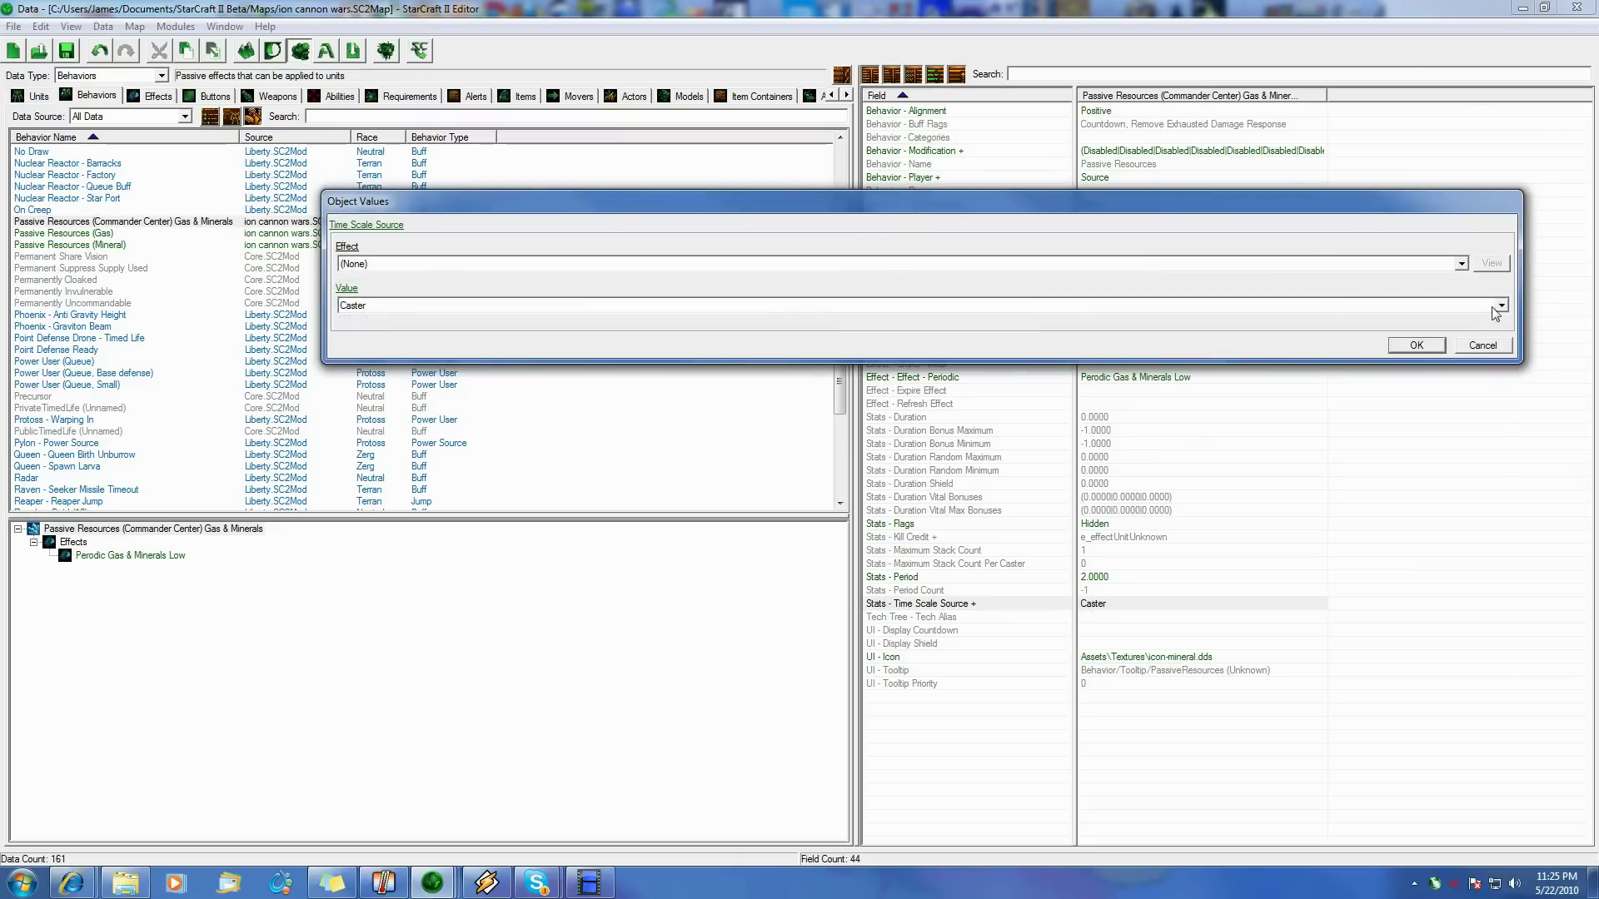
pyautogui.click(1500, 306)
pyautogui.click(1506, 344)
pyautogui.click(1495, 344)
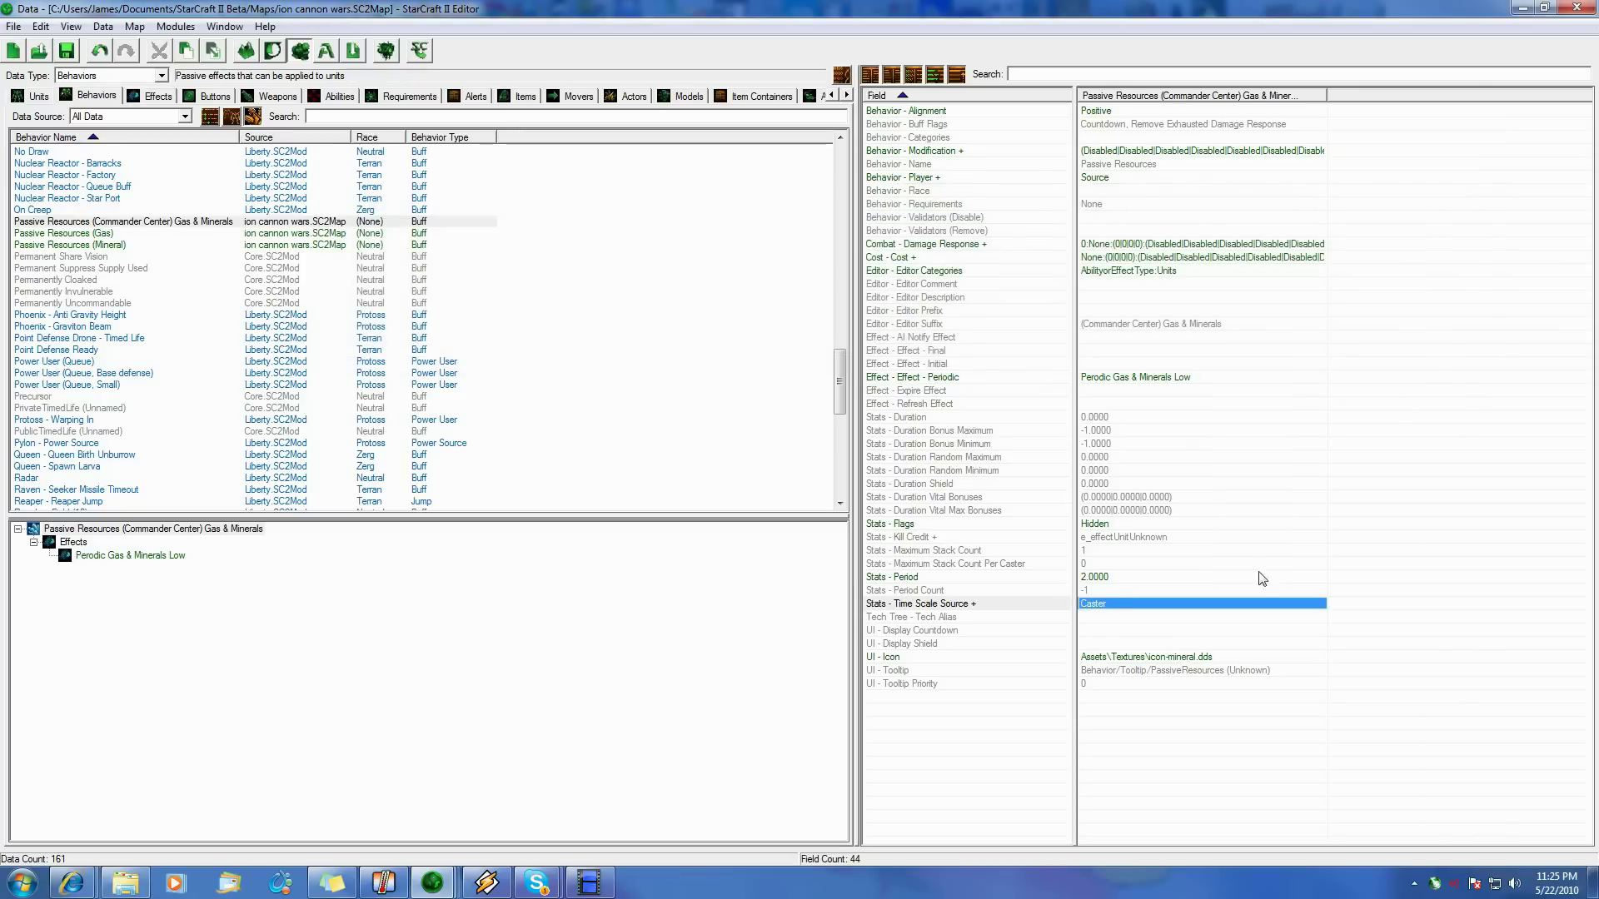
pyautogui.click(1112, 657)
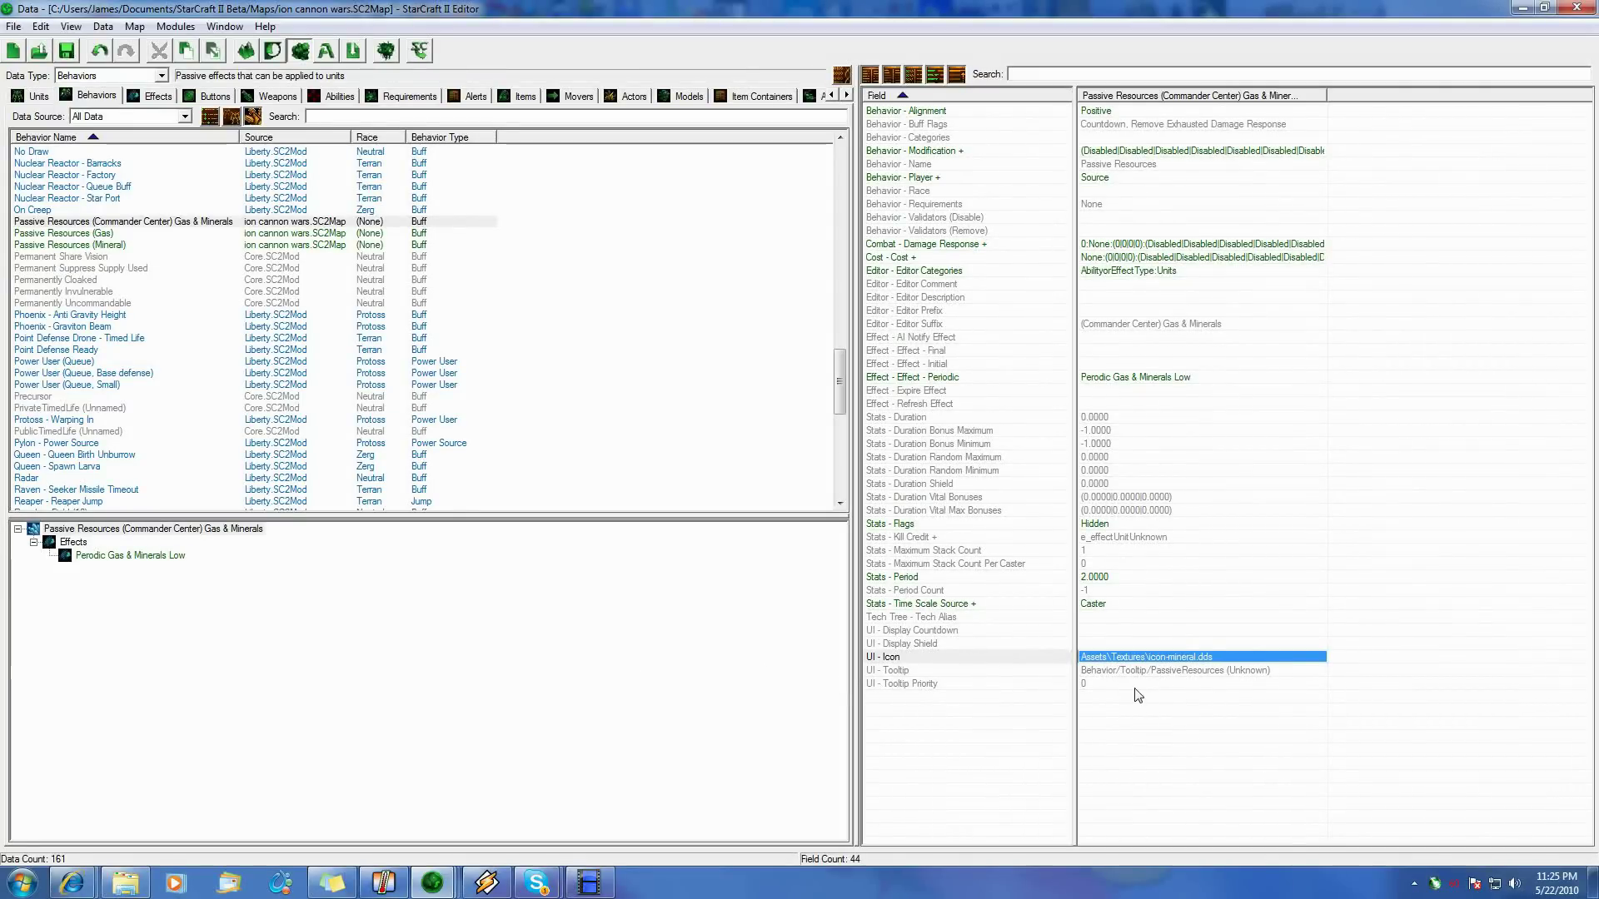
pyautogui.click(1148, 443)
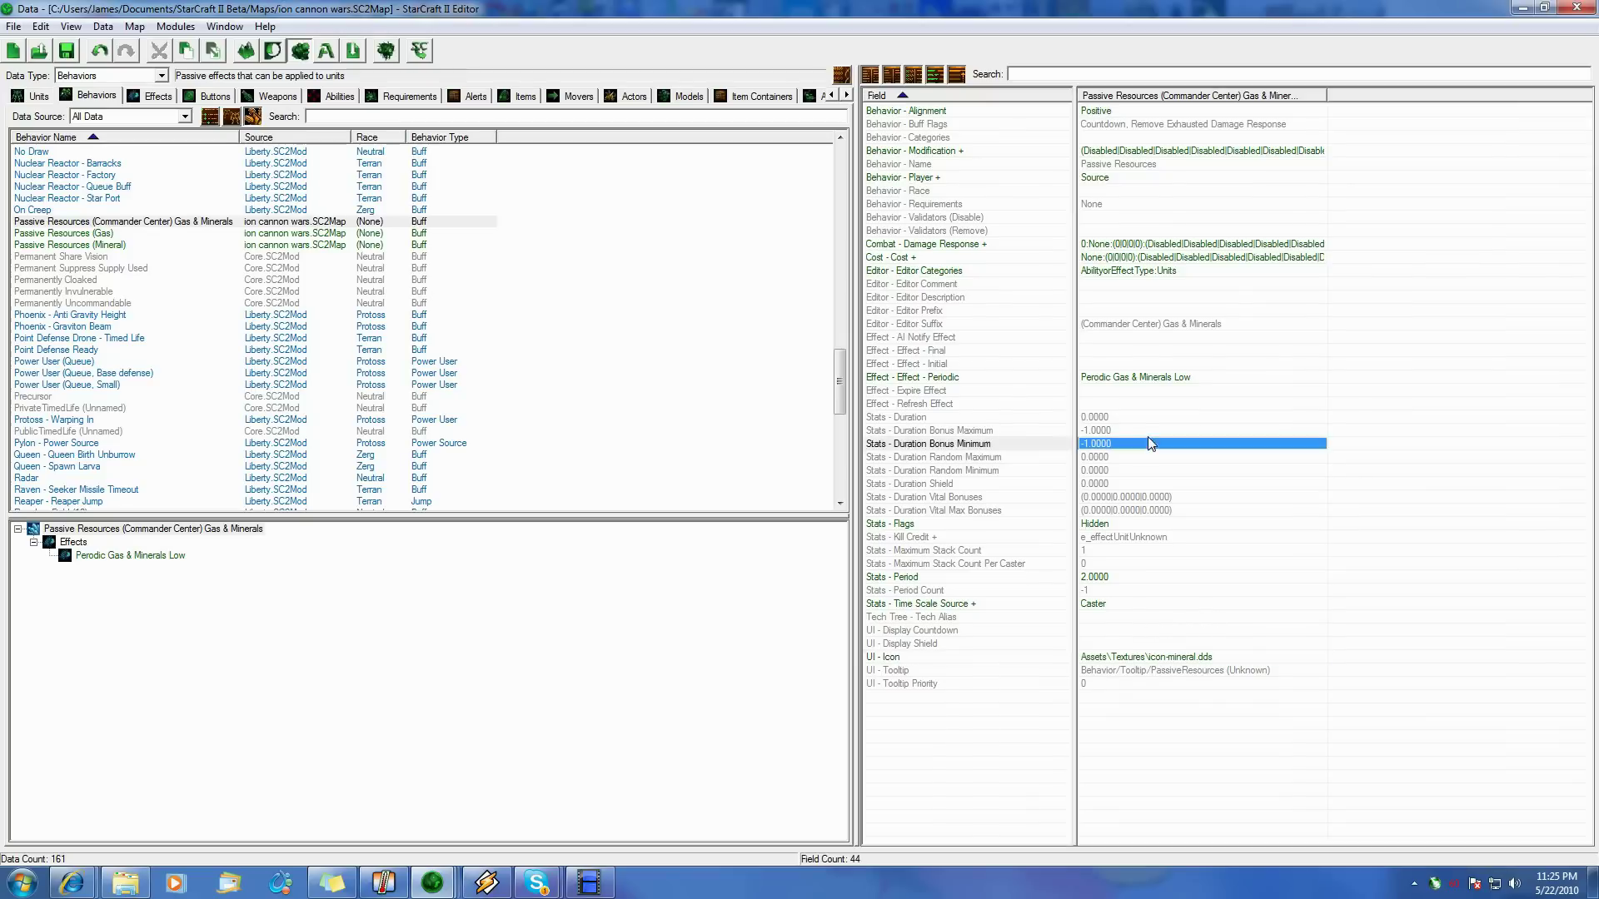
pyautogui.click(124, 225)
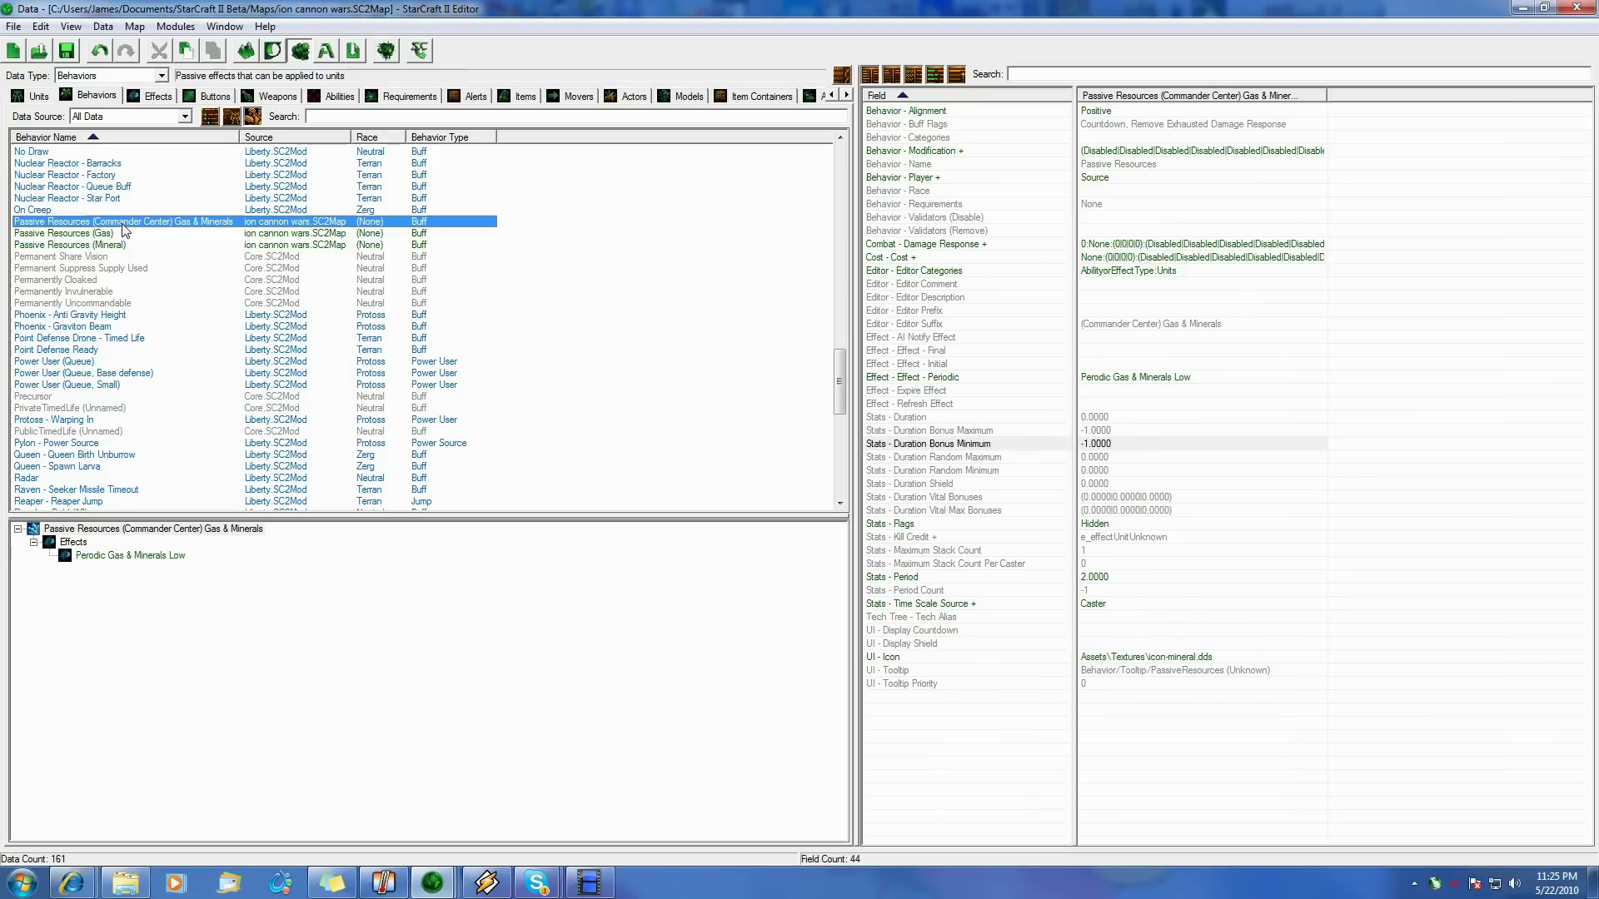
# - In the effects list, check Perodic Gas & Minerals Low's Editor Suffix Low and Player Source
pyautogui.click(156, 96)
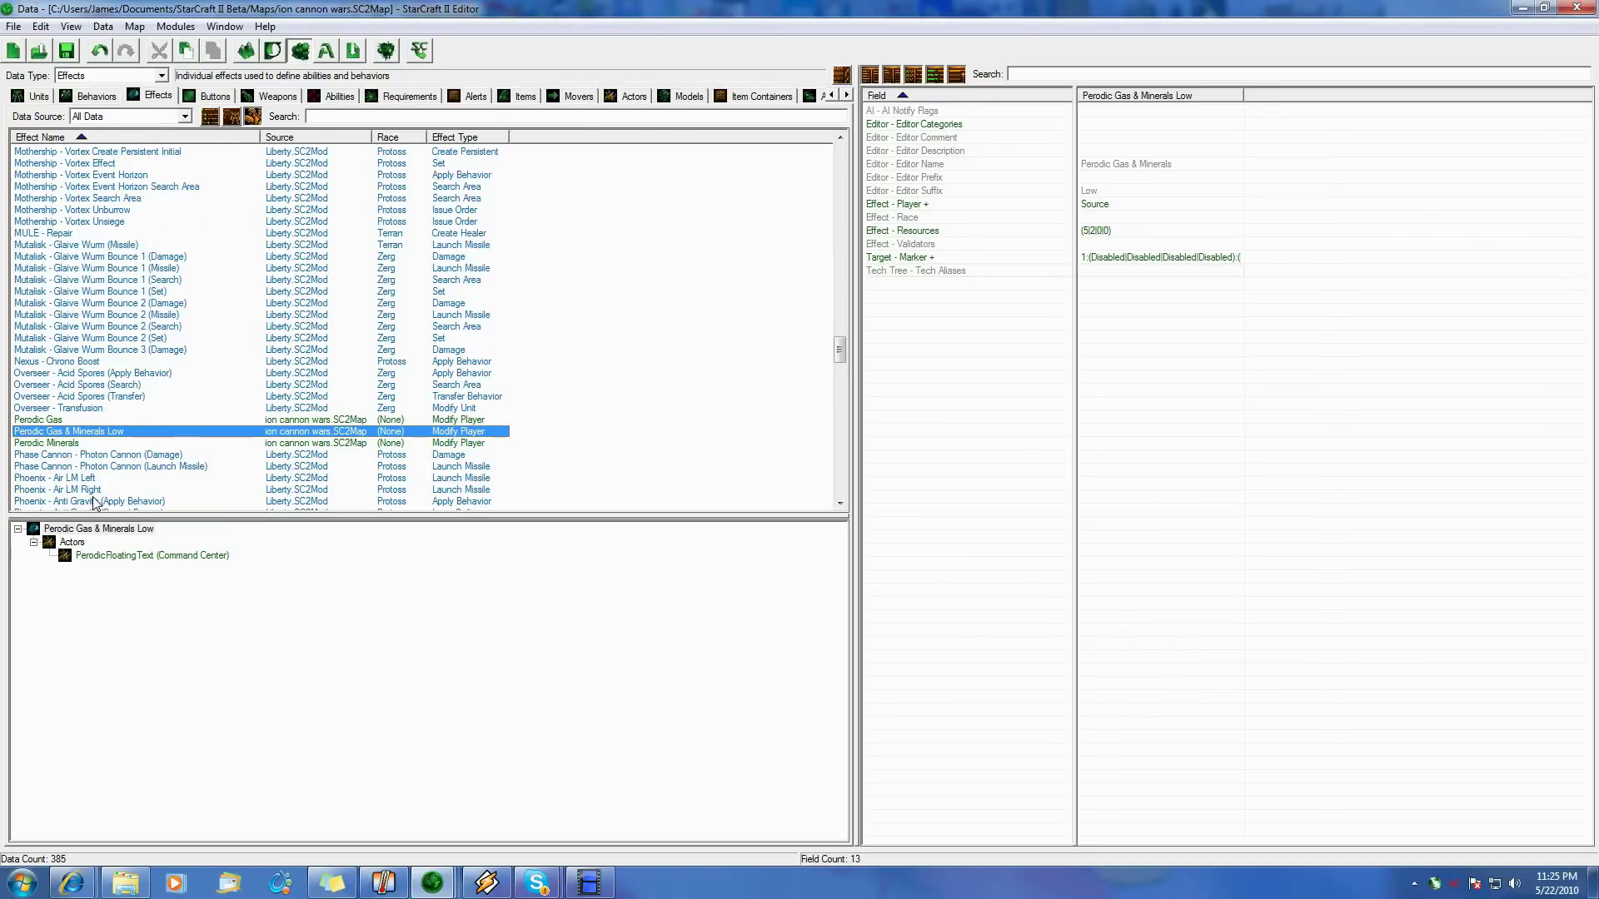
pyautogui.scroll(-2, 87, 504)
pyautogui.click(1114, 192)
pyautogui.click(1093, 207)
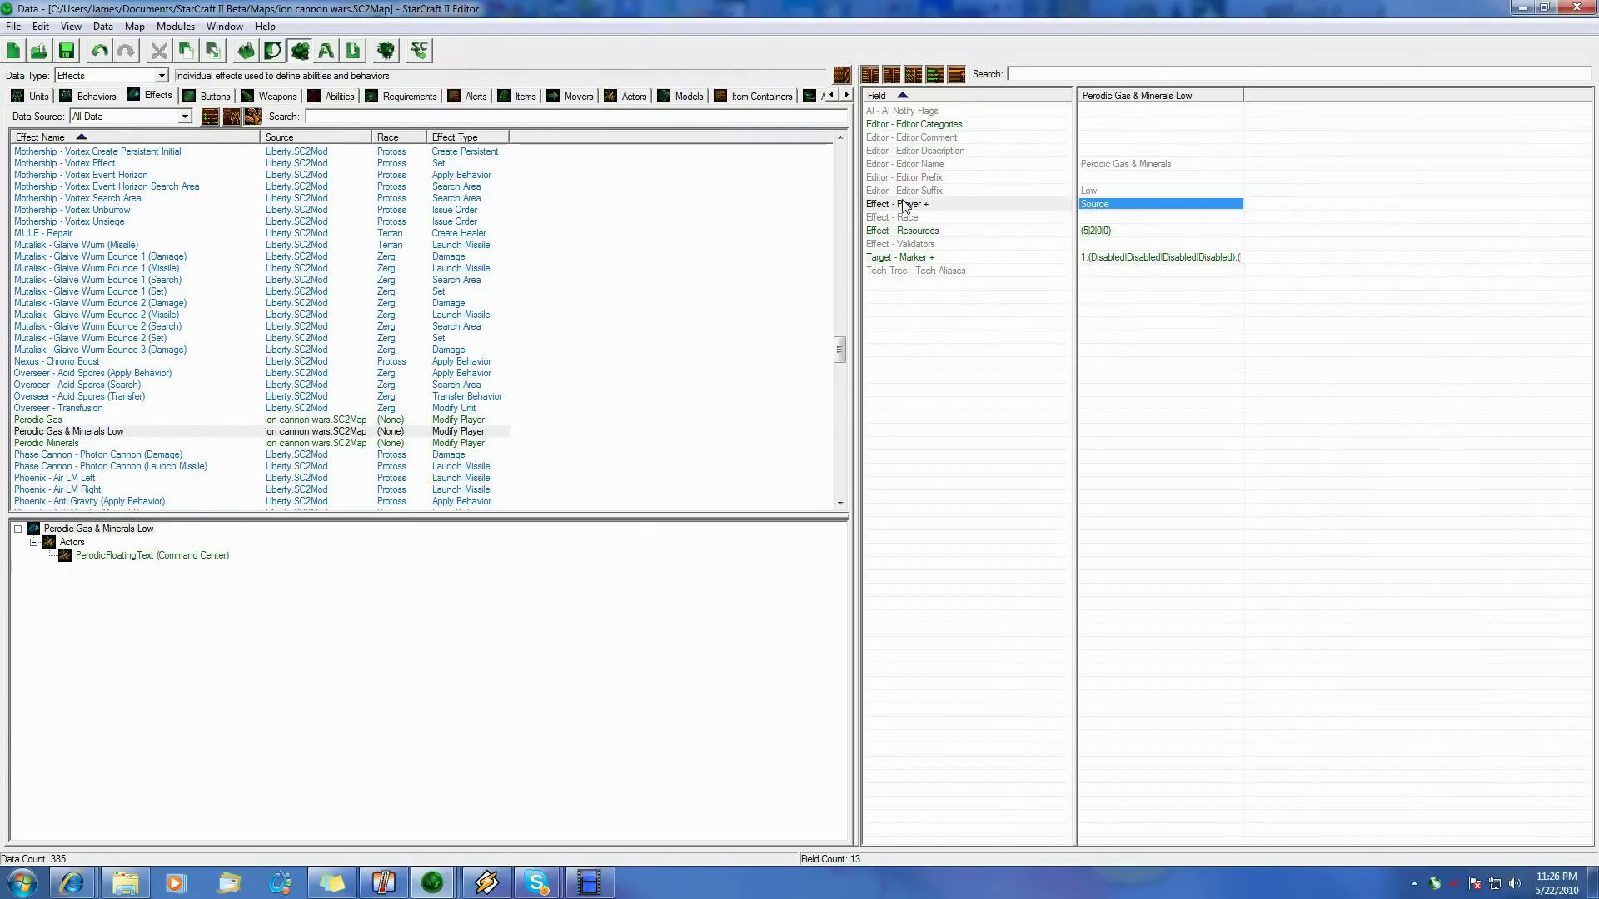
pyautogui.doubleClick(1094, 206)
pyautogui.click(1479, 341)
# - Review the Minerals 5 and Vespene 2 amounts, briefly trying a minus sign, and close unchanged
pyautogui.doubleClick(1095, 231)
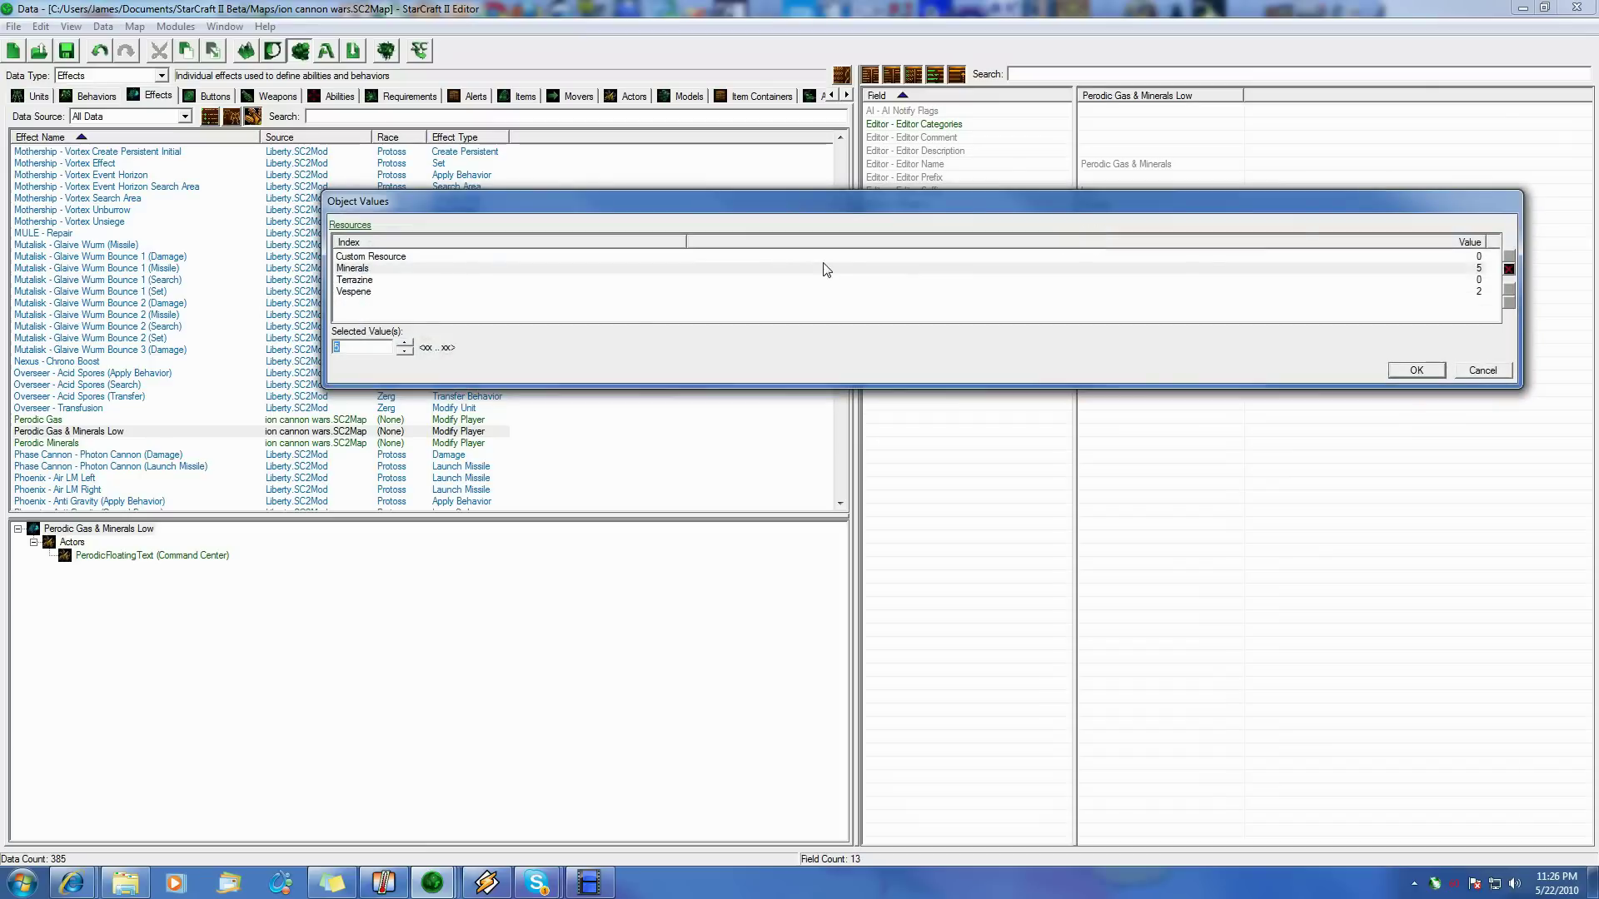
pyautogui.click(389, 258)
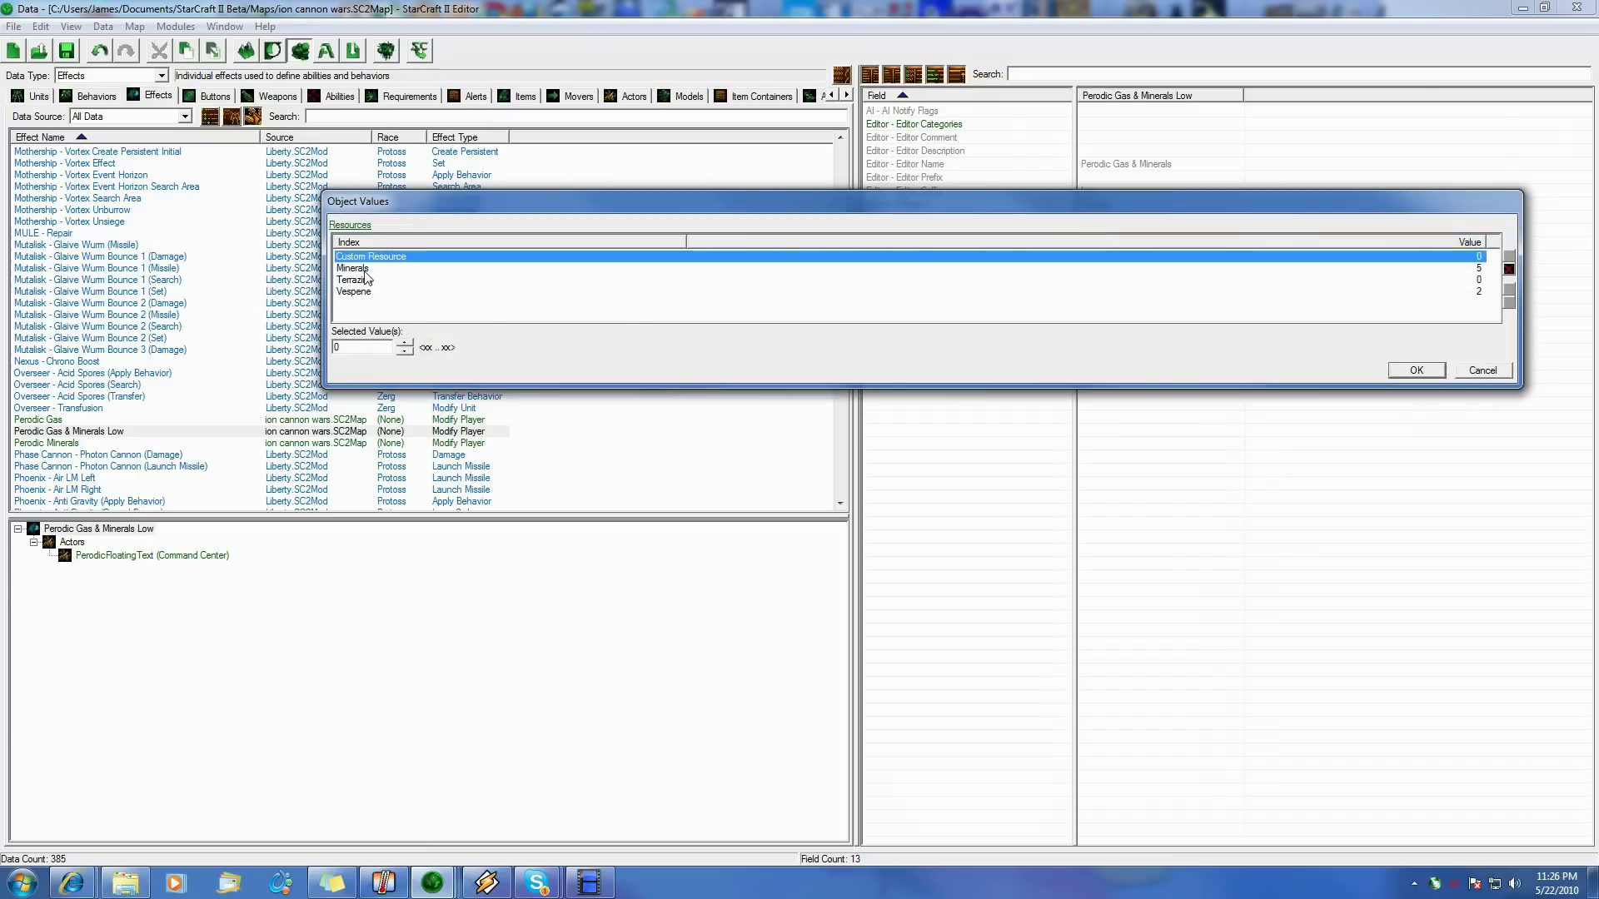
pyautogui.click(364, 278)
pyautogui.click(363, 291)
pyautogui.click(363, 270)
pyautogui.click(372, 258)
pyautogui.click(367, 269)
pyautogui.click(336, 346)
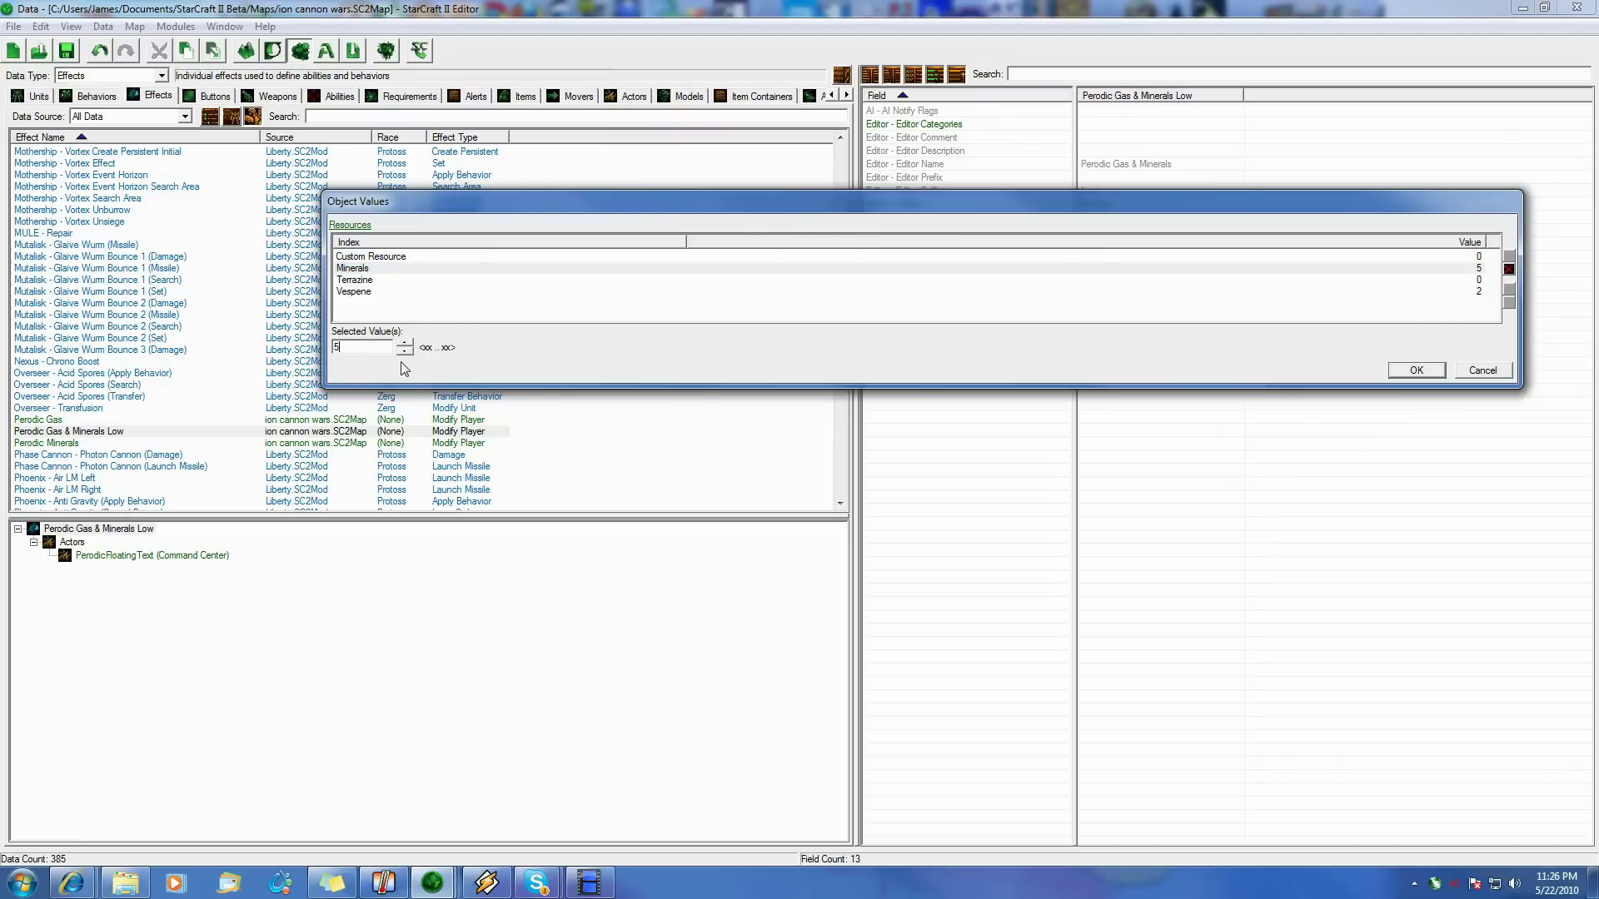
pyautogui.write('-')
pyautogui.click(374, 258)
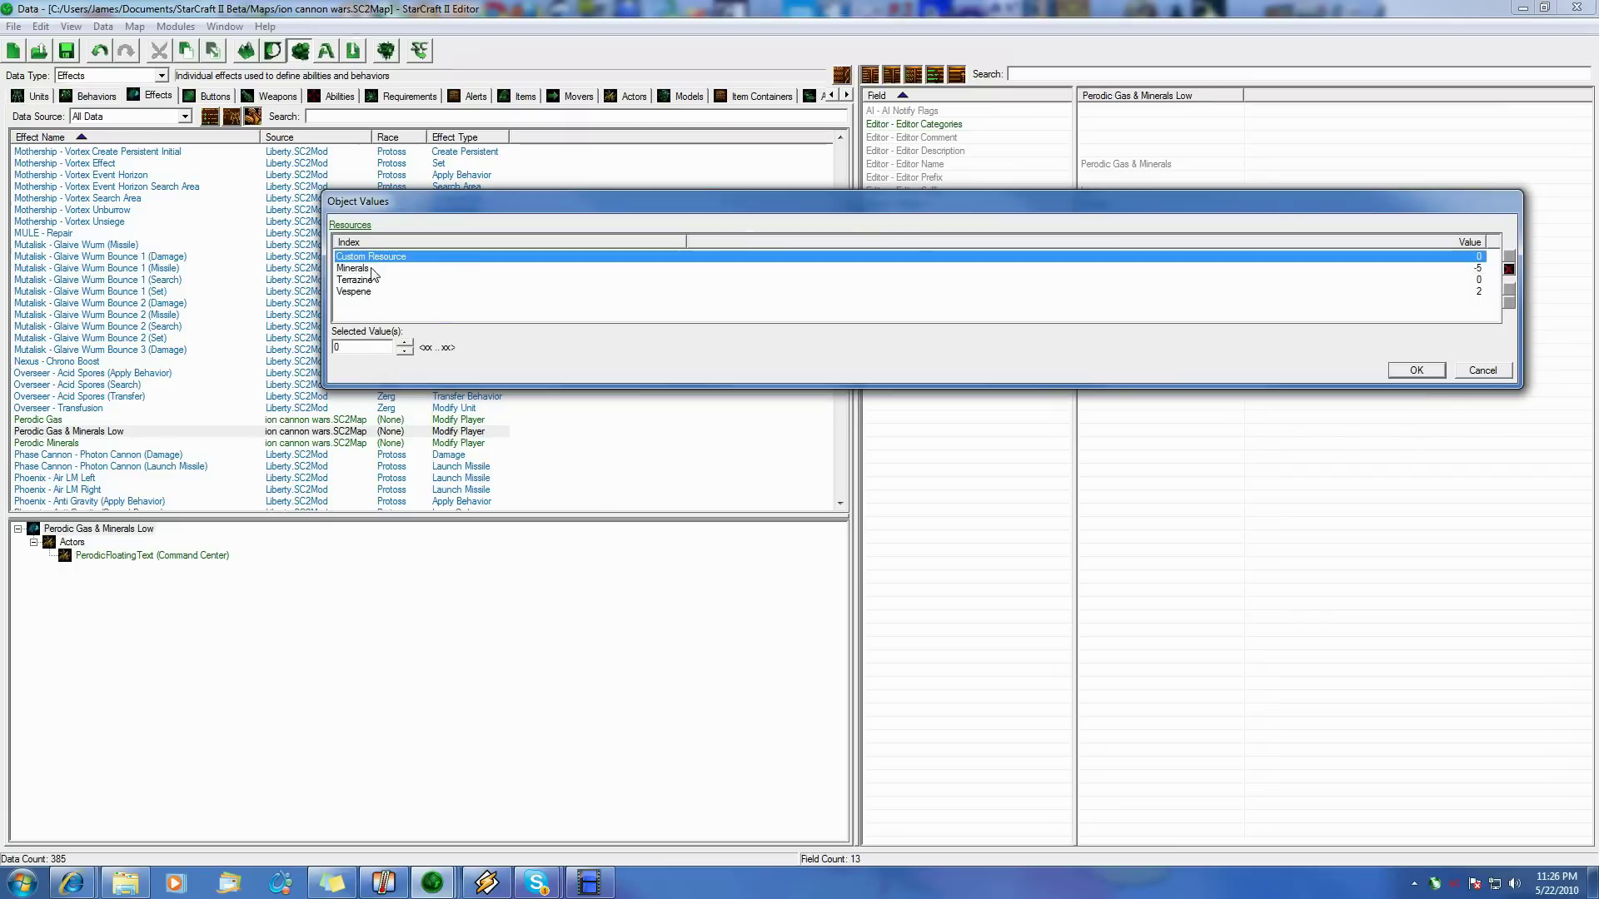
pyautogui.press('Down')
pyautogui.press('Down')
pyautogui.press('Down')
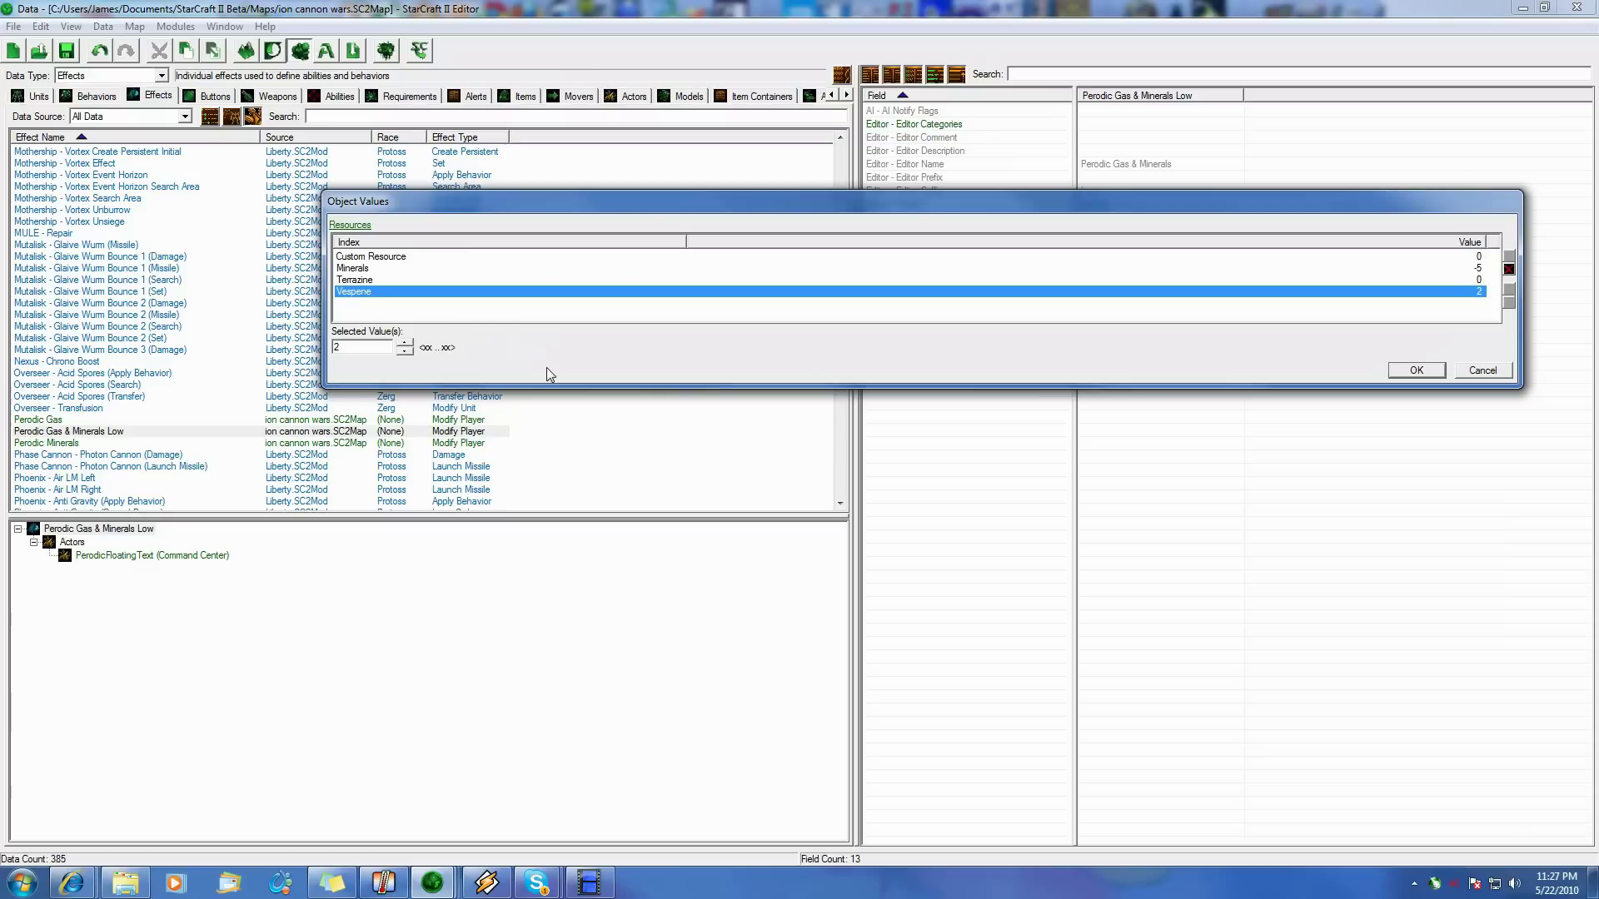
pyautogui.click(1471, 375)
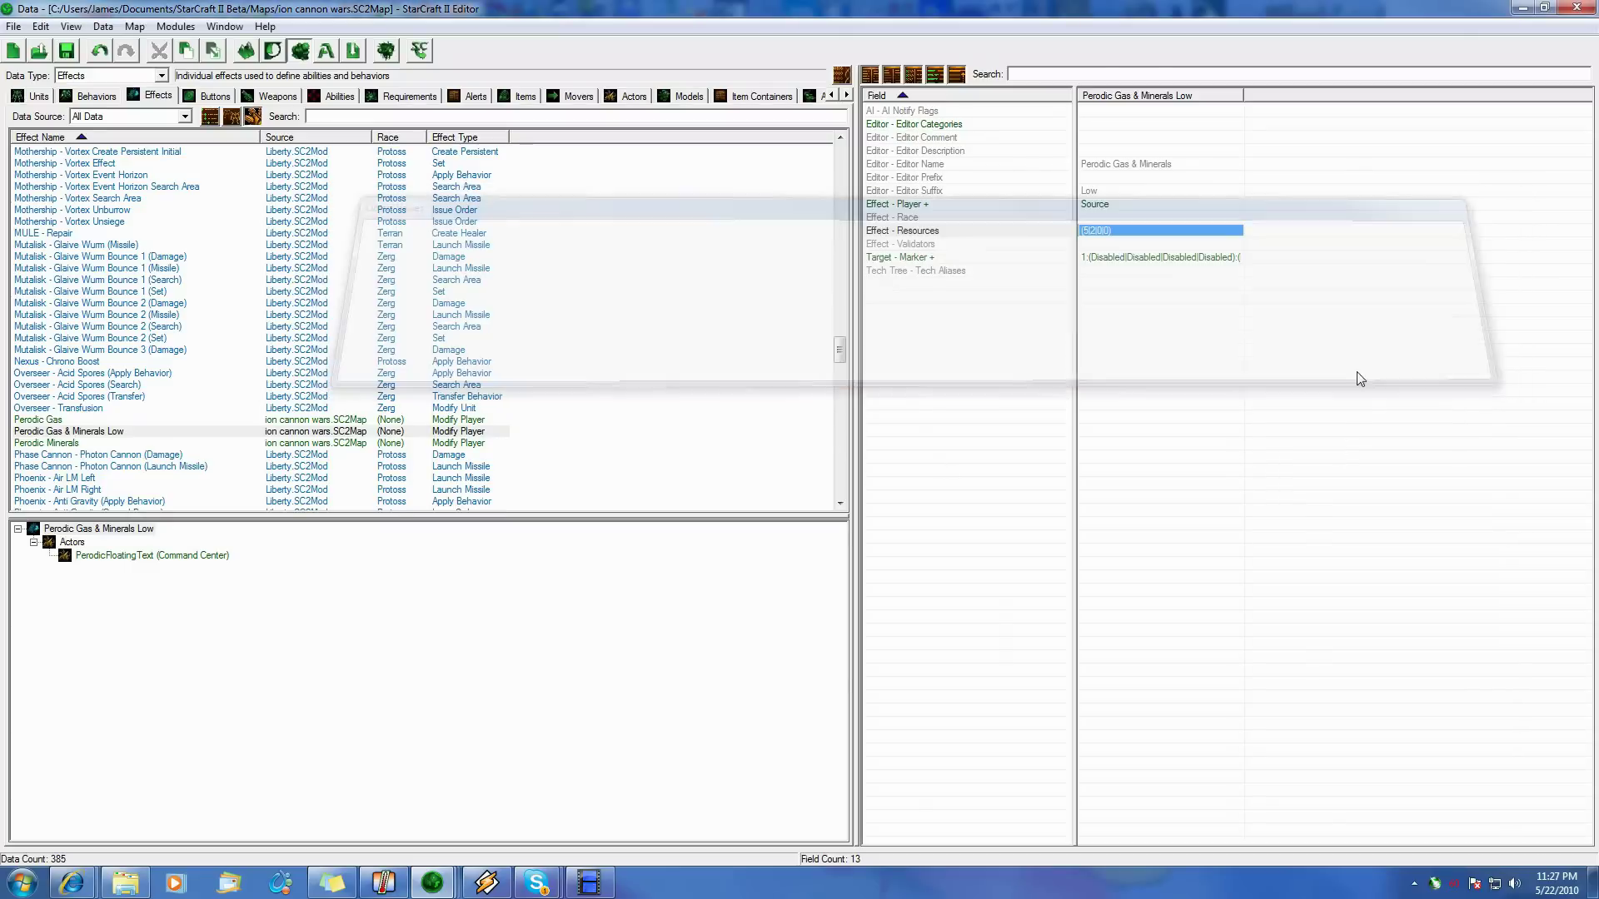
# - Confirm the effect's Validators list is empty, then return to the Behaviors data
pyautogui.click(931, 244)
pyautogui.doubleClick(1158, 246)
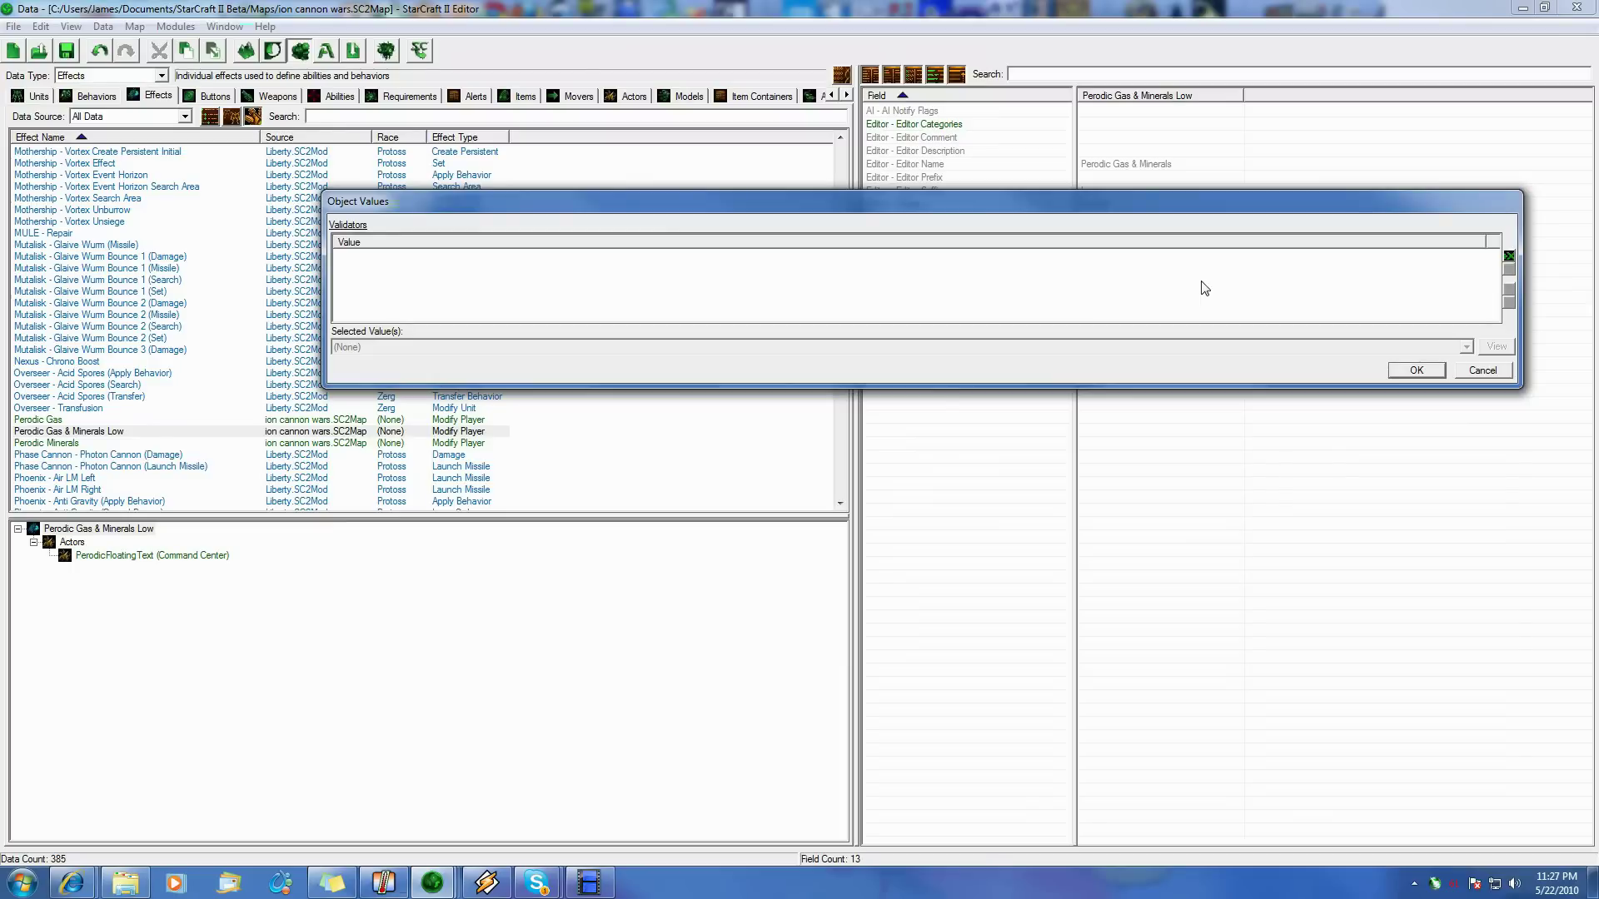
pyautogui.click(1480, 370)
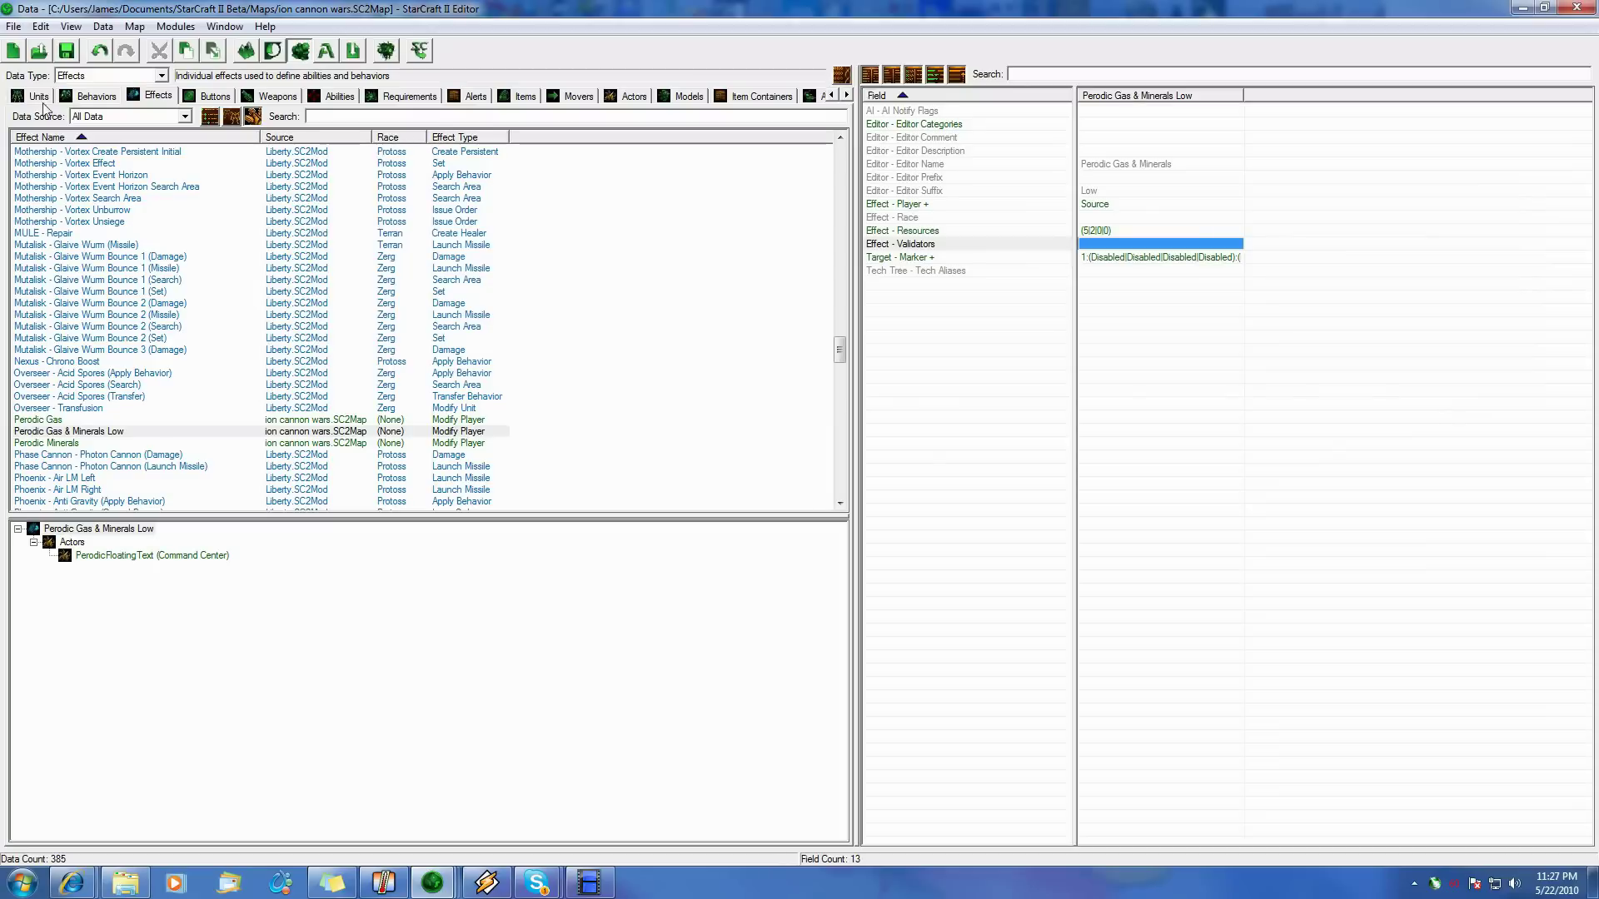
pyautogui.click(90, 97)
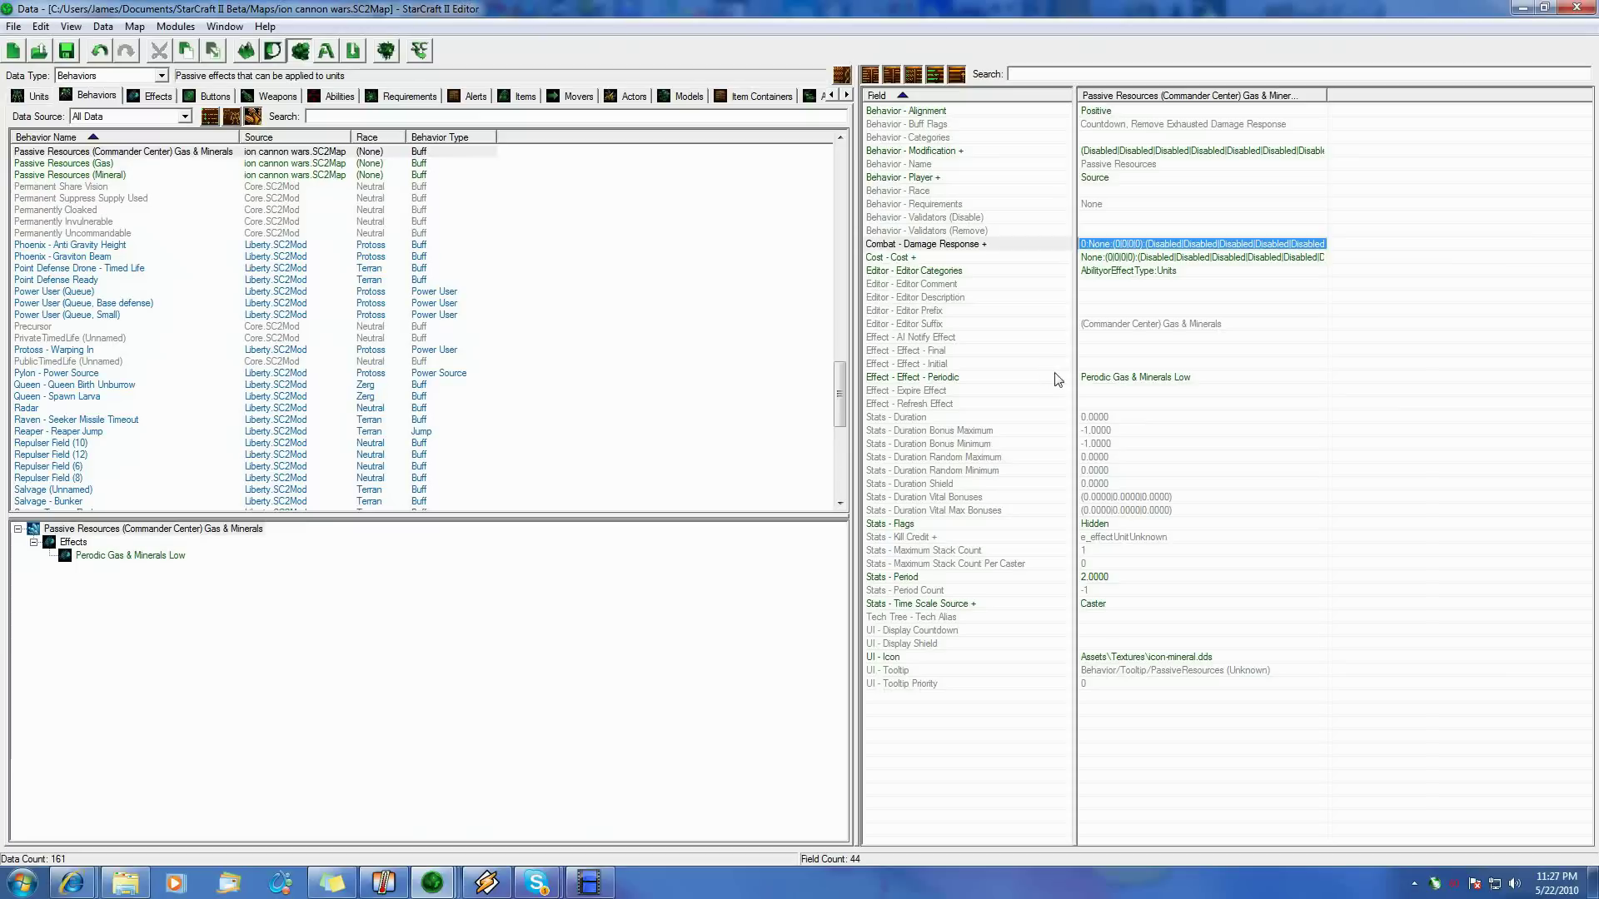
# - Check the buff's Requirements stay None and its Disable and Remove validators are empty
pyautogui.click(966, 204)
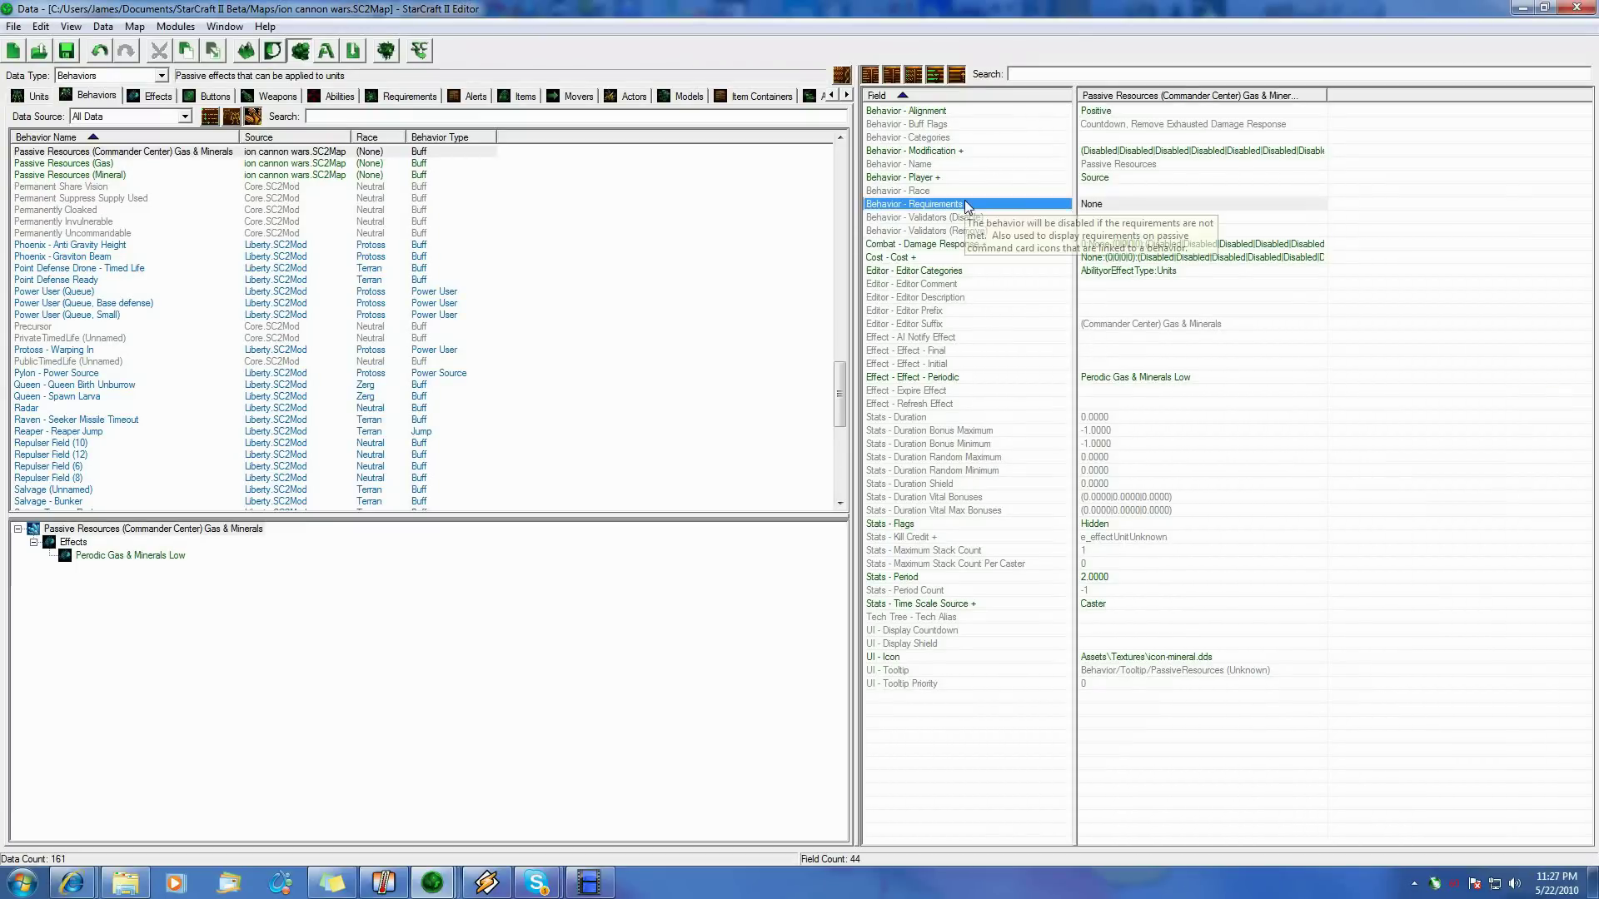
pyautogui.click(1125, 208)
pyautogui.doubleClick(1124, 206)
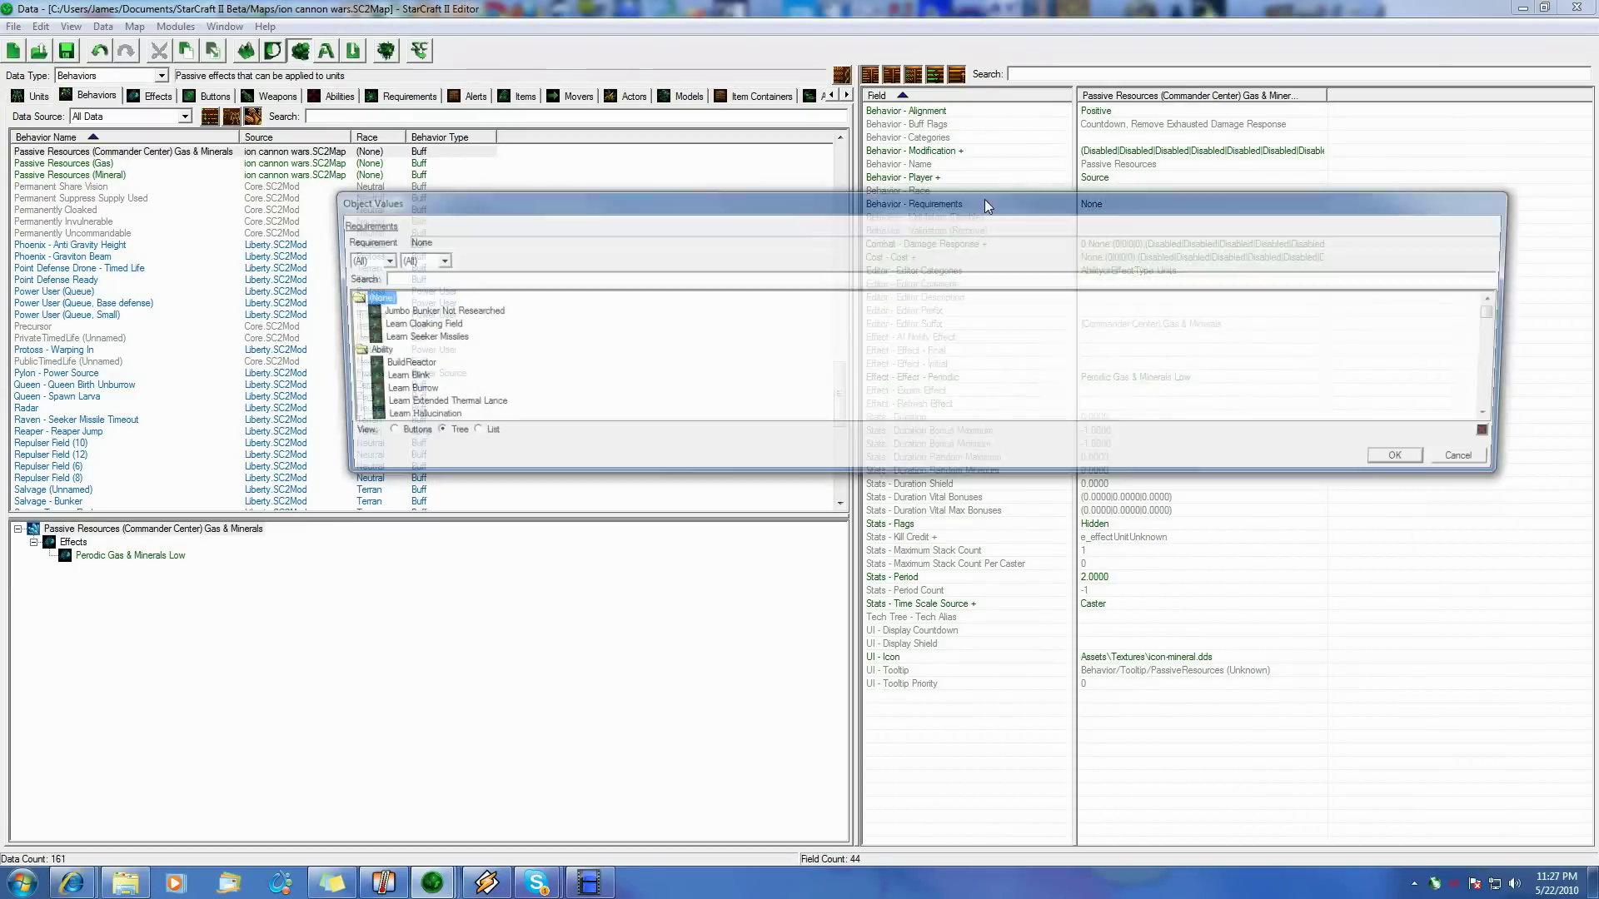
pyautogui.click(1470, 461)
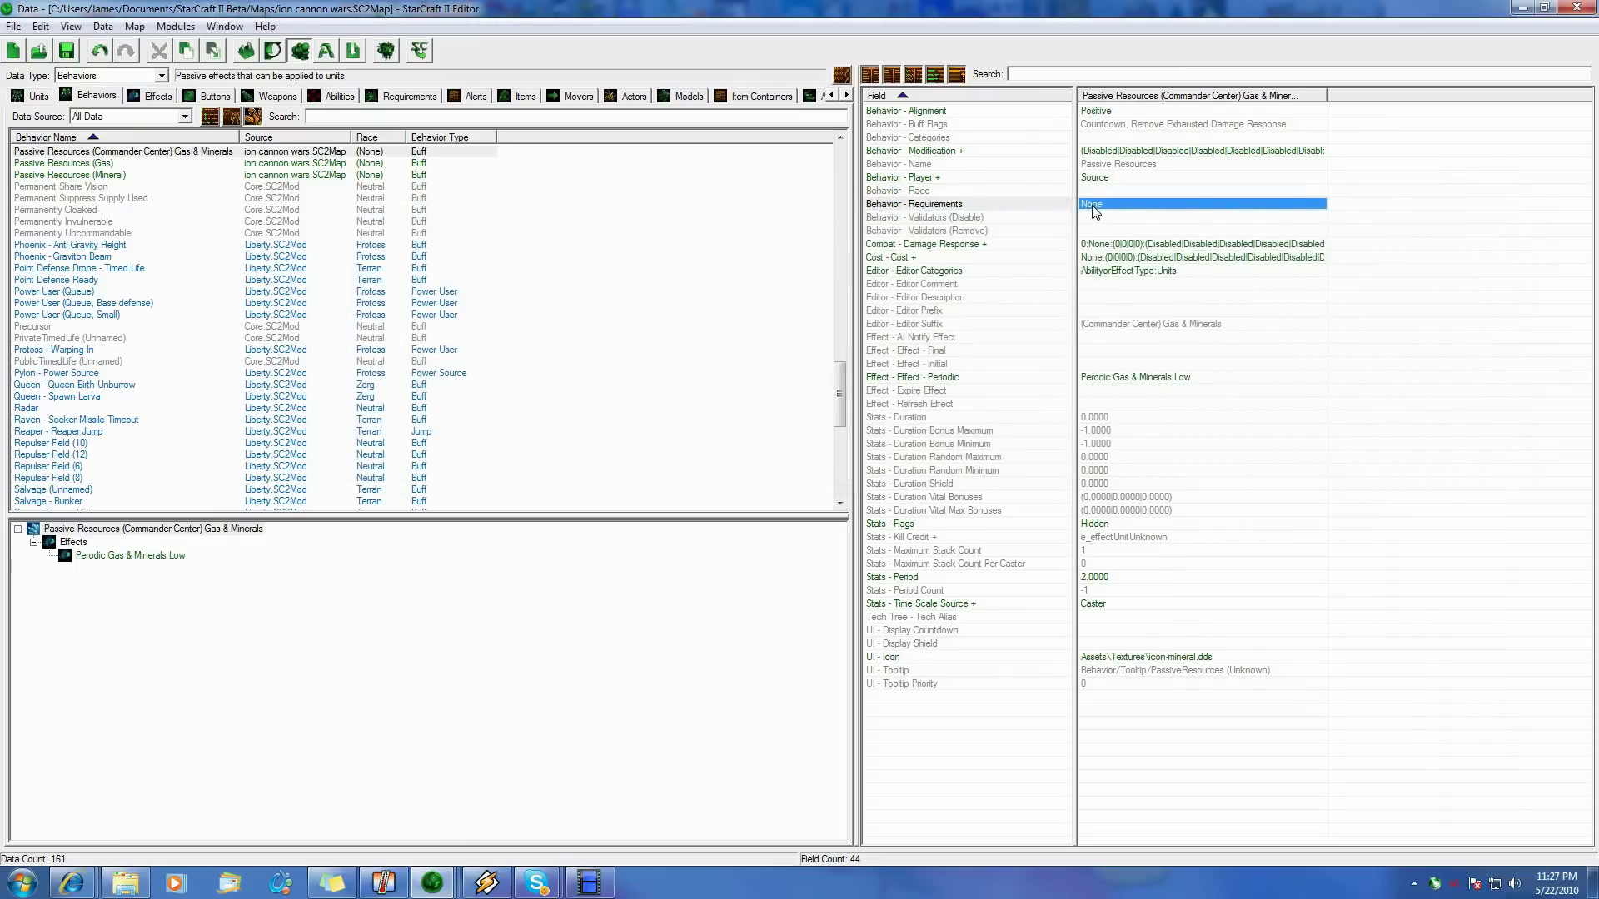
pyautogui.click(1000, 219)
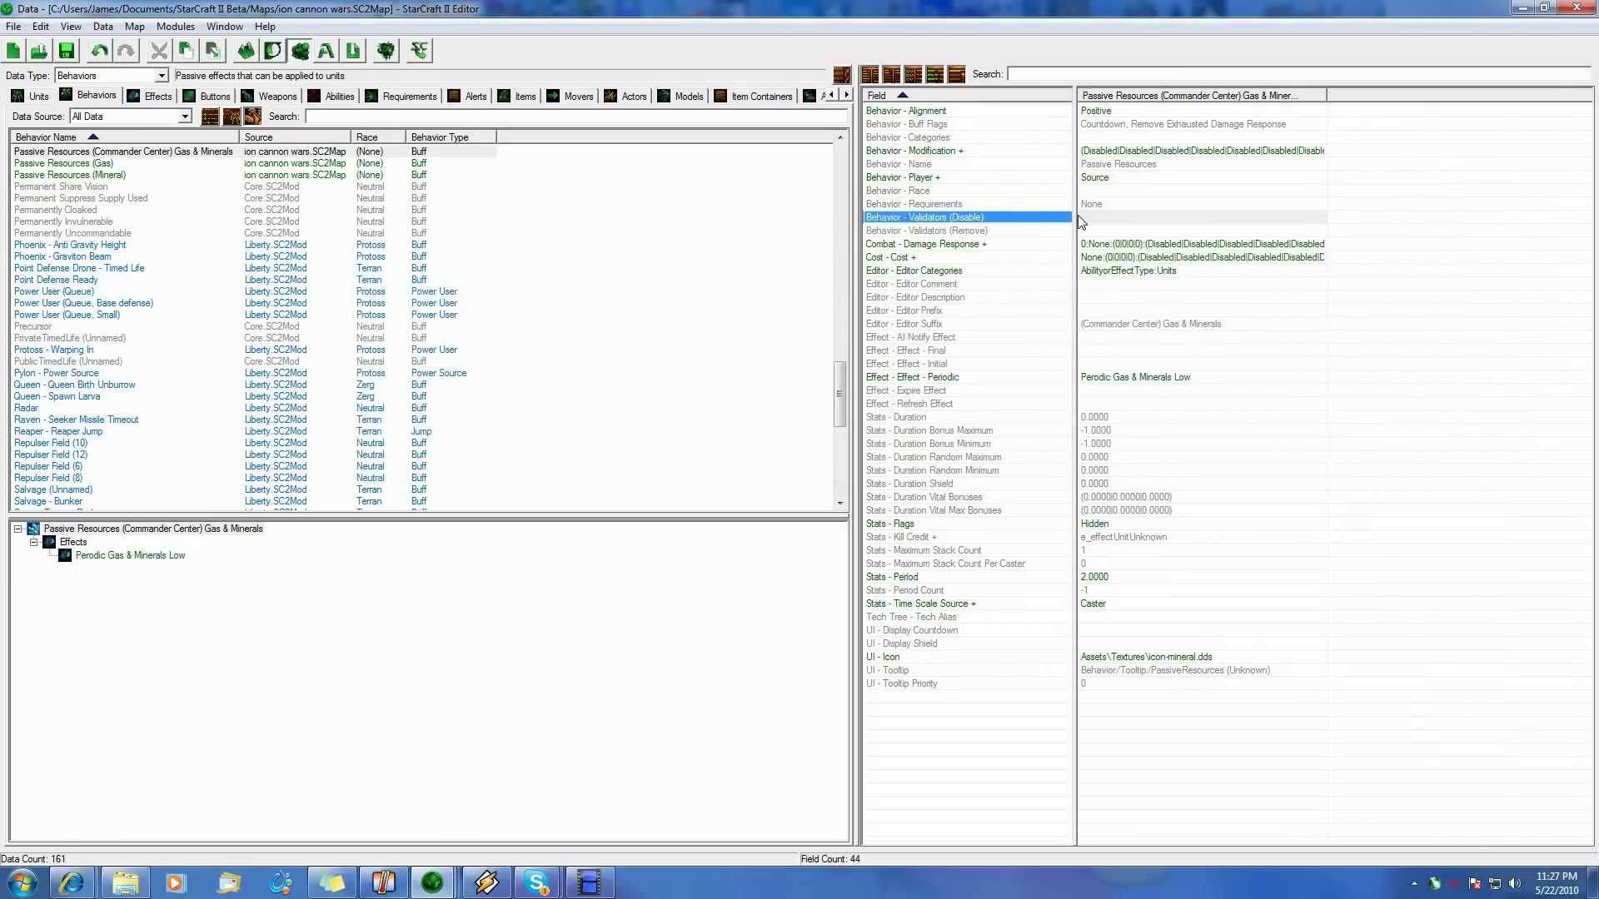
pyautogui.moveTo(950, 220)
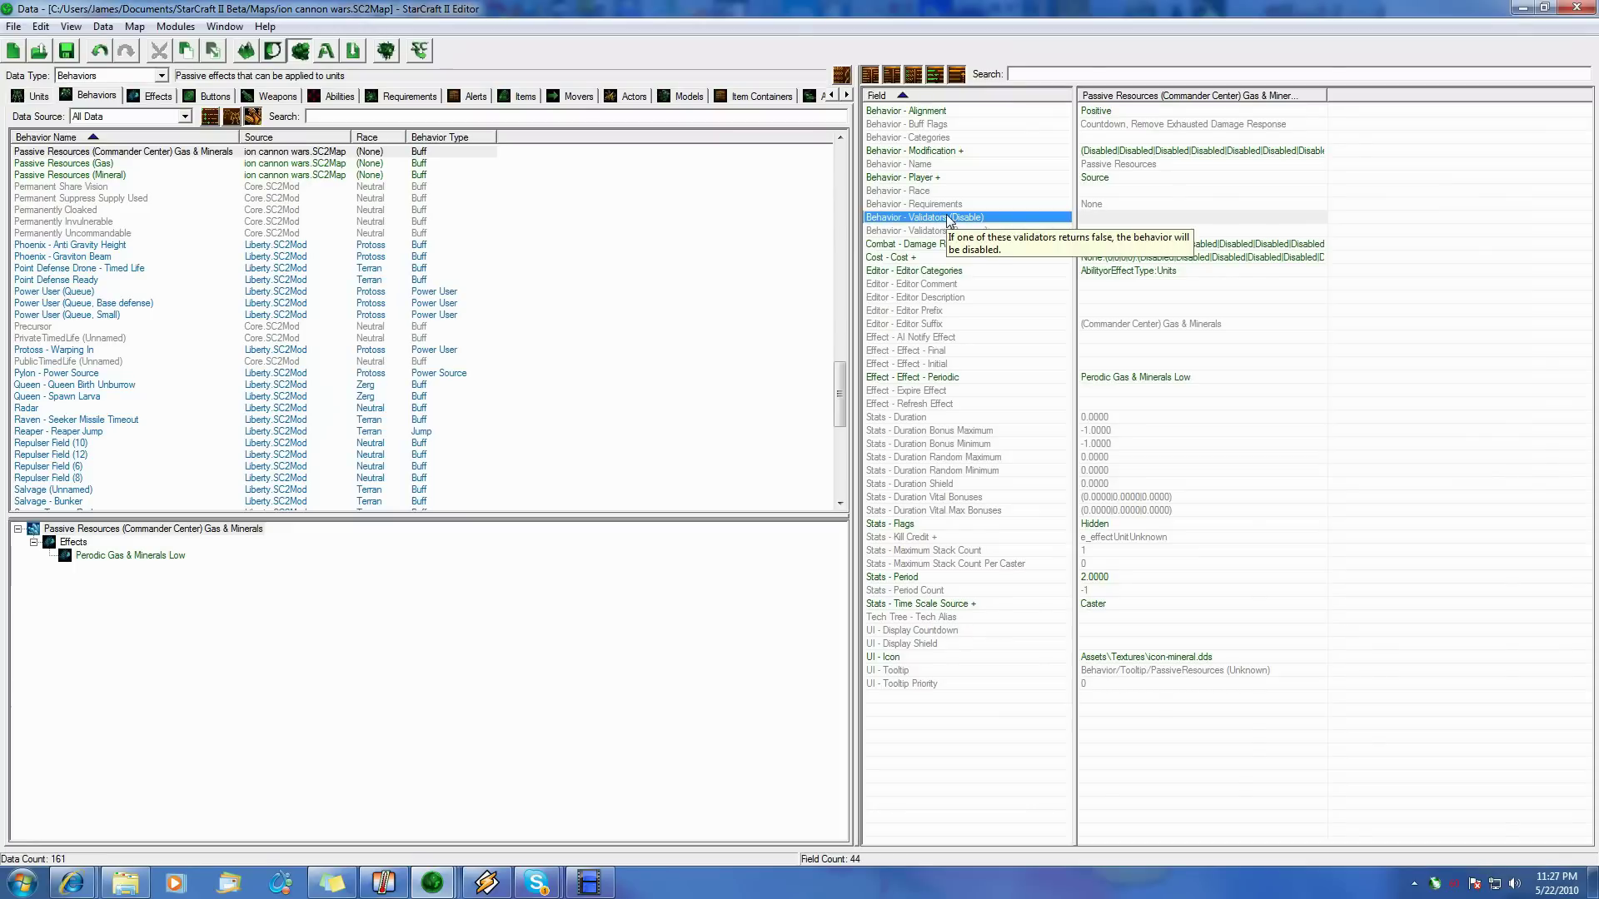
pyautogui.click(944, 231)
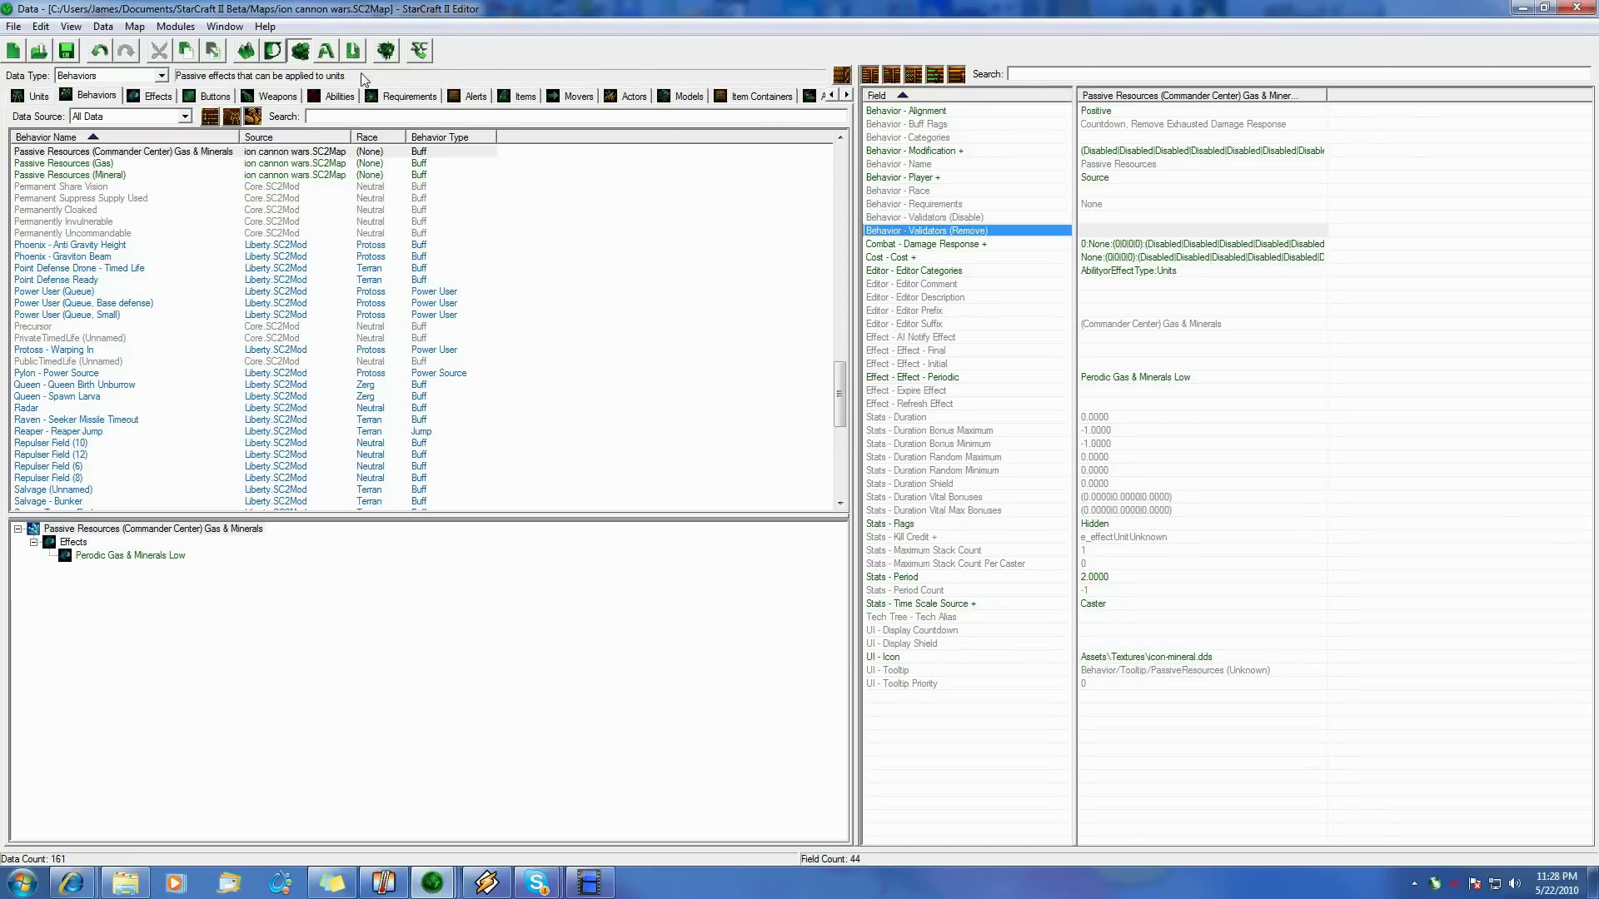
# - On the effect, confirm Resources and the Effect/PerodicMinerals marker are unchanged, then return to Behaviors
pyautogui.click(146, 97)
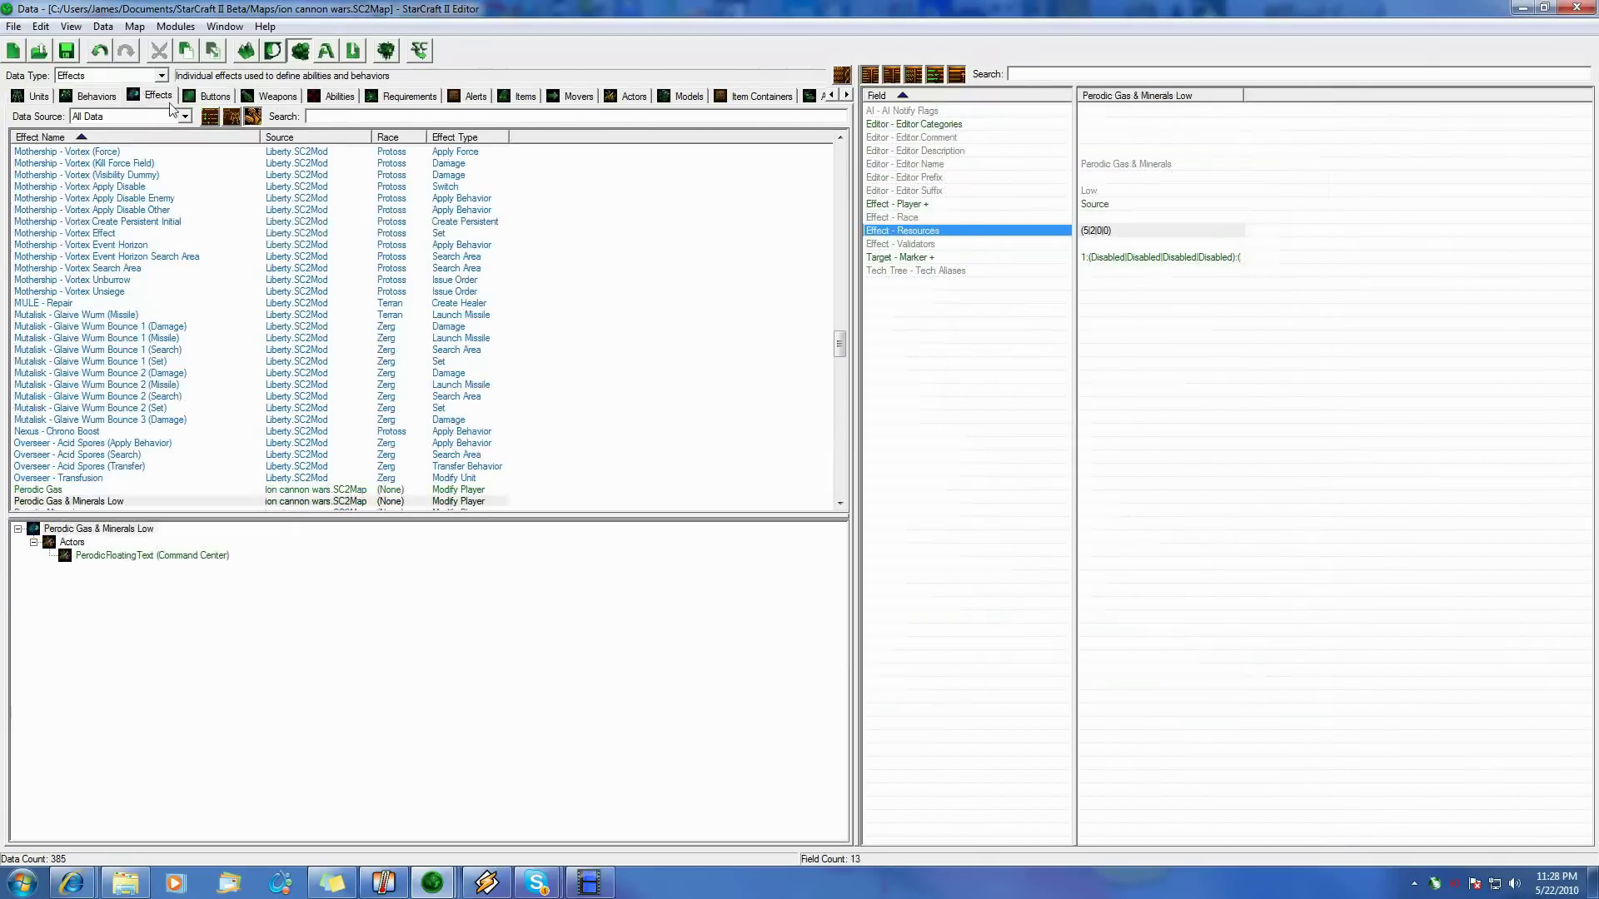
pyautogui.doubleClick(1106, 233)
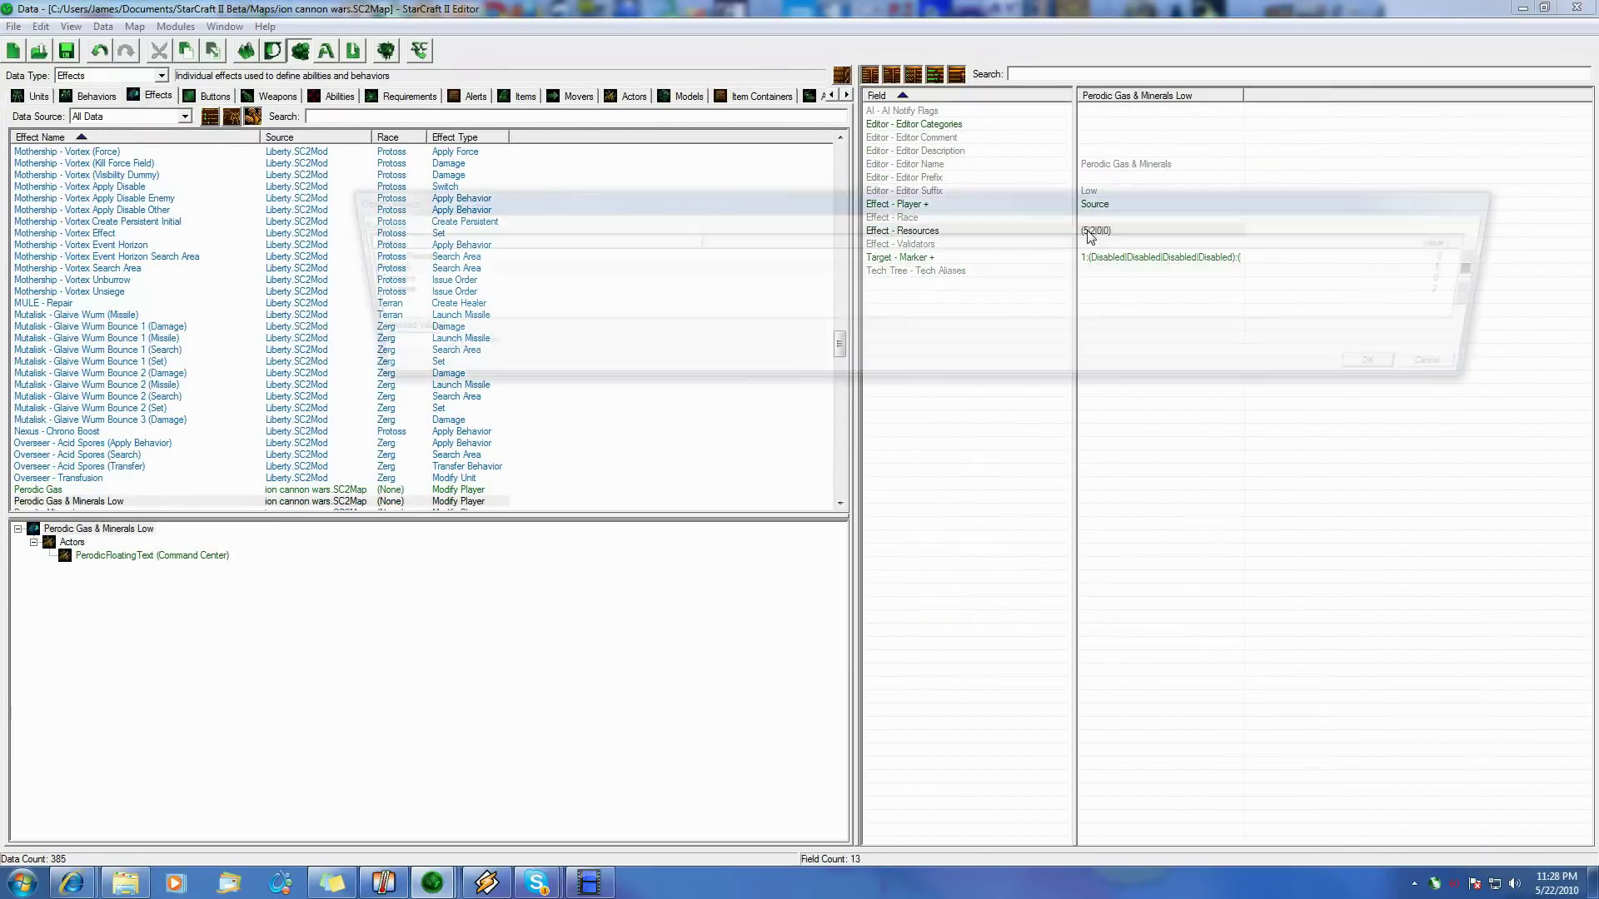
pyautogui.click(1496, 371)
pyautogui.doubleClick(1116, 256)
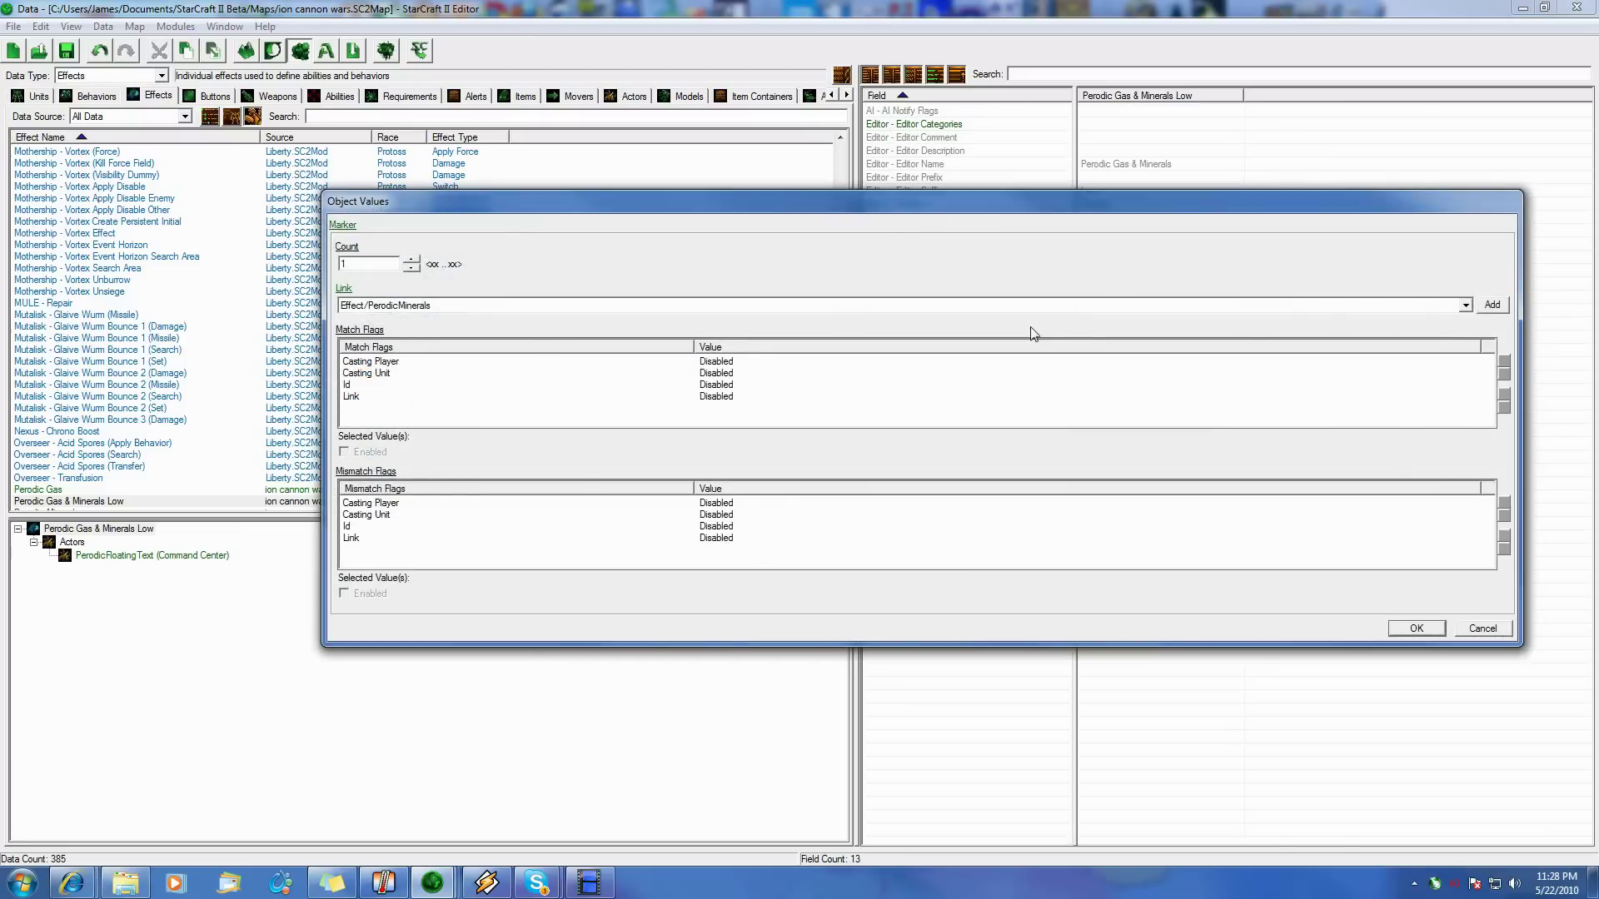
pyautogui.click(1486, 629)
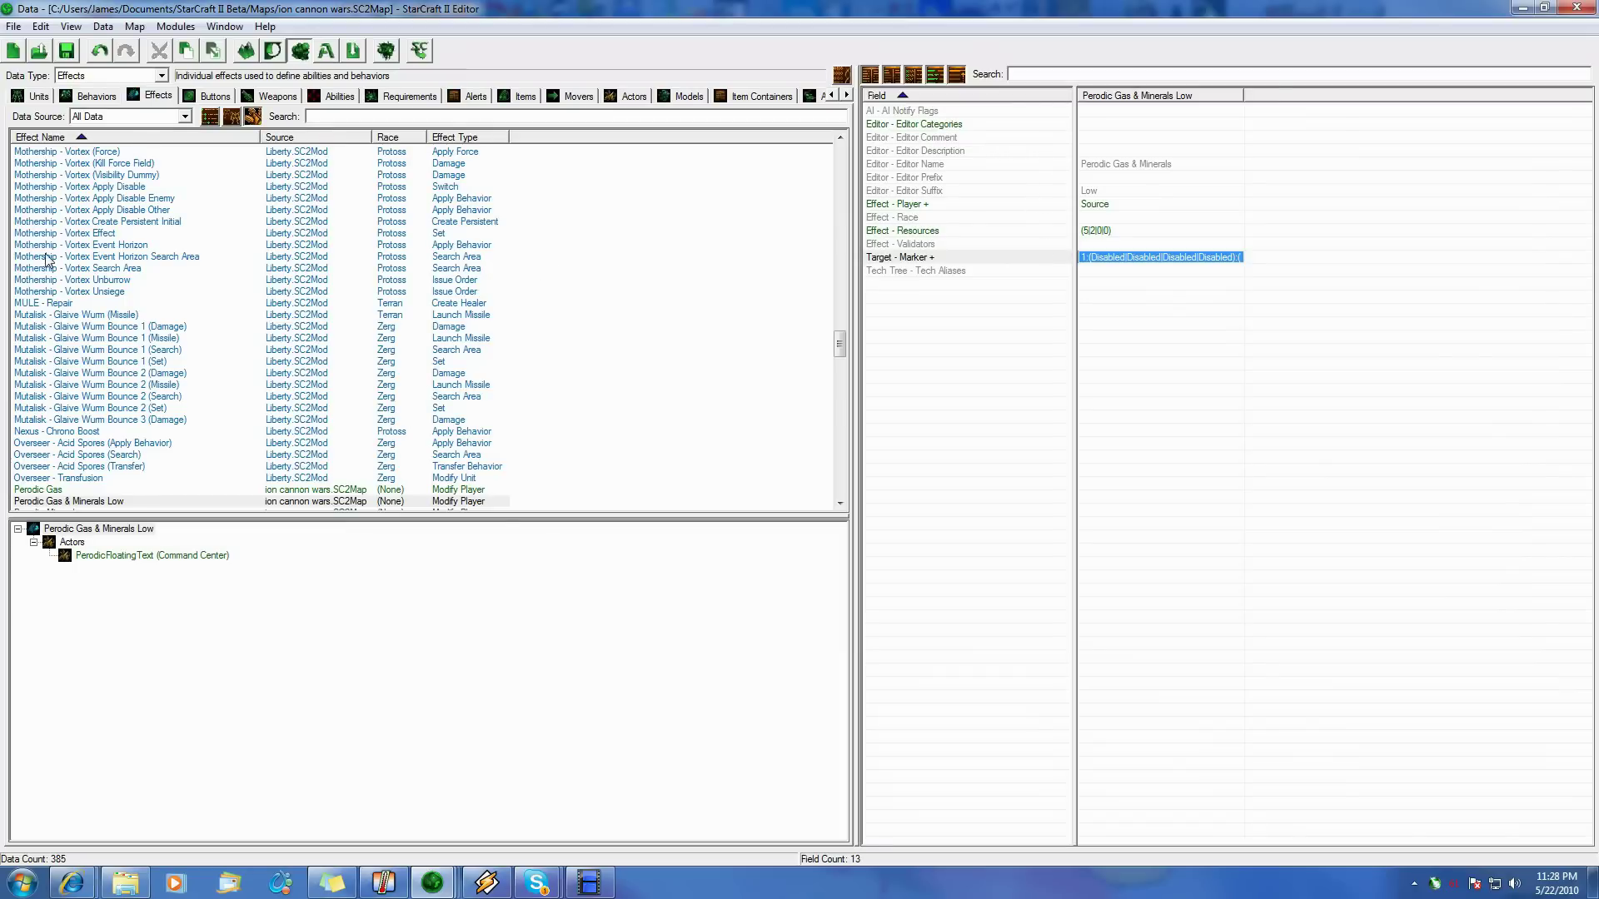
pyautogui.click(97, 96)
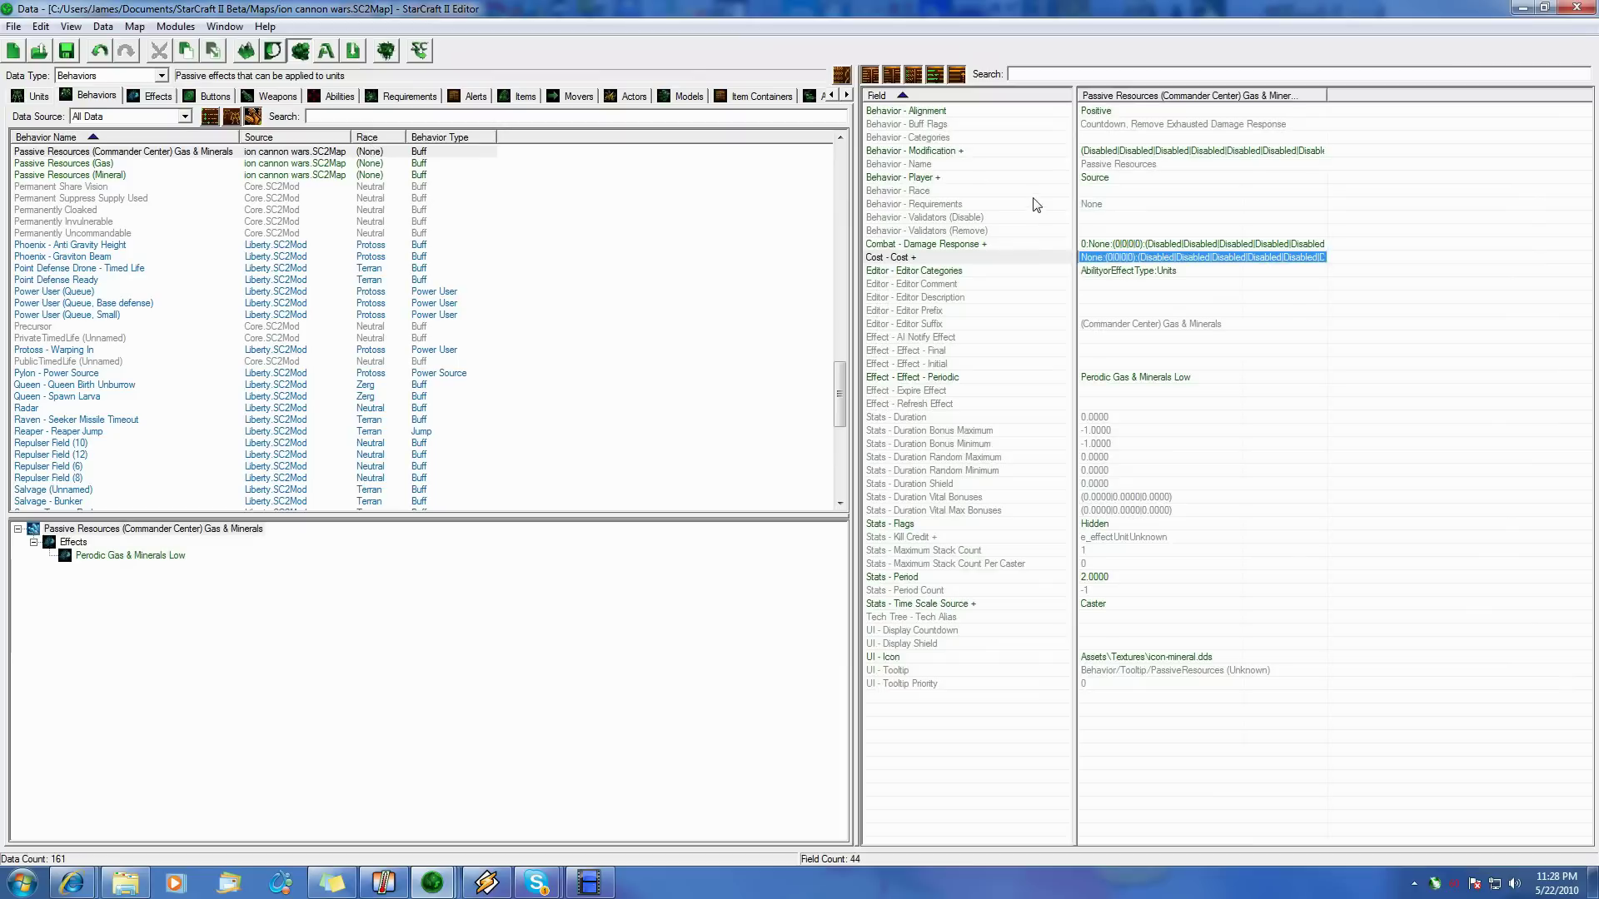
# - Select the buff's Effect - Periodic field, linked to Perodic Gas & Minerals Low
pyautogui.click(1123, 377)
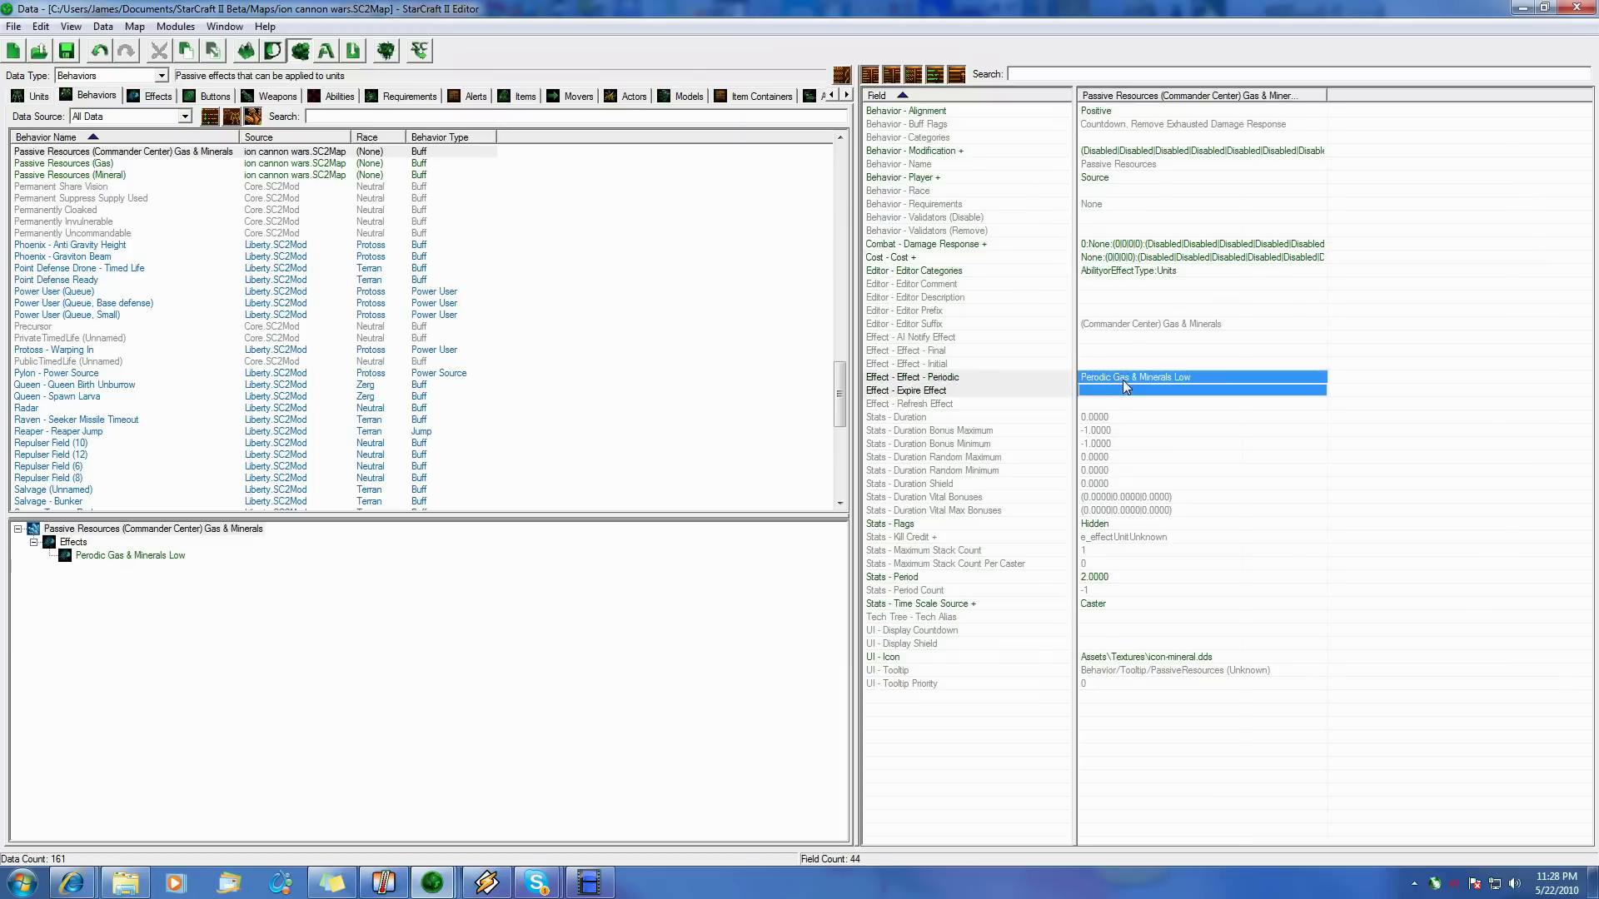
pyautogui.click(1167, 376)
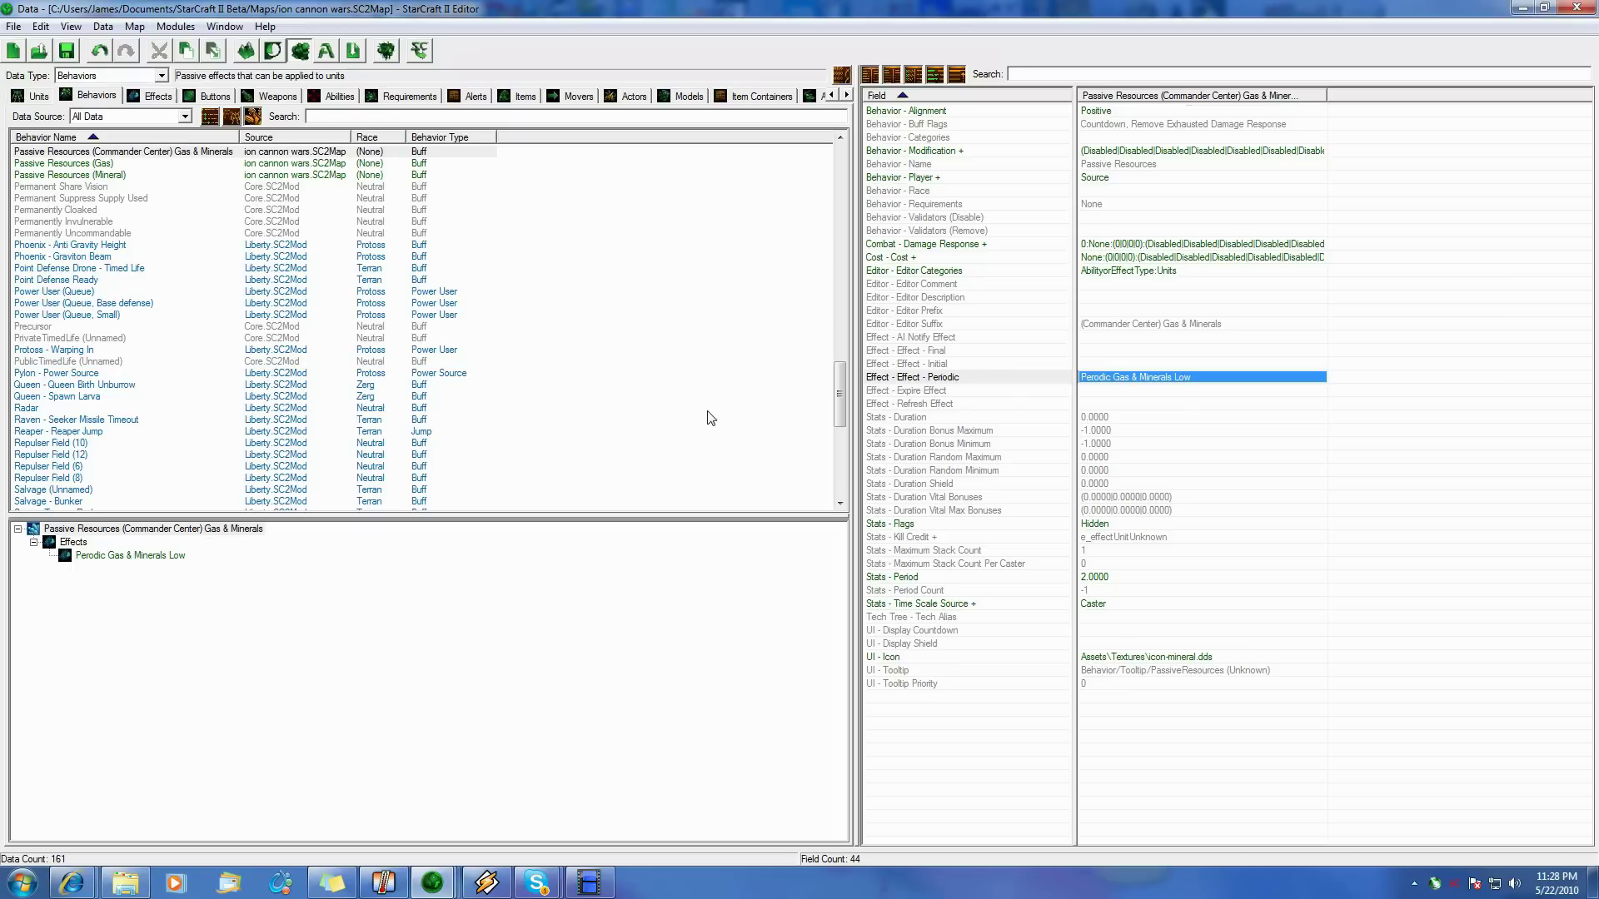
pyautogui.moveTo(992, 468)
# - Review the buff's Cost values, all resources at 0, and cancel without changes
pyautogui.doubleClick(1095, 258)
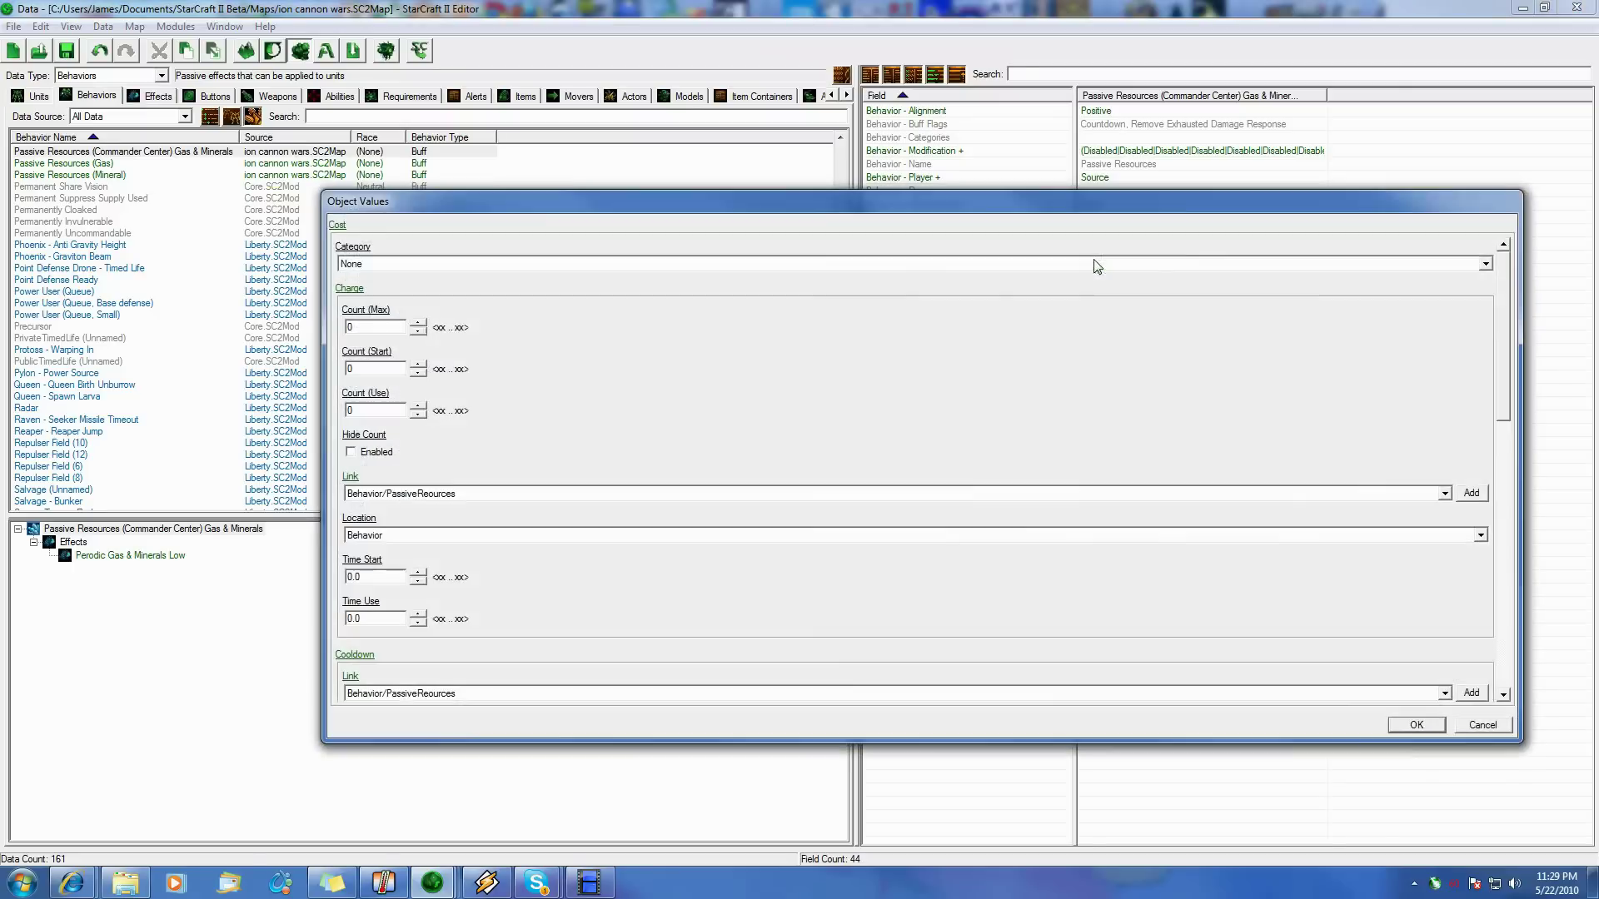
pyautogui.scroll(-10, 1495, 454)
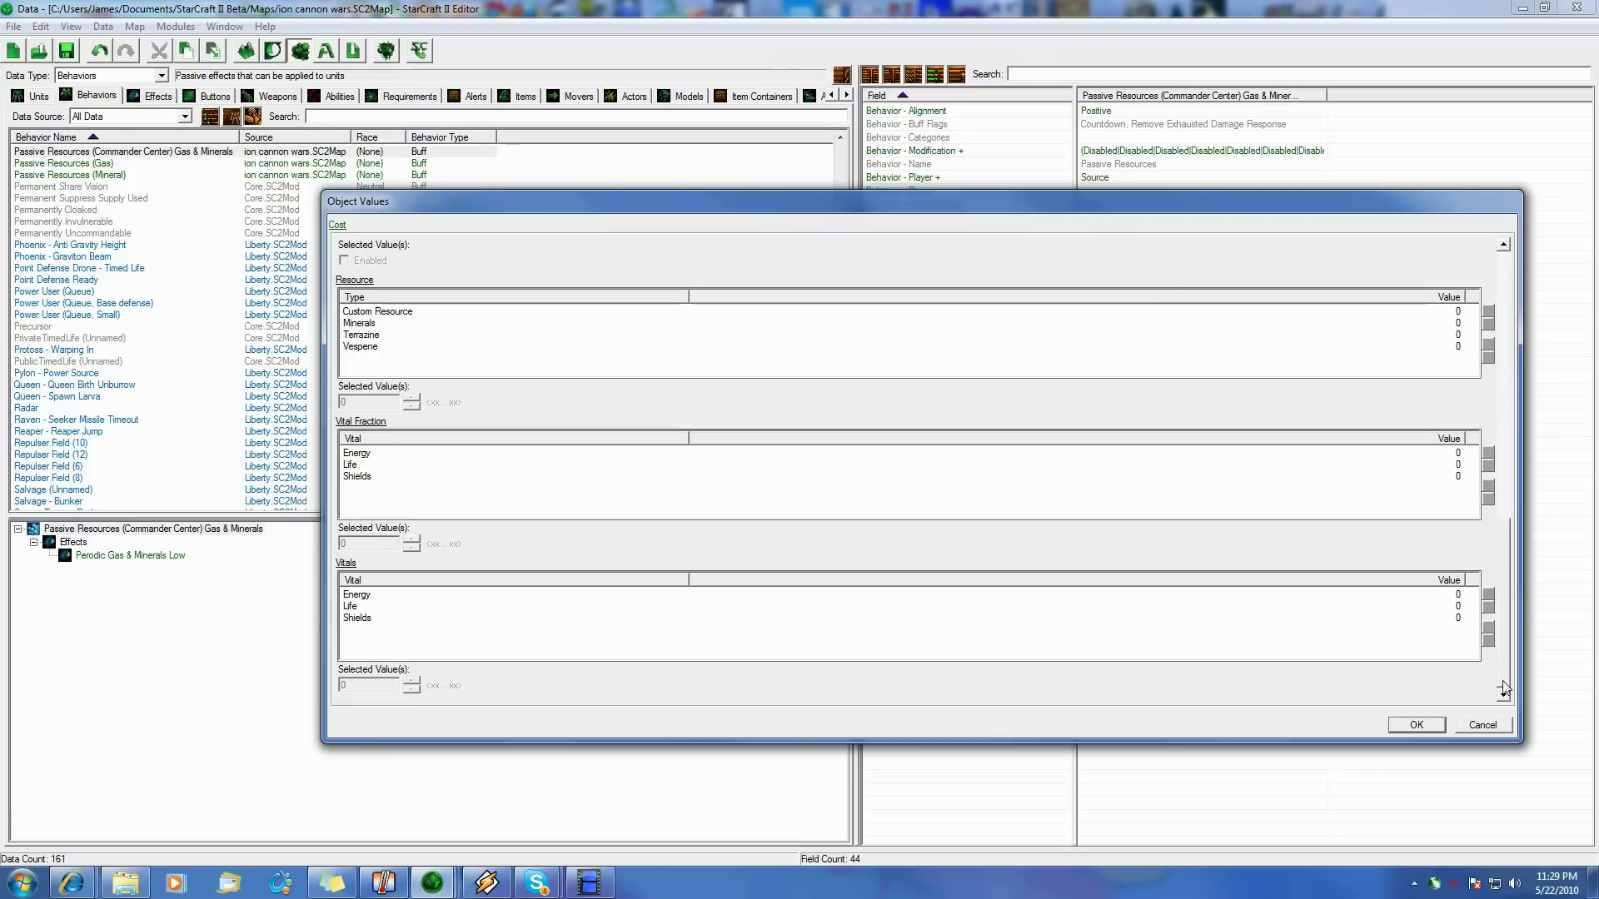
pyautogui.click(1484, 725)
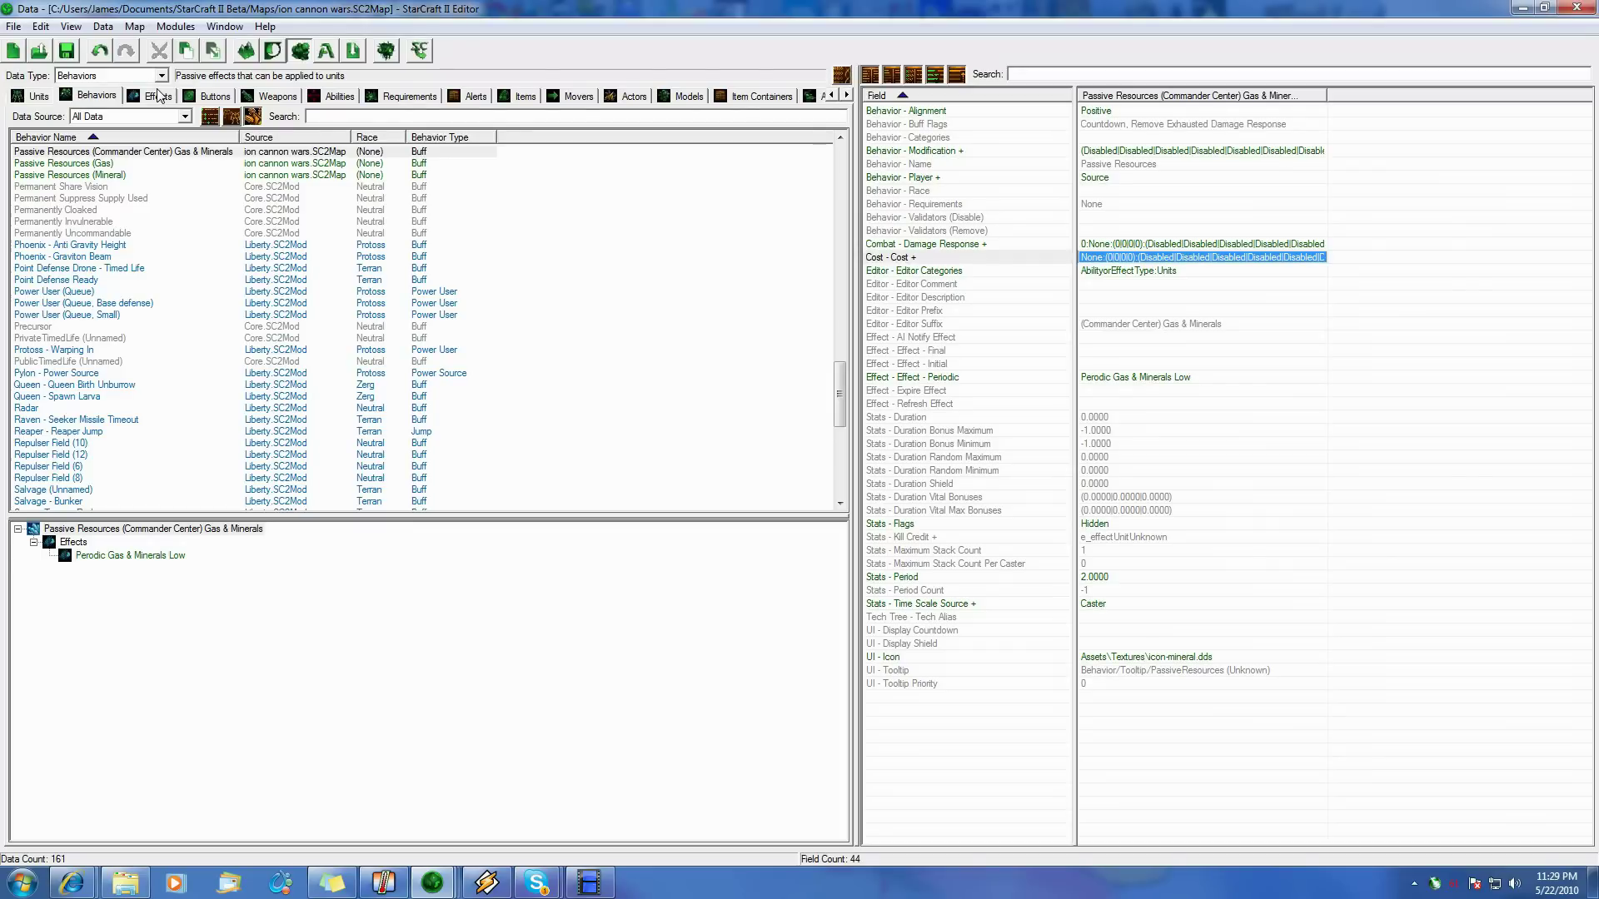
pyautogui.click(616, 98)
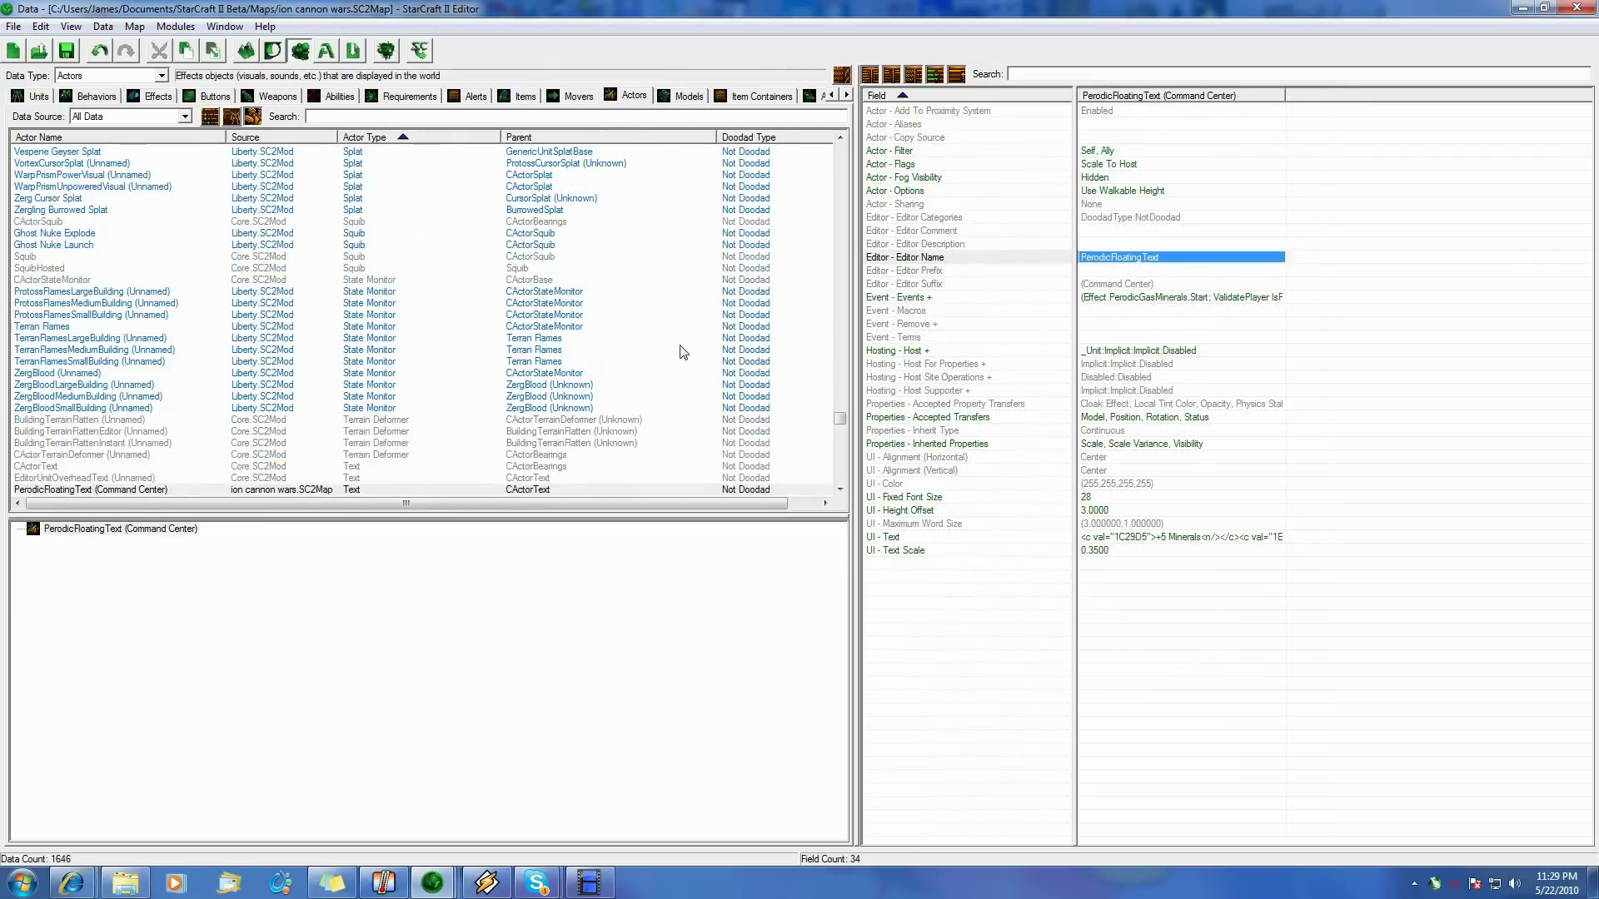
pyautogui.click(314, 490)
pyautogui.scroll(-2, 476, 428)
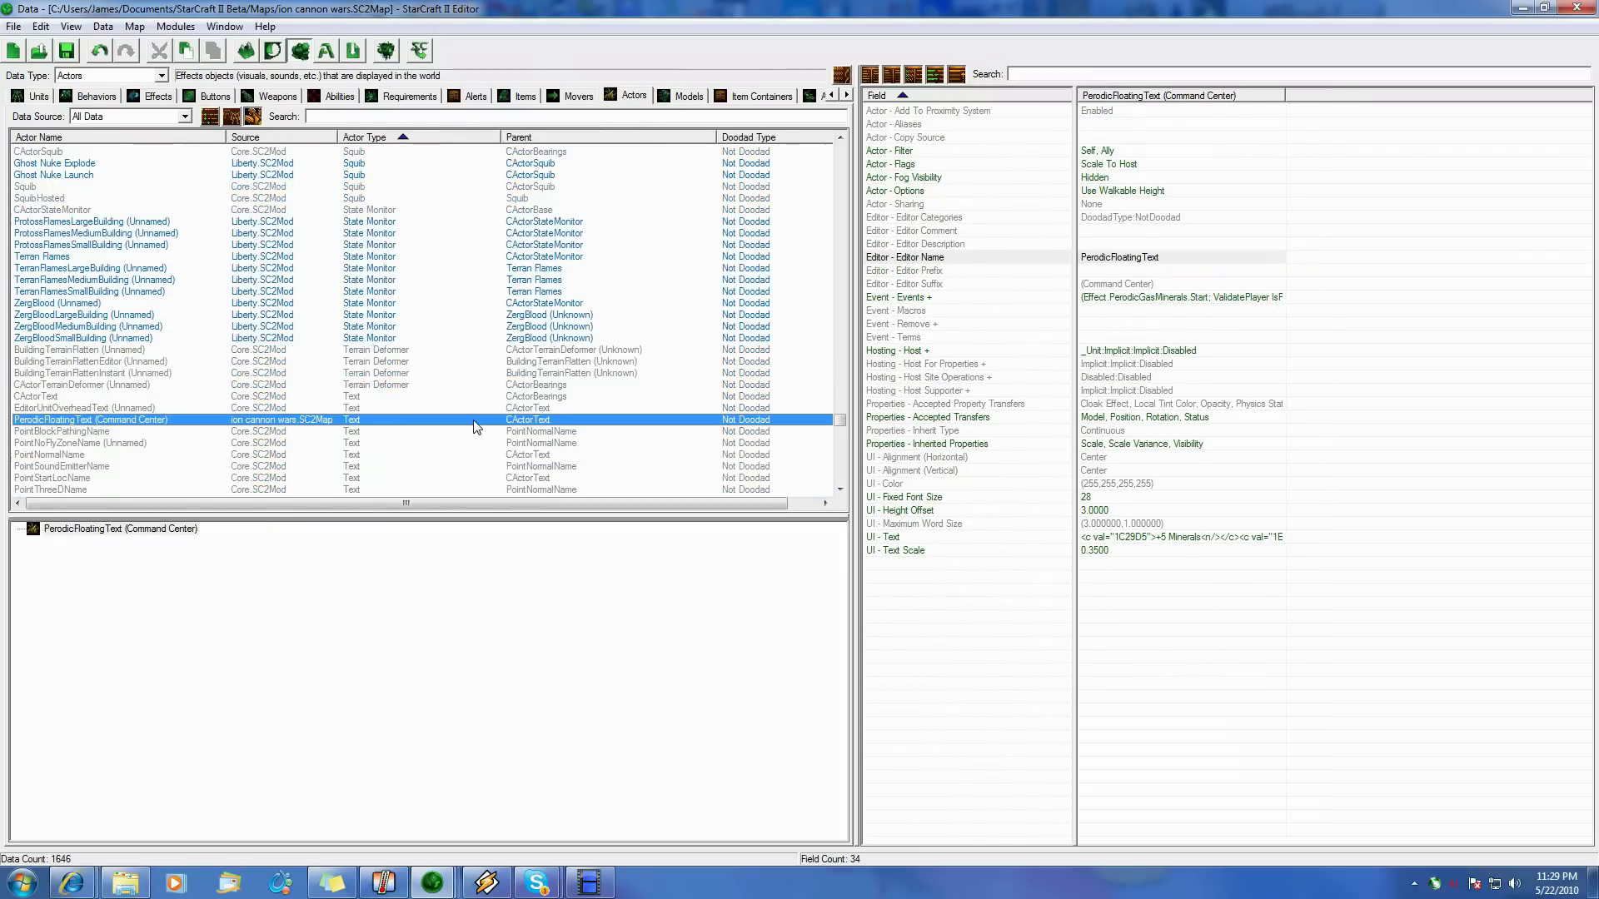
pyautogui.scroll(-1, 476, 427)
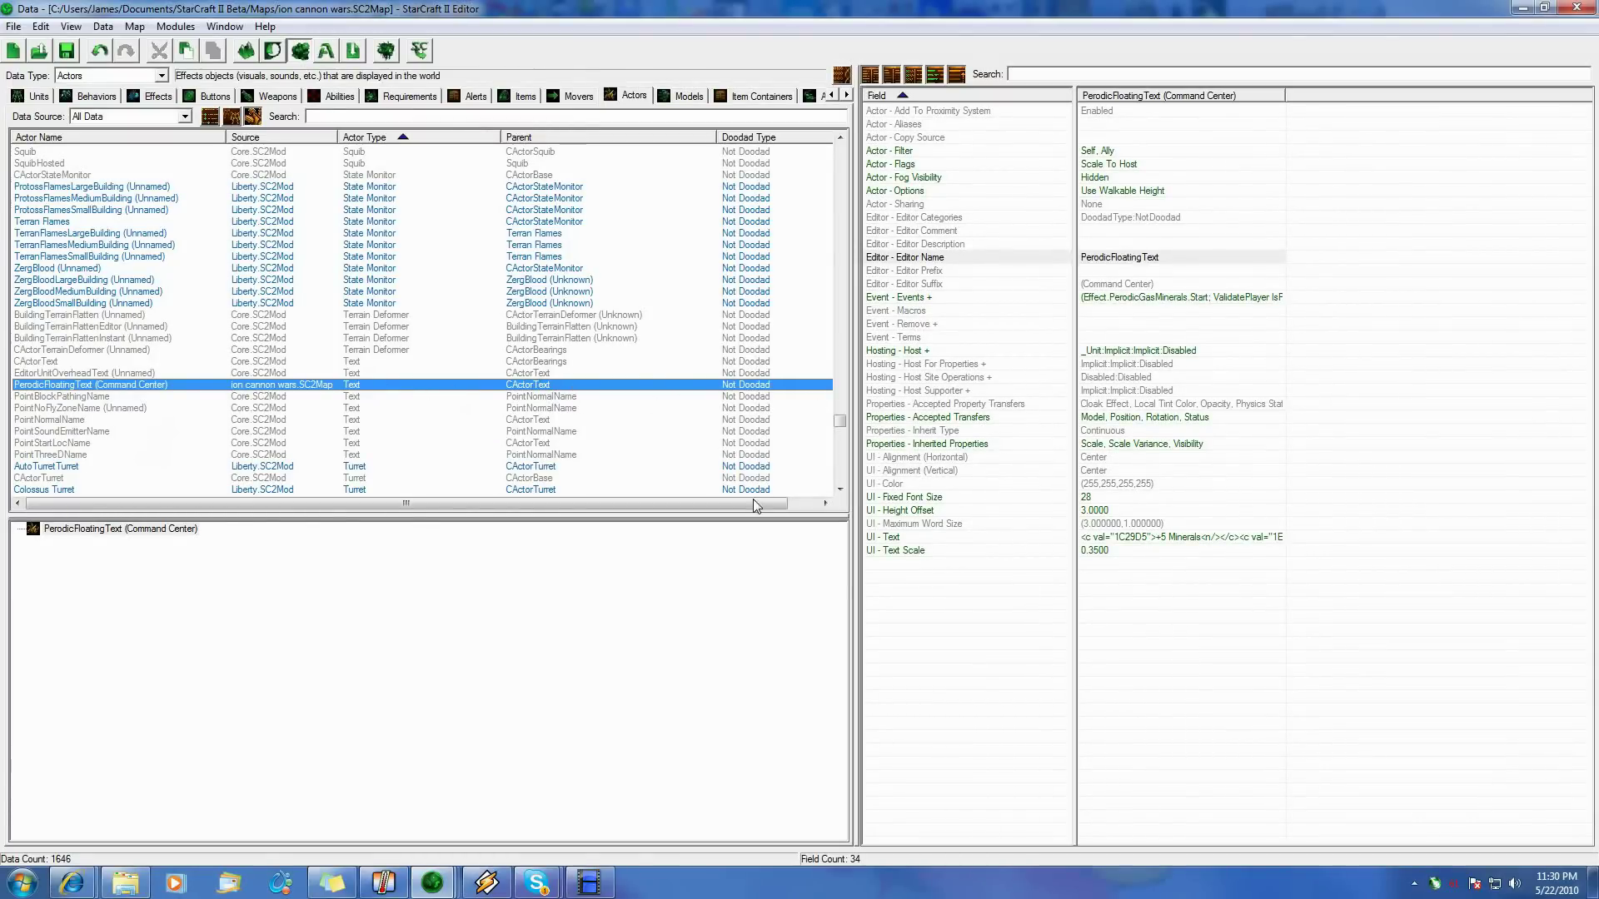
pyautogui.moveTo(758, 504); pyautogui.dragTo(239, 508)
pyautogui.doubleClick(200, 530)
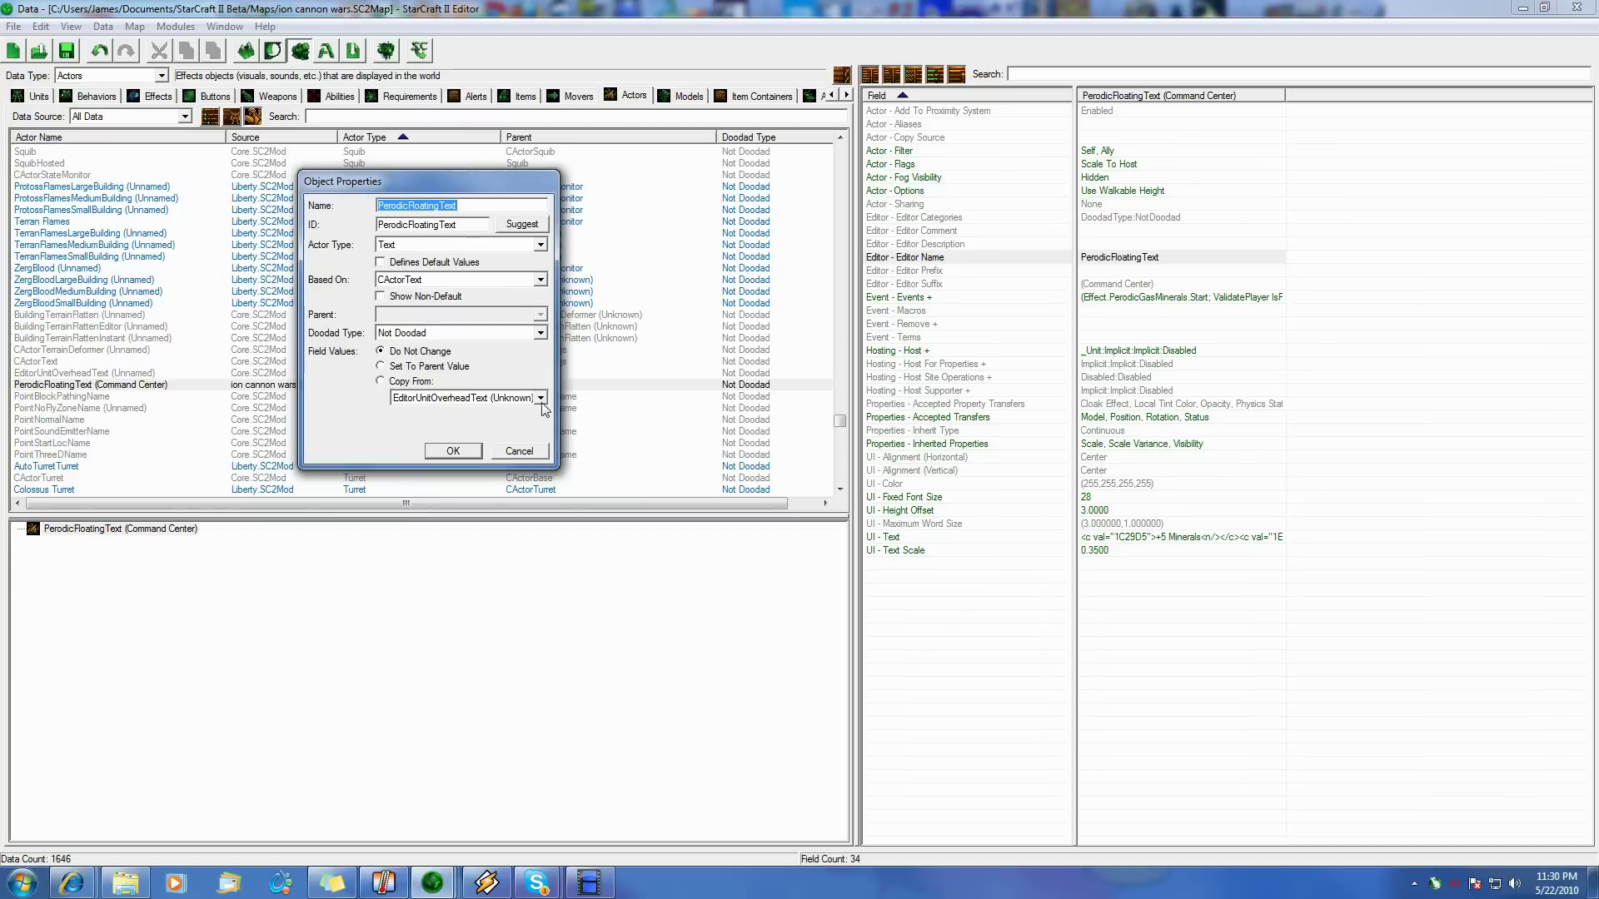
pyautogui.click(516, 451)
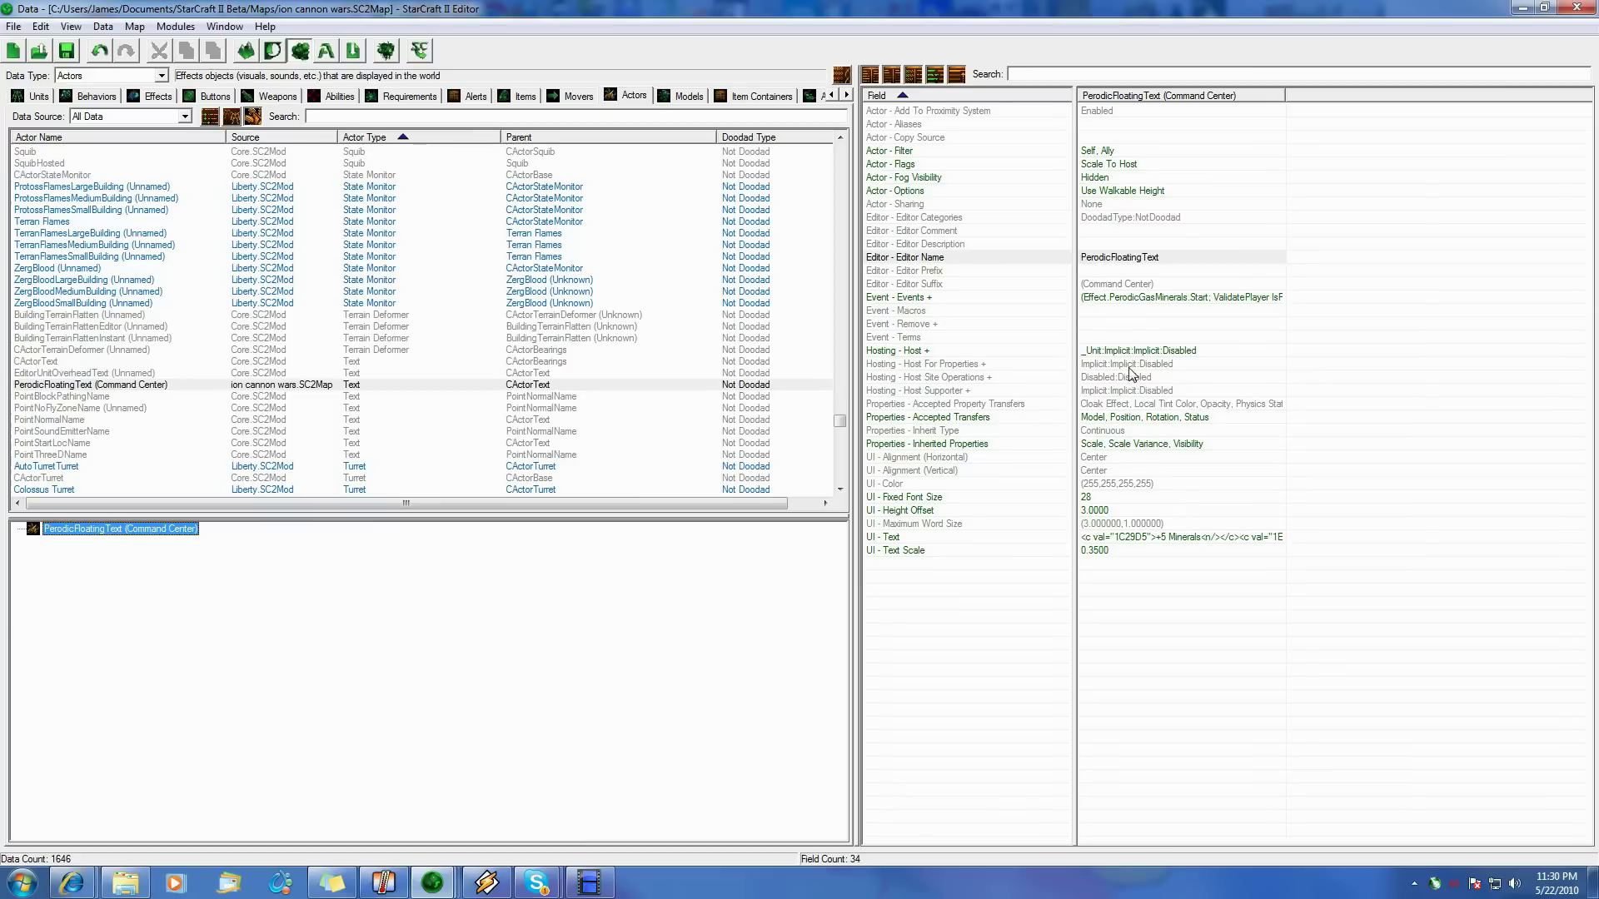
pyautogui.doubleClick(1097, 352)
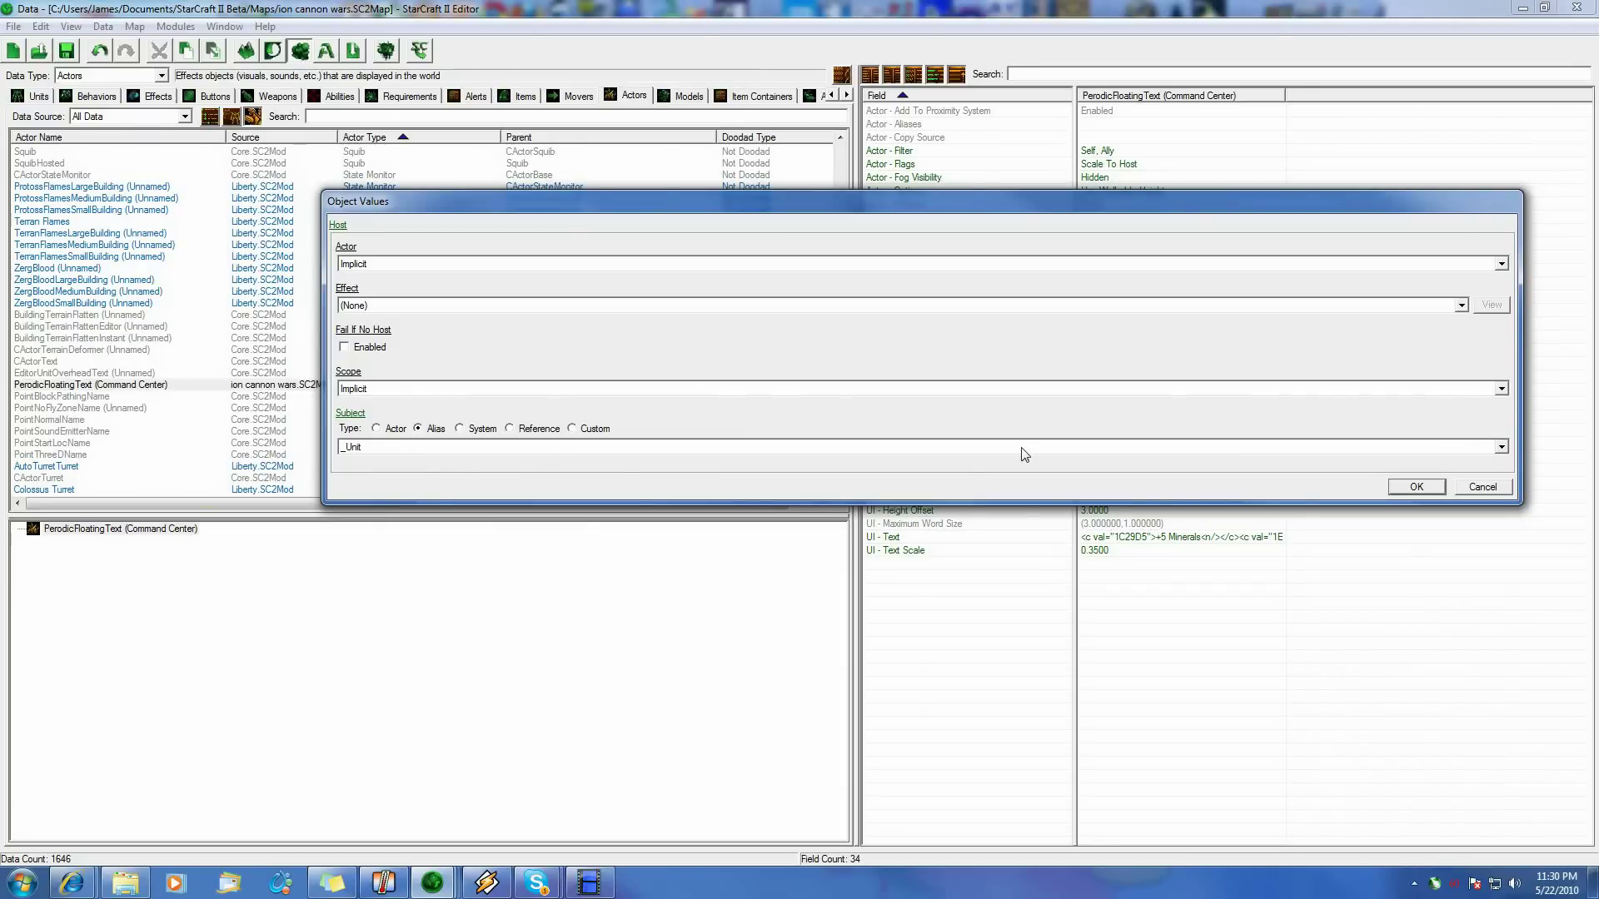
pyautogui.click(1478, 487)
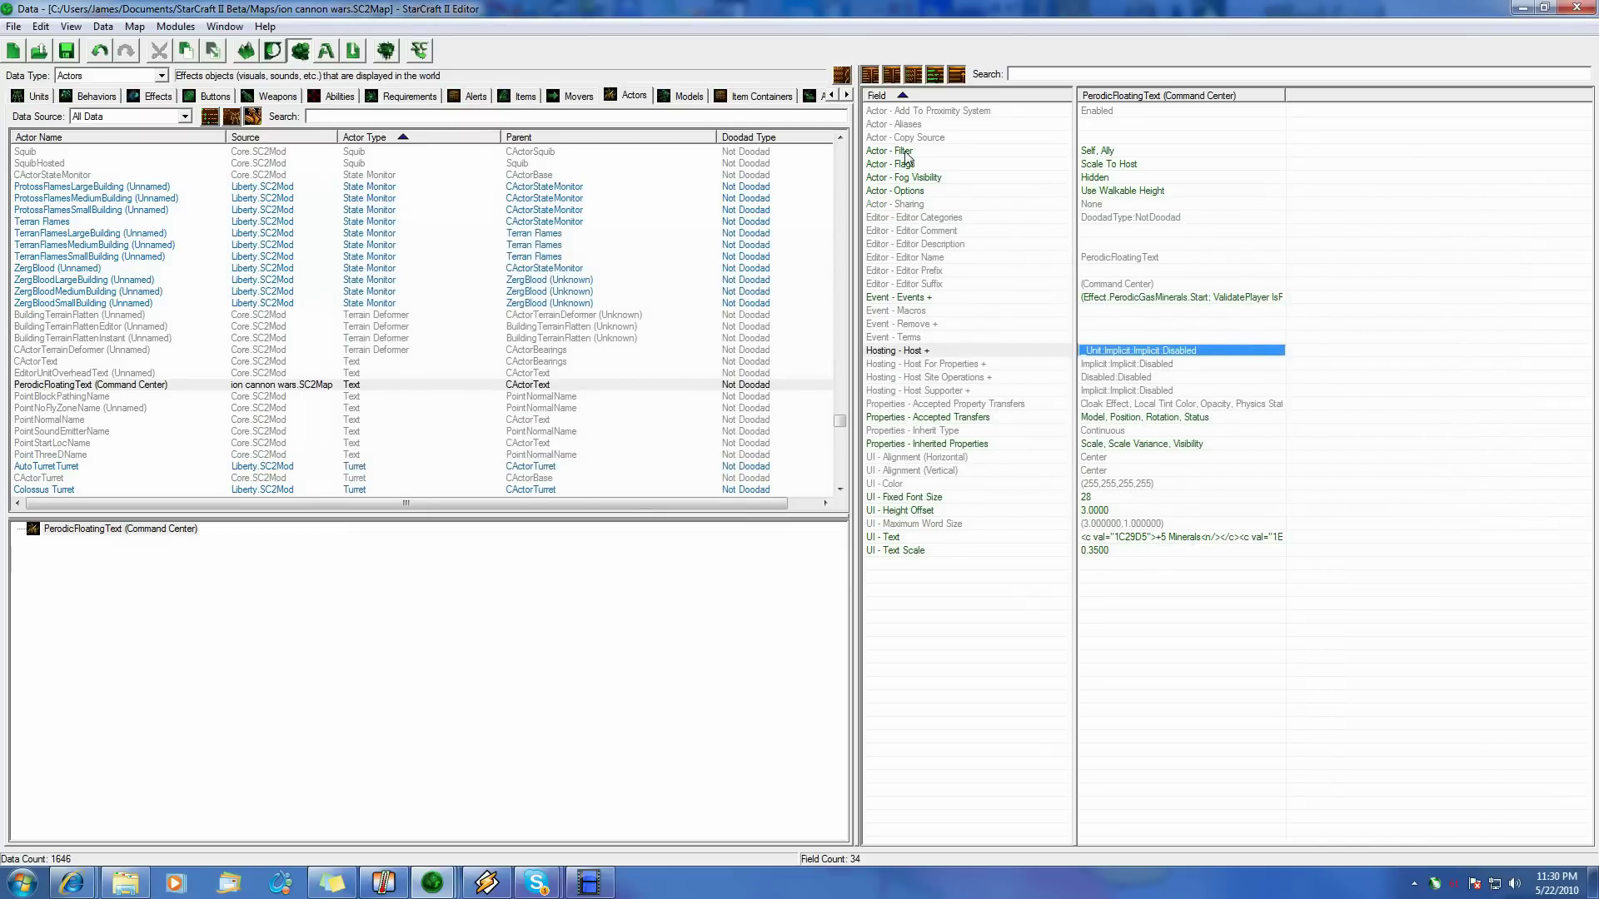
pyautogui.click(1113, 153)
pyautogui.doubleClick(1113, 152)
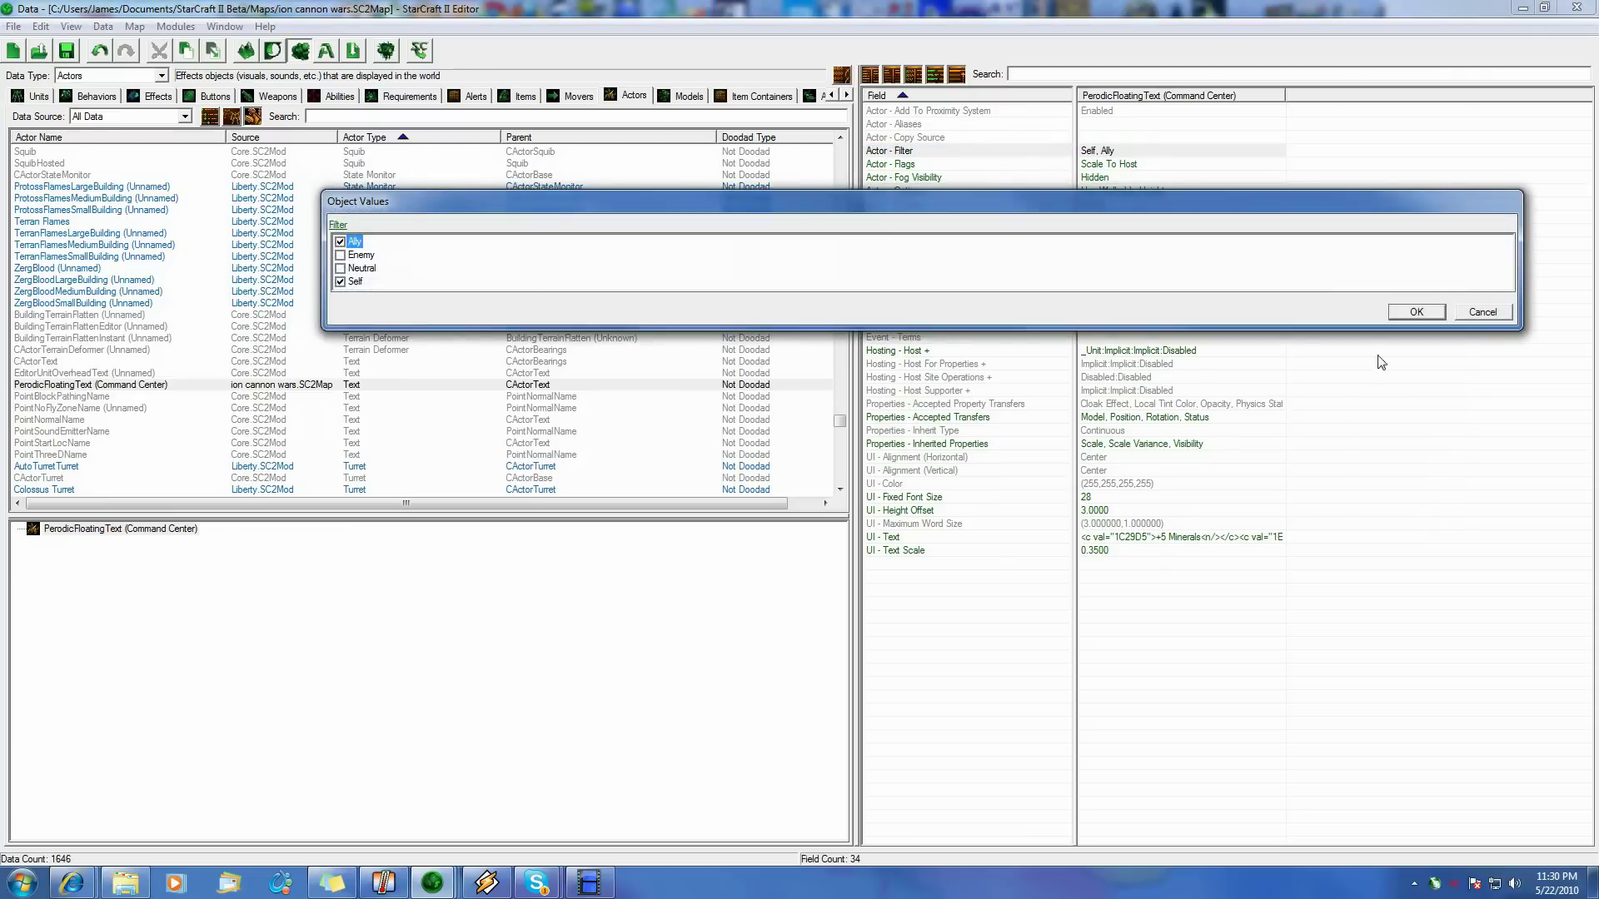
pyautogui.click(1507, 314)
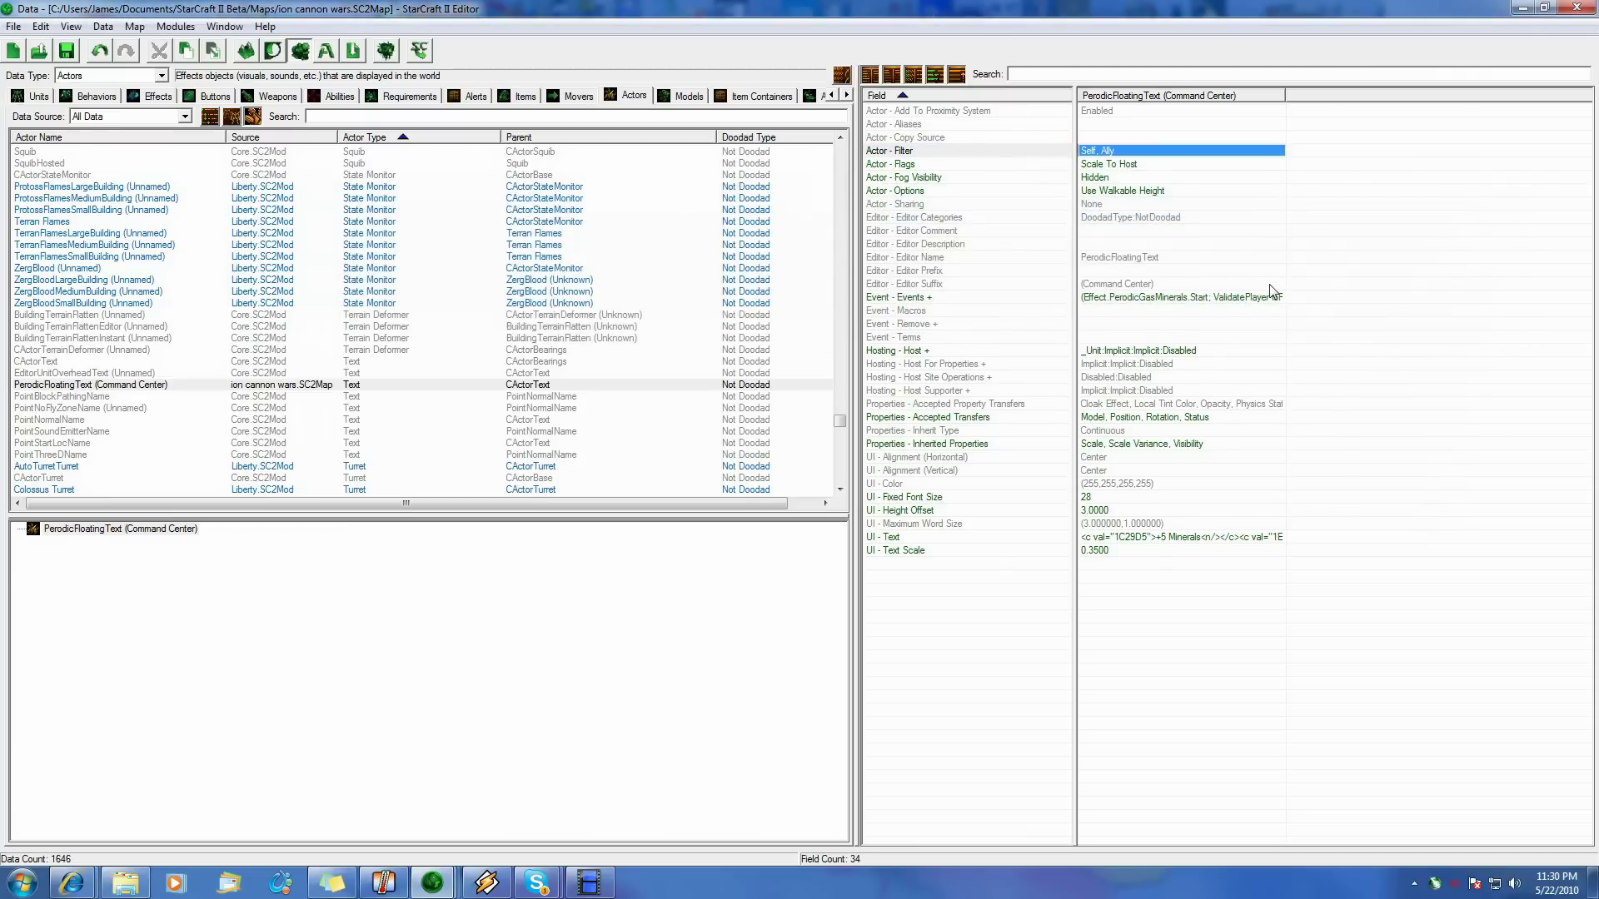
pyautogui.click(1108, 165)
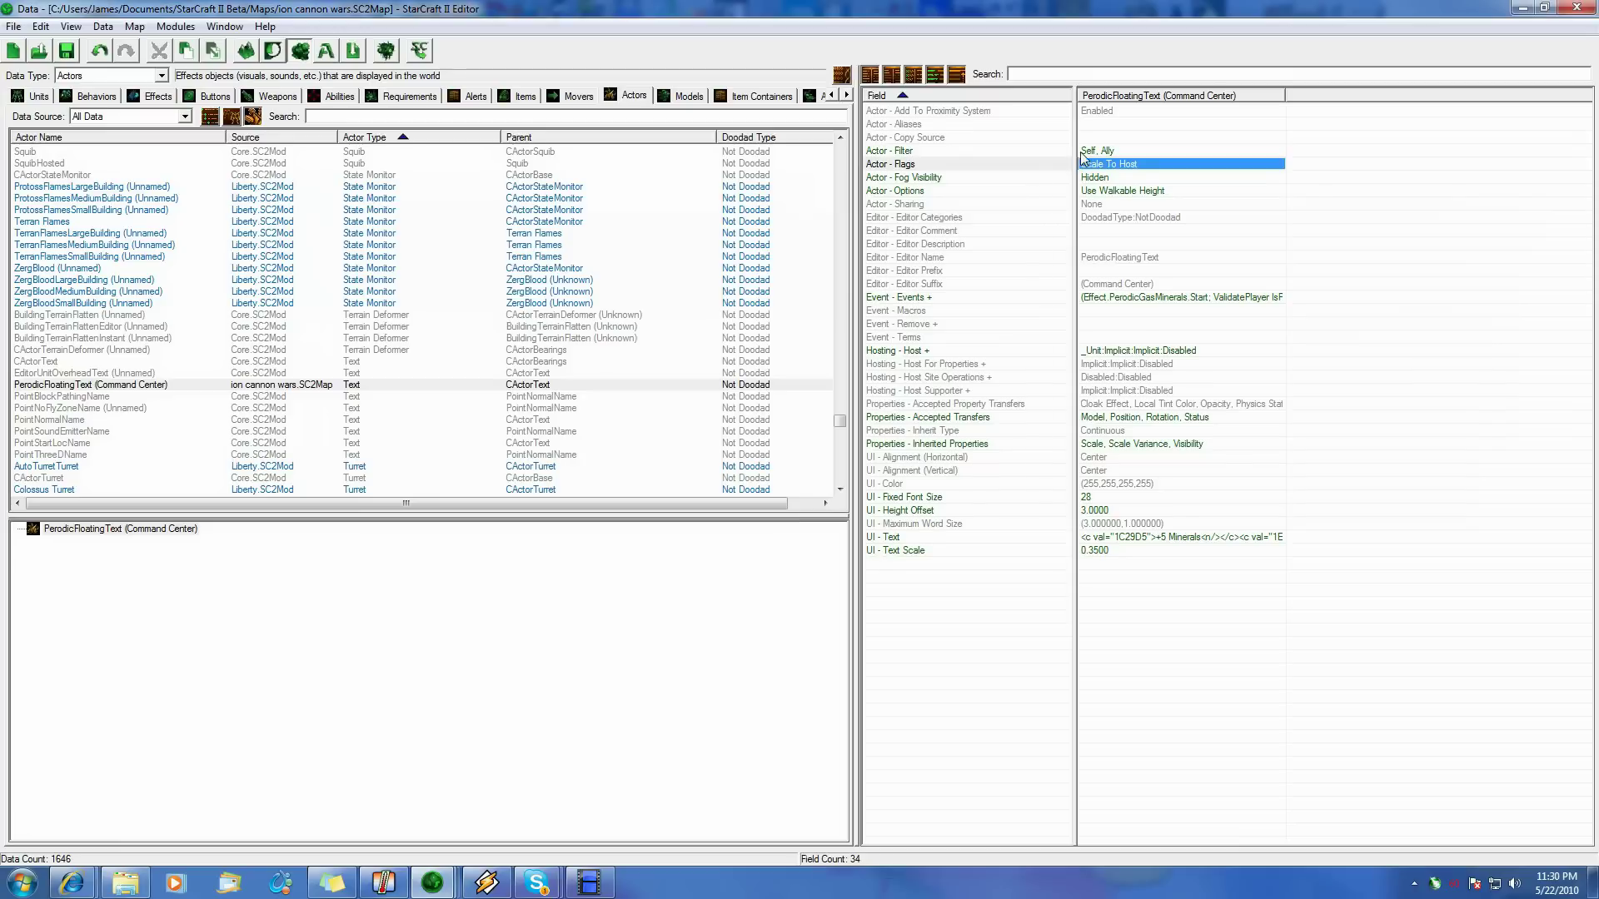
pyautogui.click(1085, 152)
pyautogui.click(1132, 164)
pyautogui.click(1116, 177)
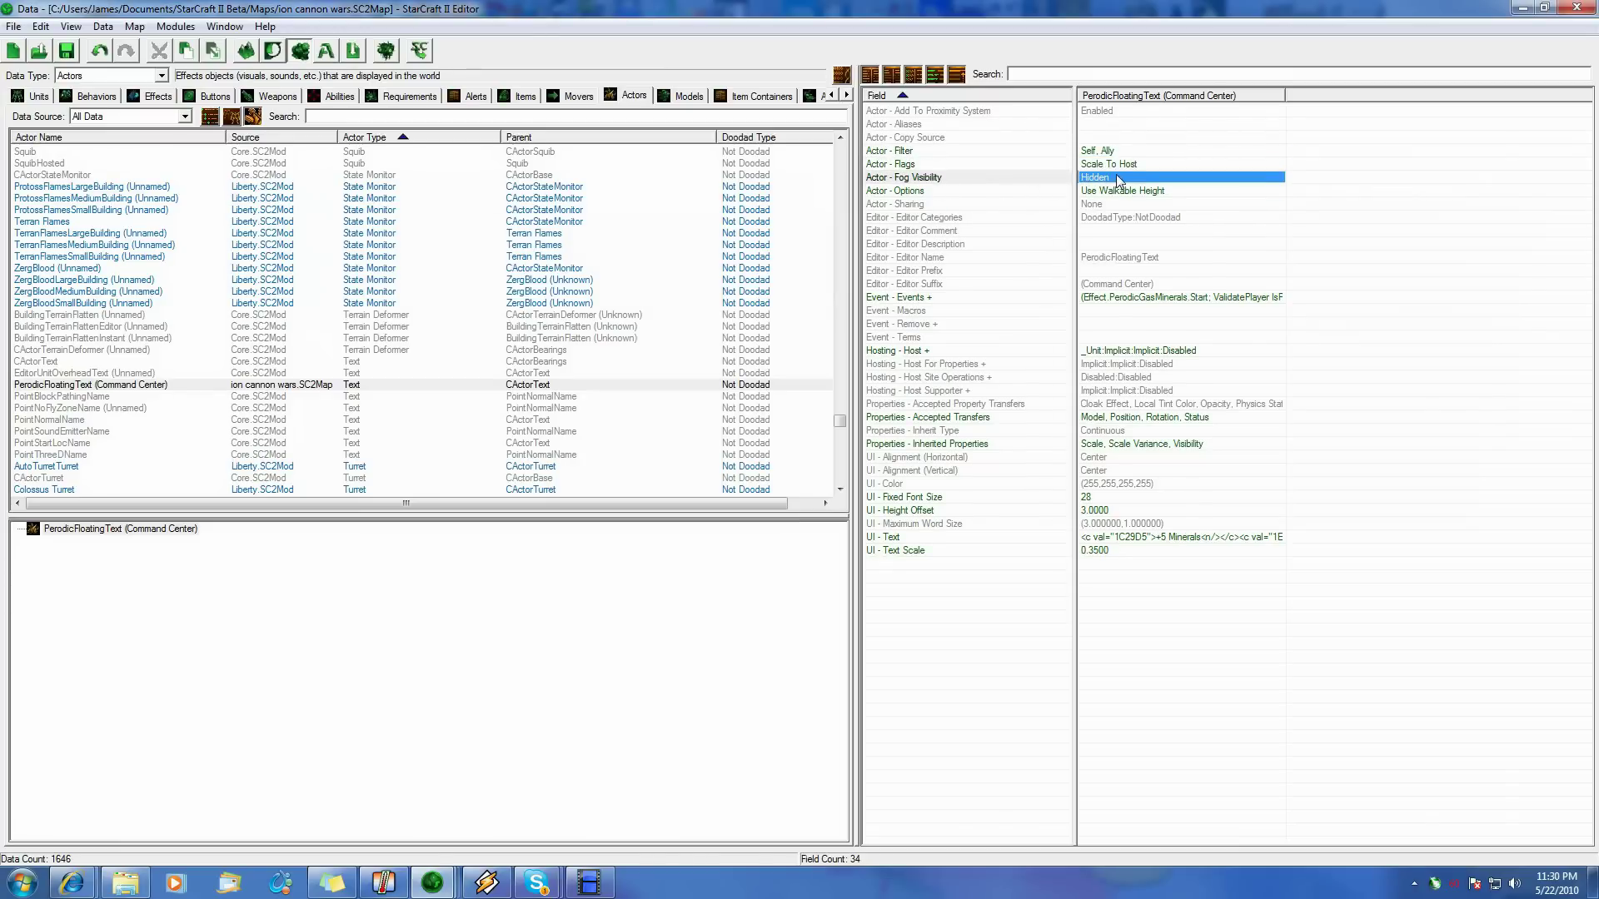
pyautogui.doubleClick(1116, 178)
pyautogui.click(1489, 275)
pyautogui.doubleClick(1145, 192)
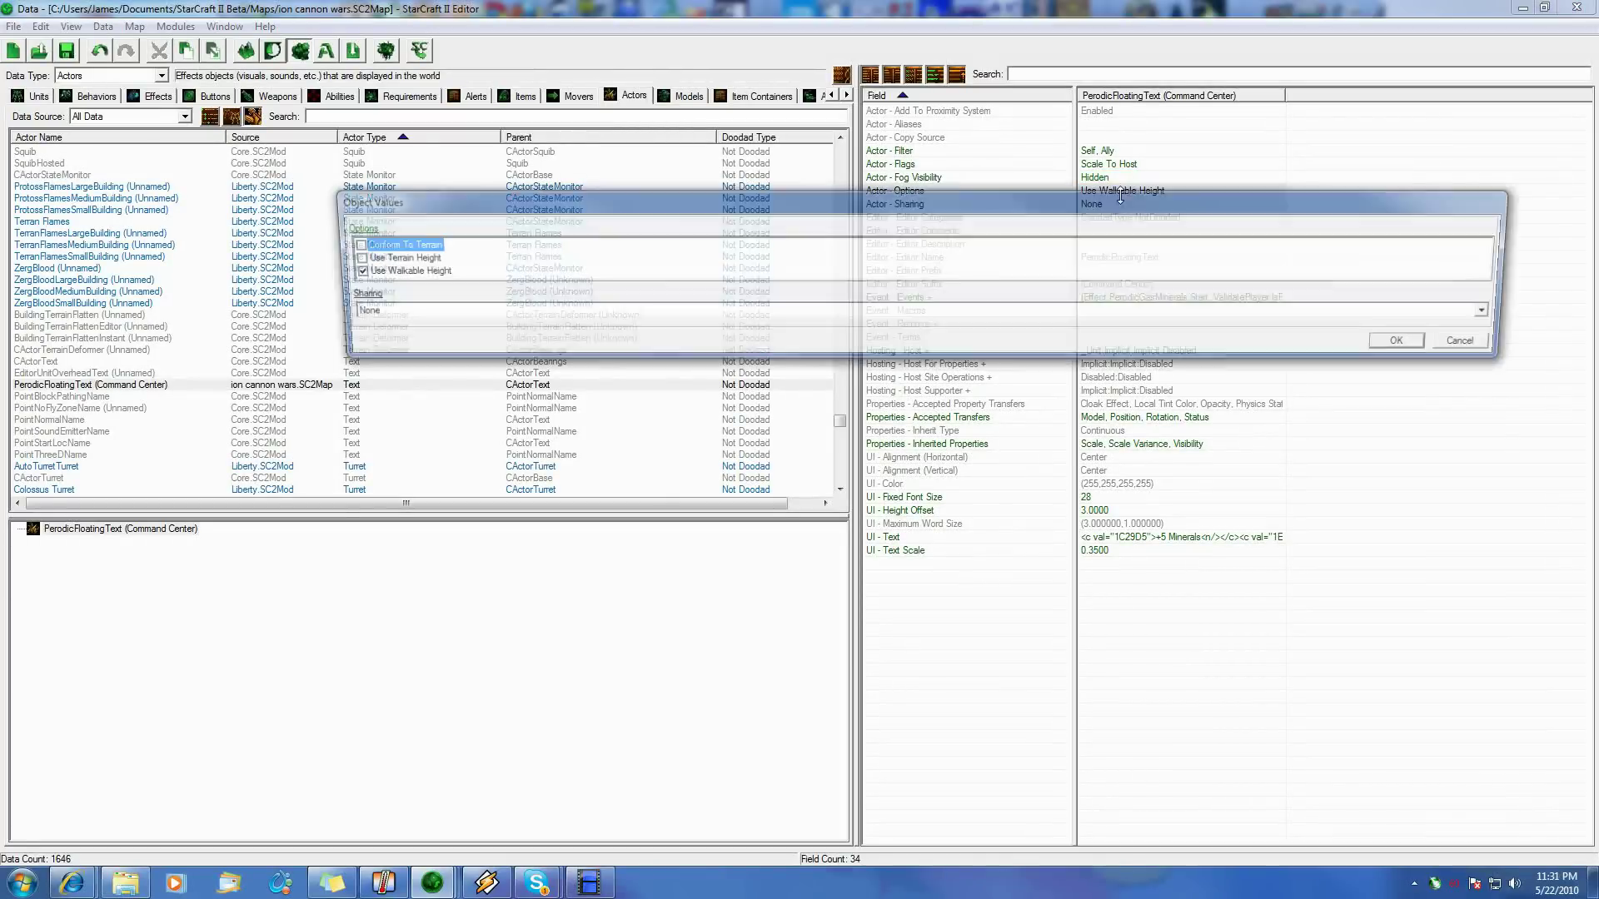
pyautogui.click(1483, 344)
pyautogui.click(1166, 405)
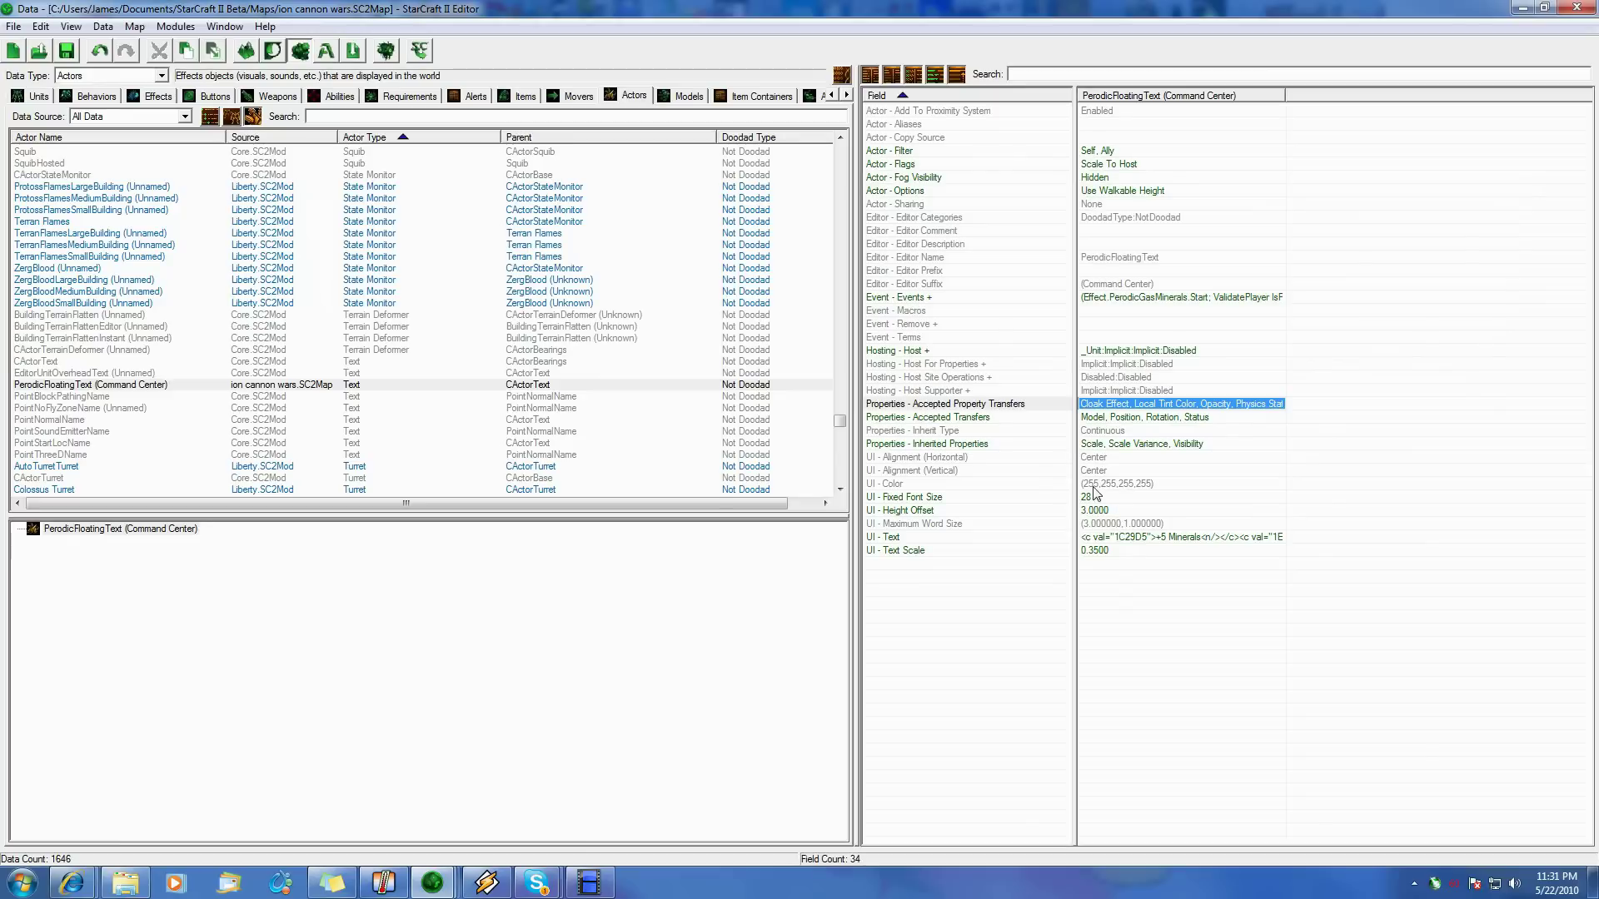
pyautogui.click(1132, 458)
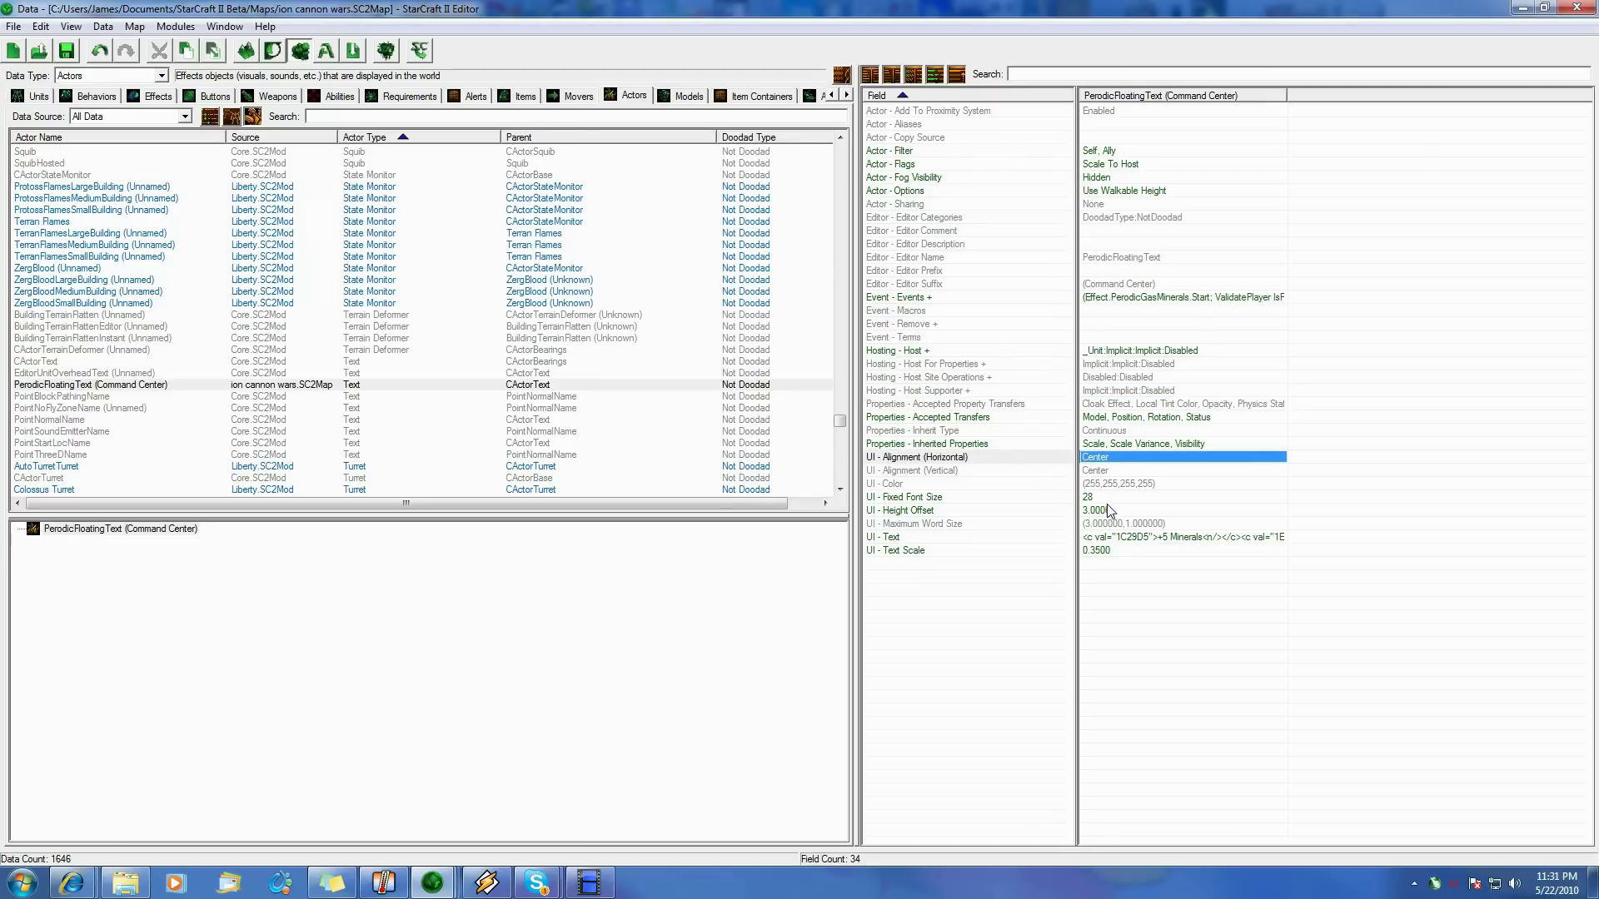
pyautogui.click(1104, 498)
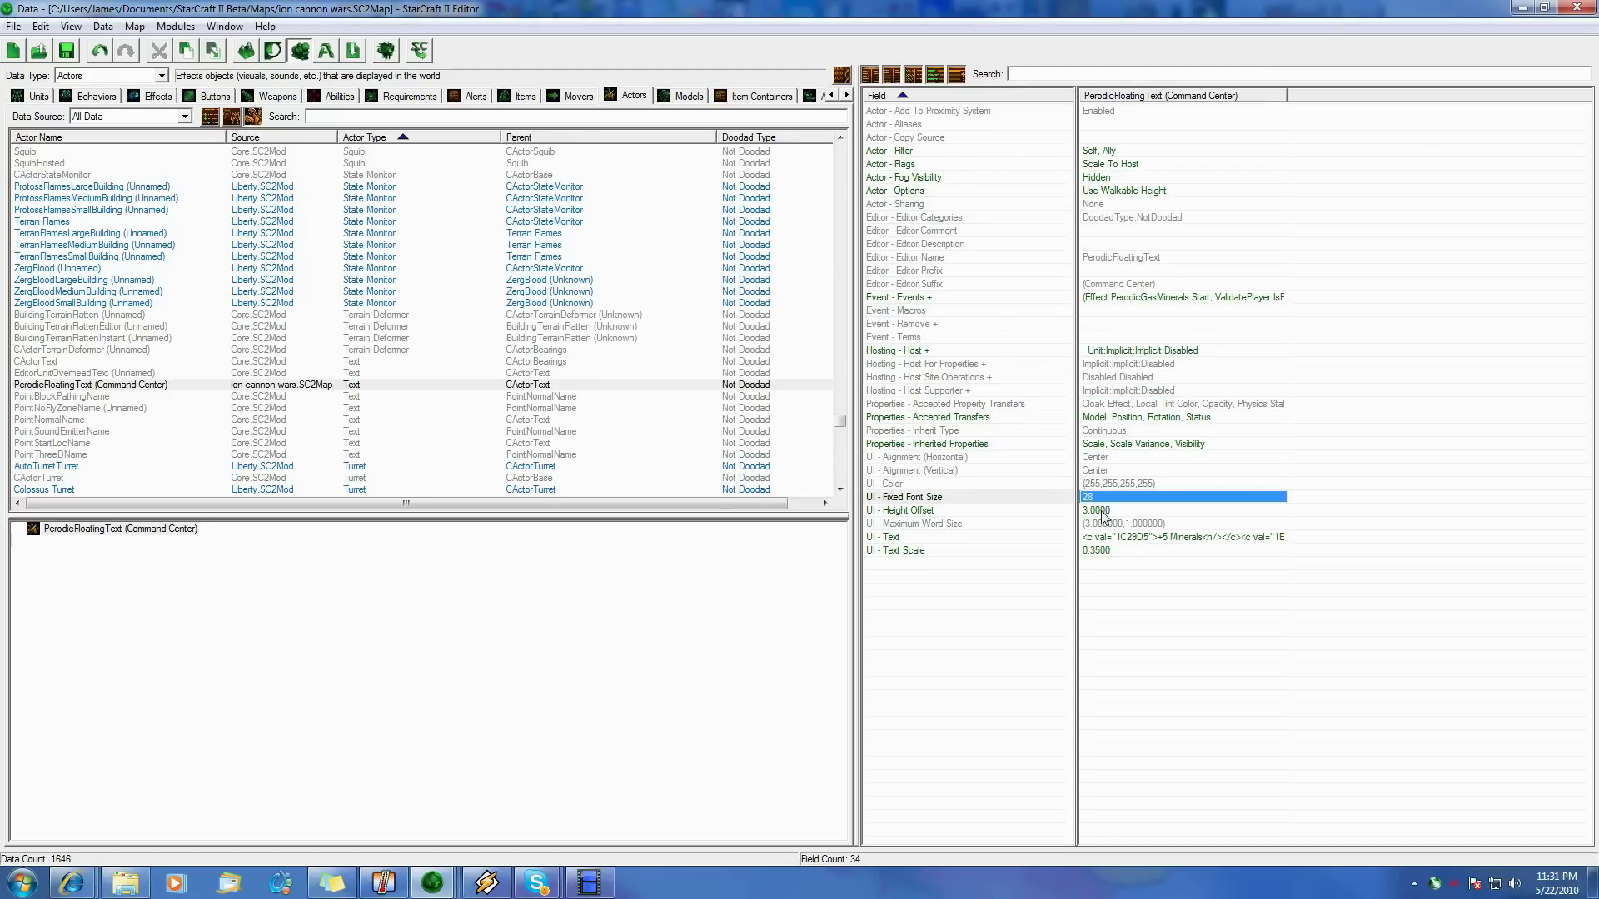
pyautogui.click(1102, 511)
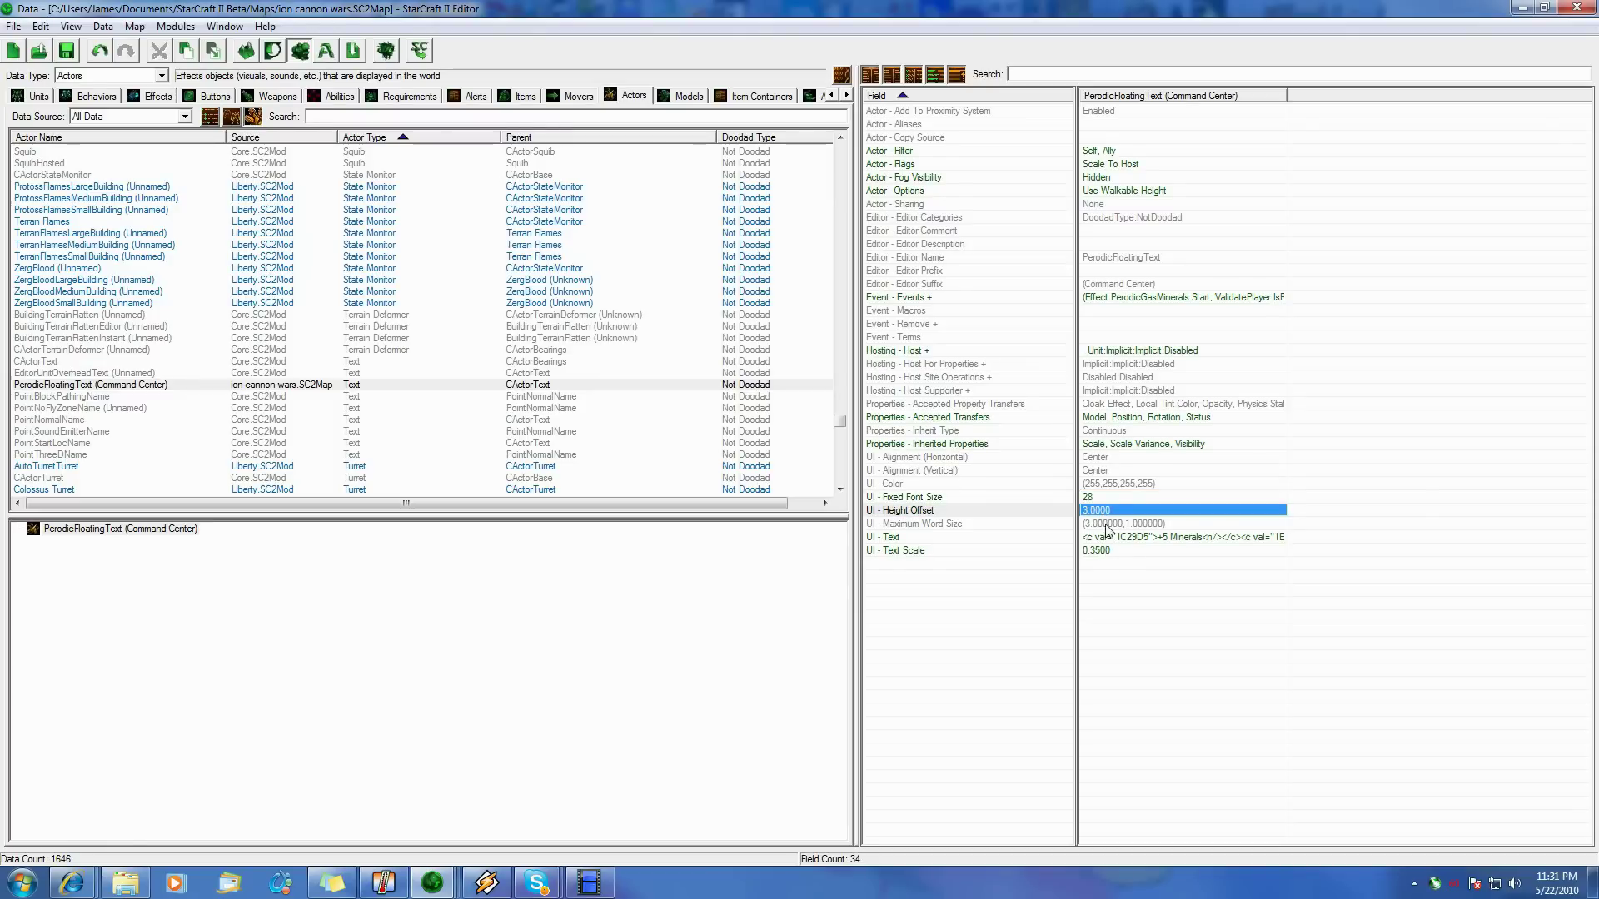
pyautogui.click(1103, 523)
pyautogui.doubleClick(1103, 539)
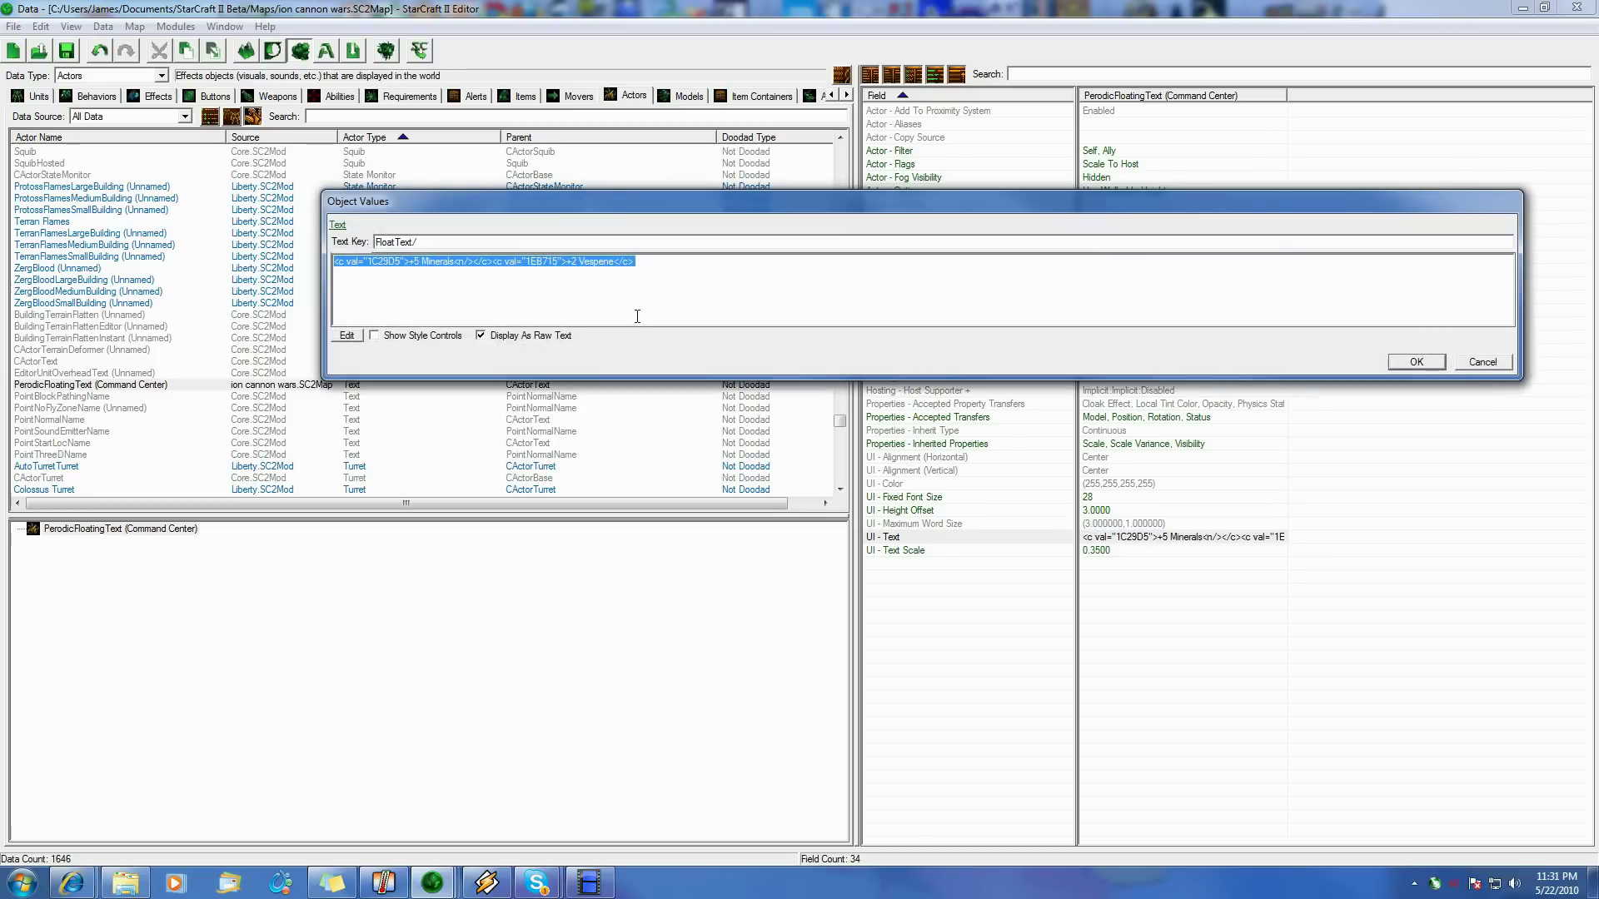
pyautogui.click(500, 337)
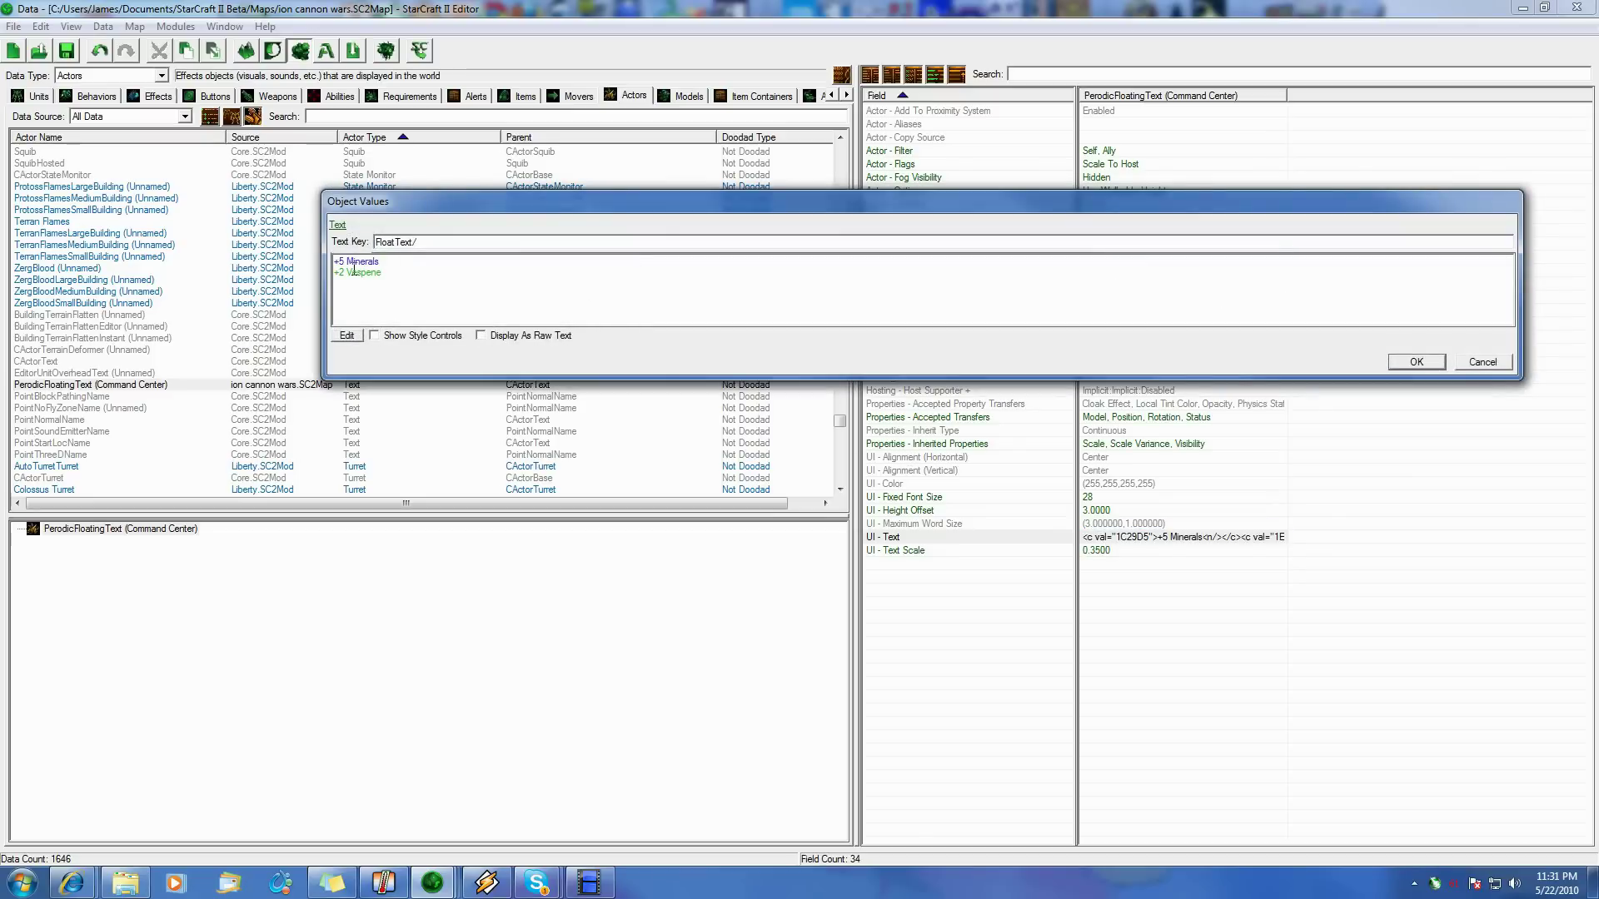
pyautogui.click(1482, 362)
pyautogui.click(1104, 551)
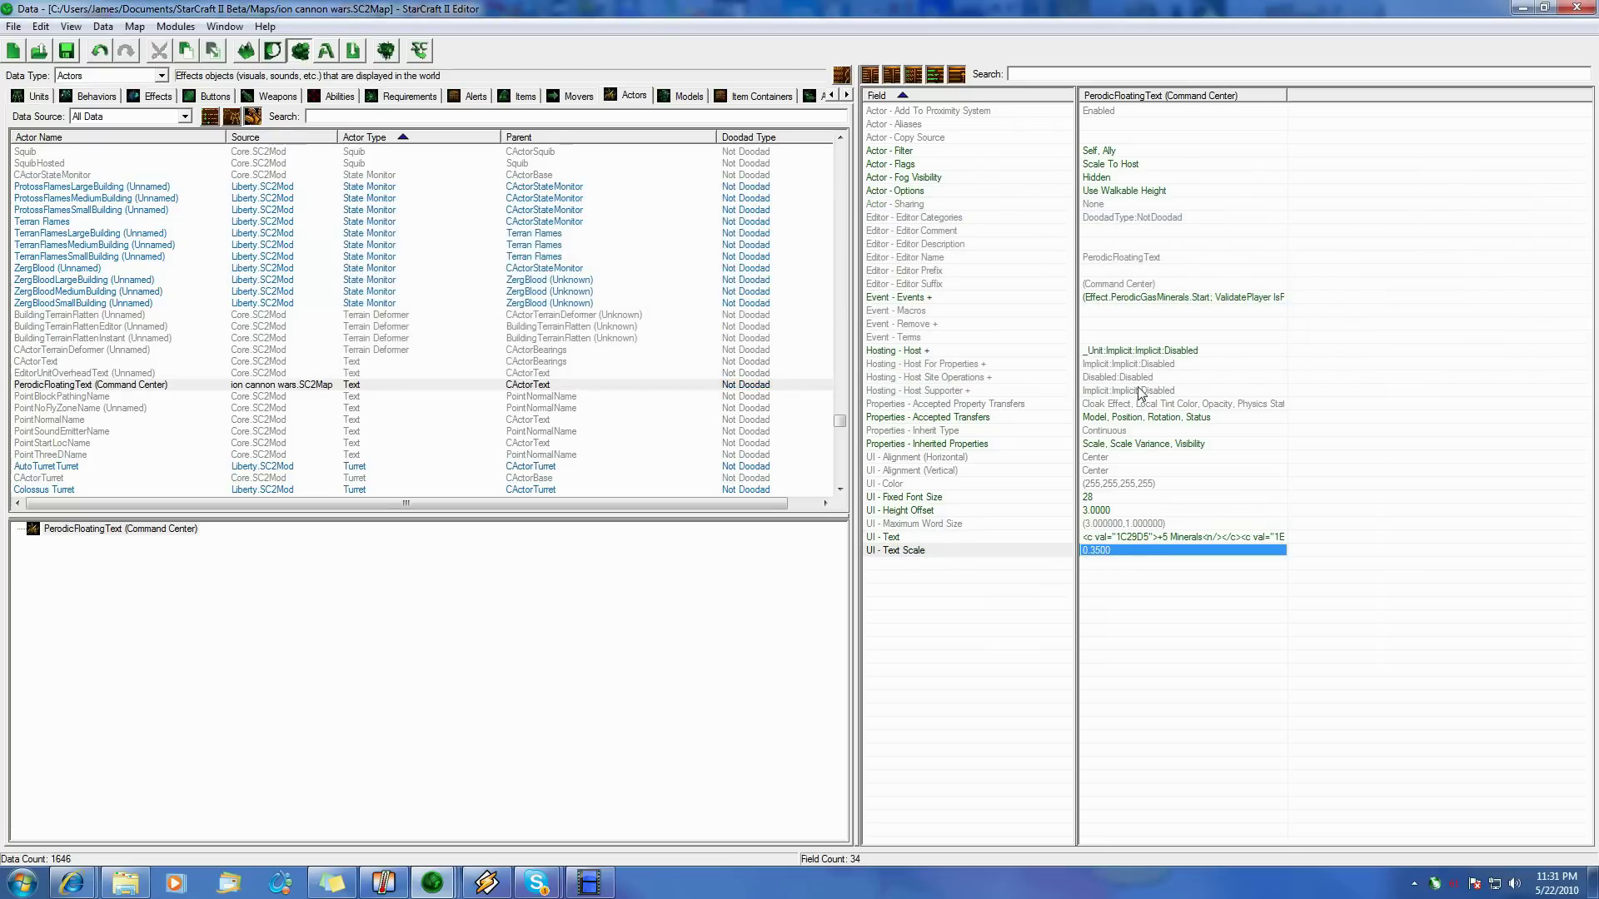
pyautogui.doubleClick(1102, 445)
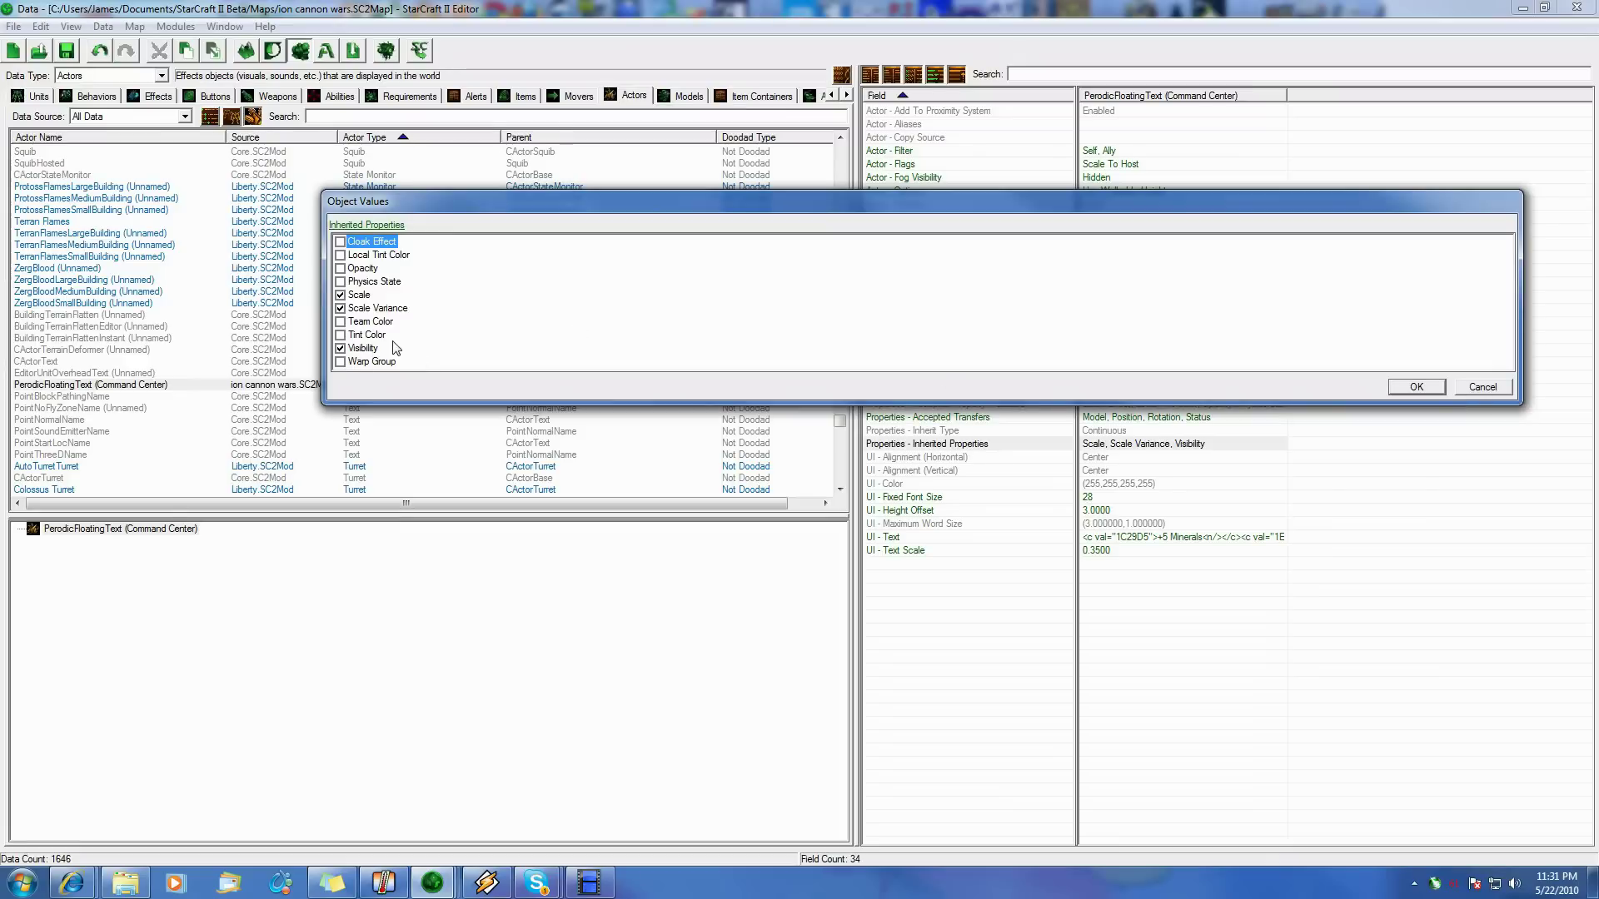
pyautogui.click(1476, 387)
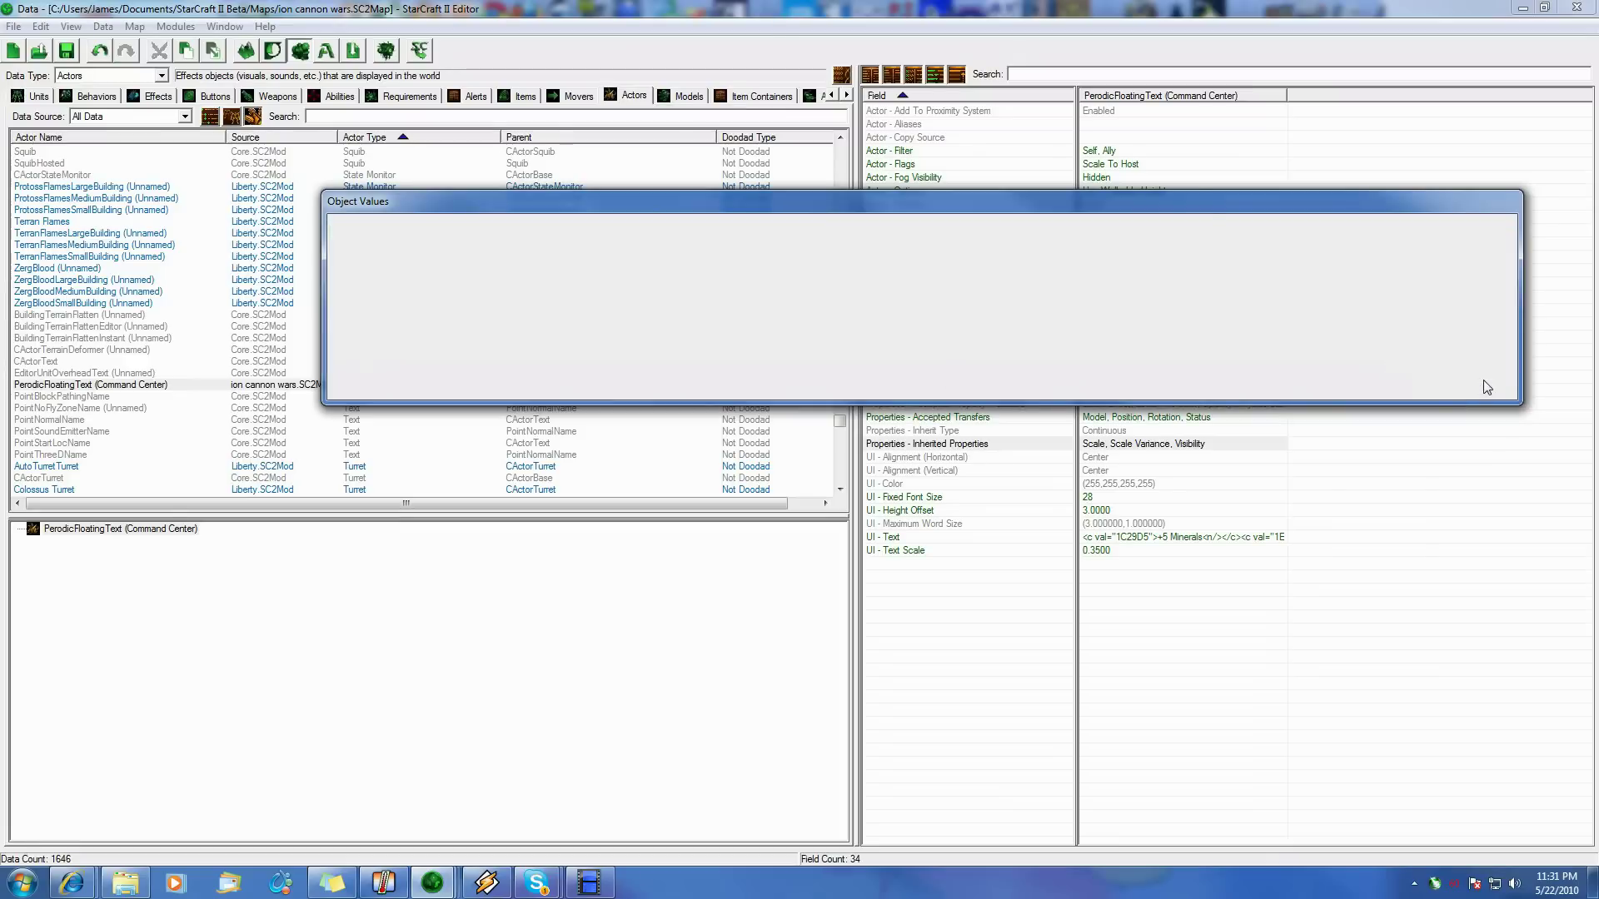
pyautogui.doubleClick(1157, 420)
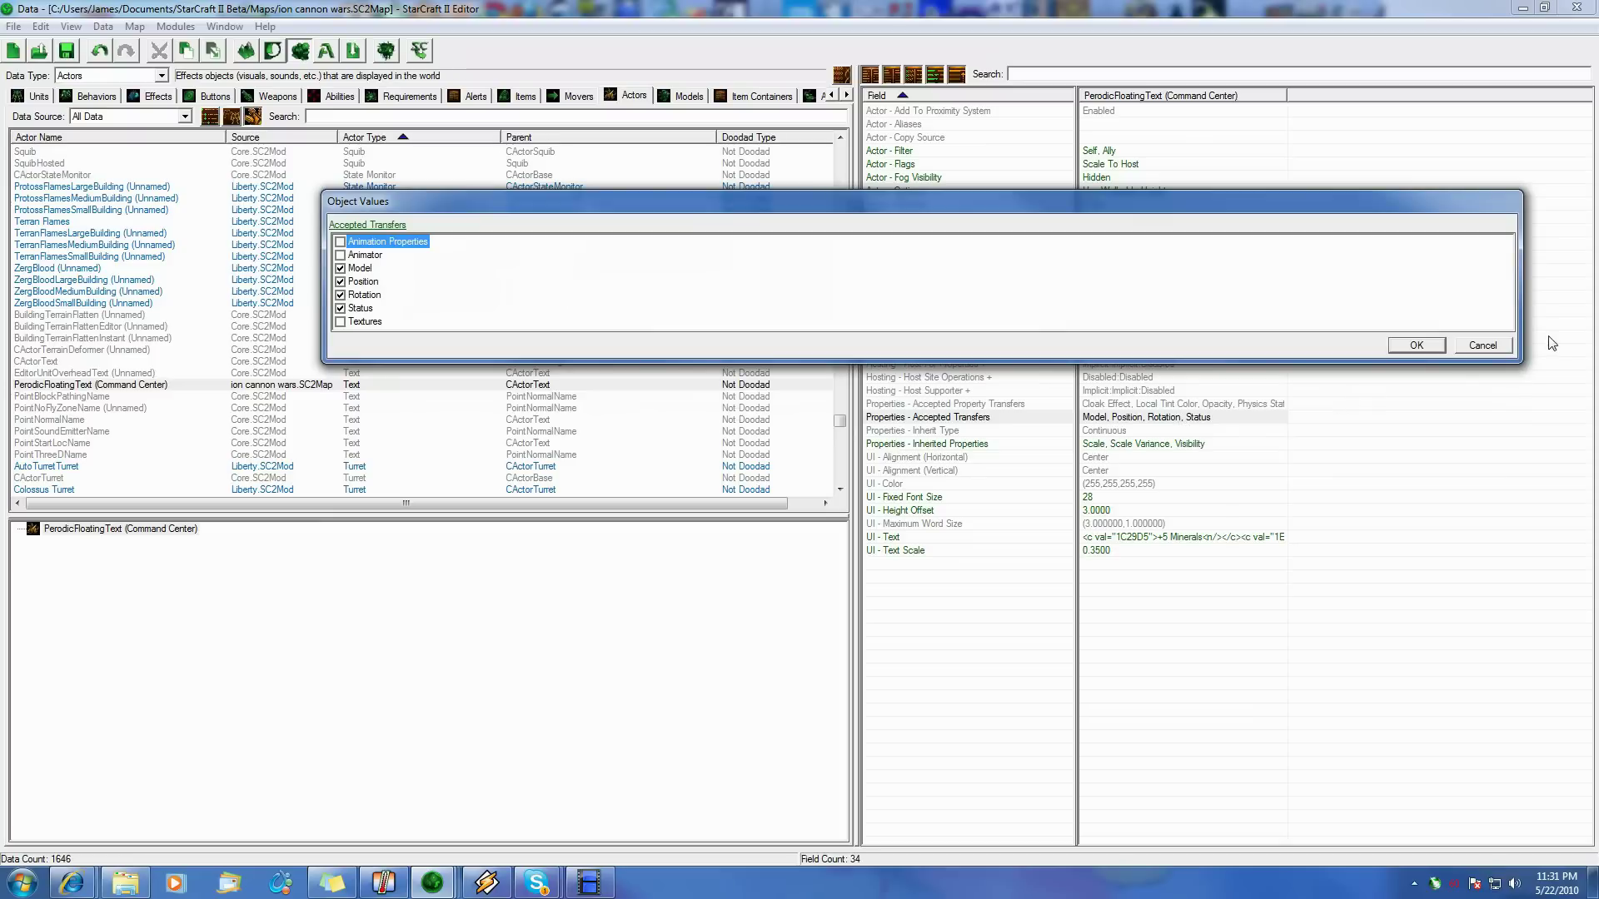
pyautogui.click(1482, 345)
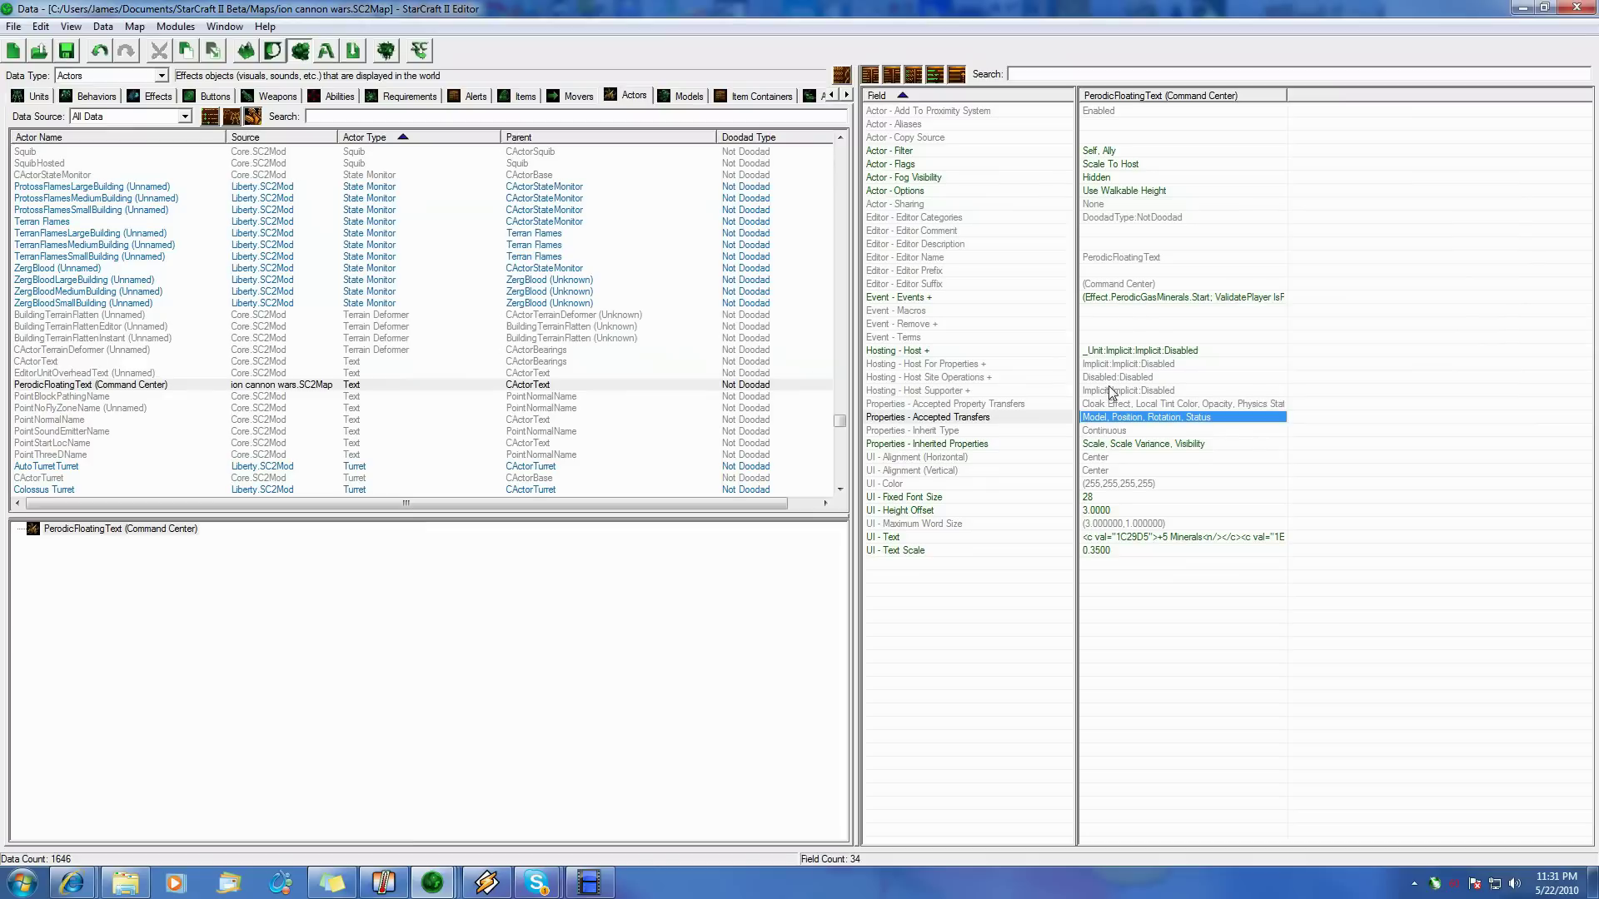
pyautogui.doubleClick(1120, 302)
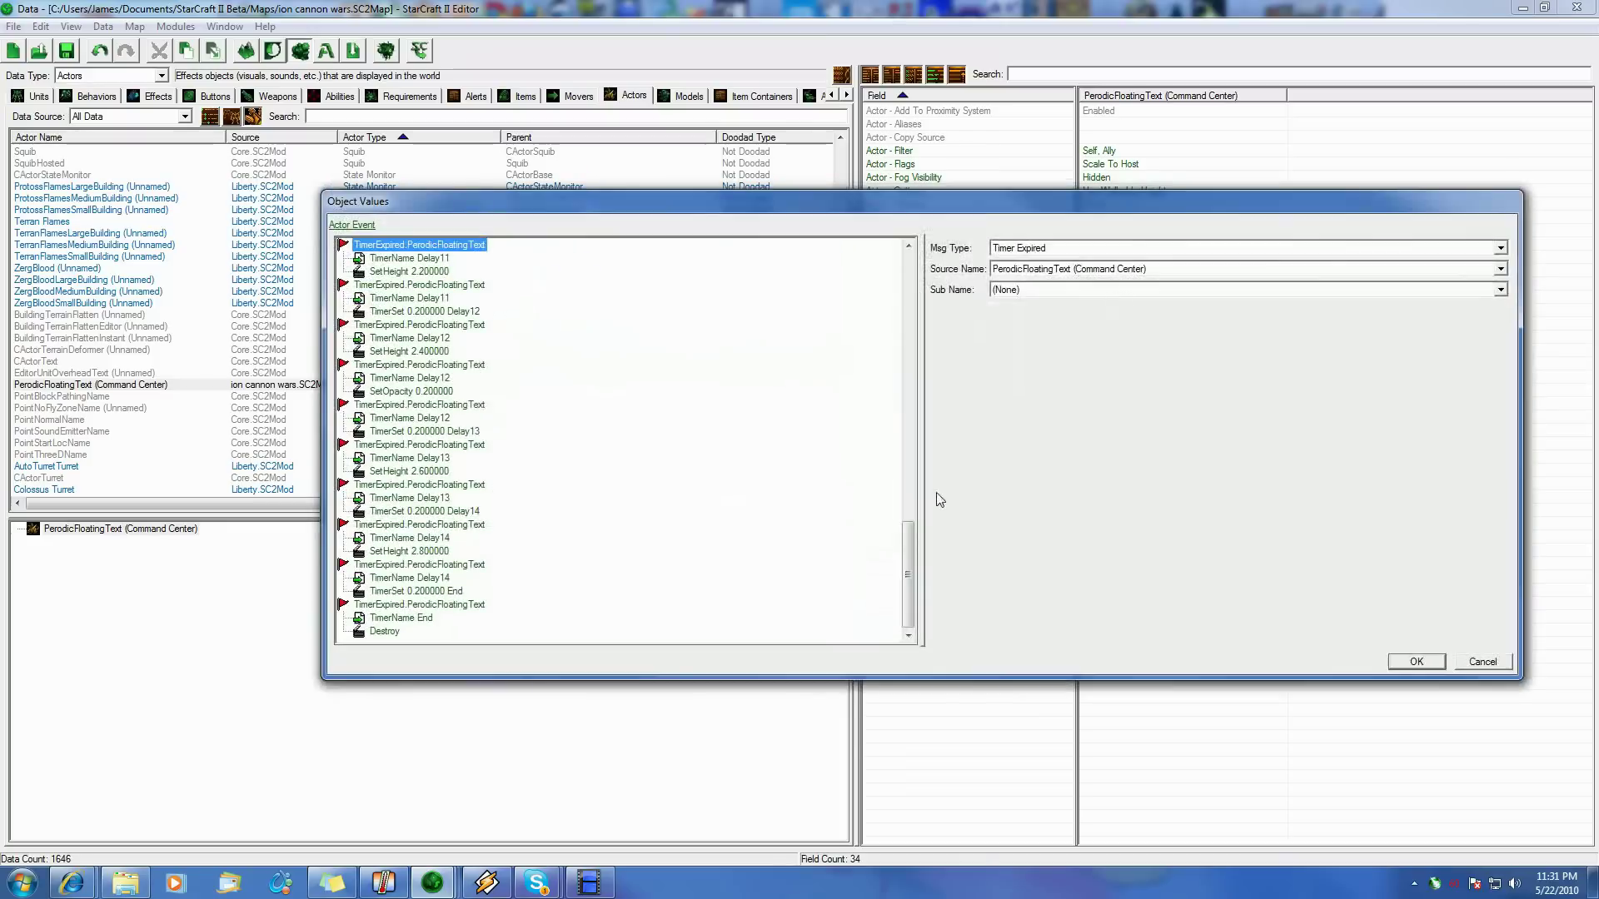
pyautogui.click(908, 359)
pyautogui.click(909, 359)
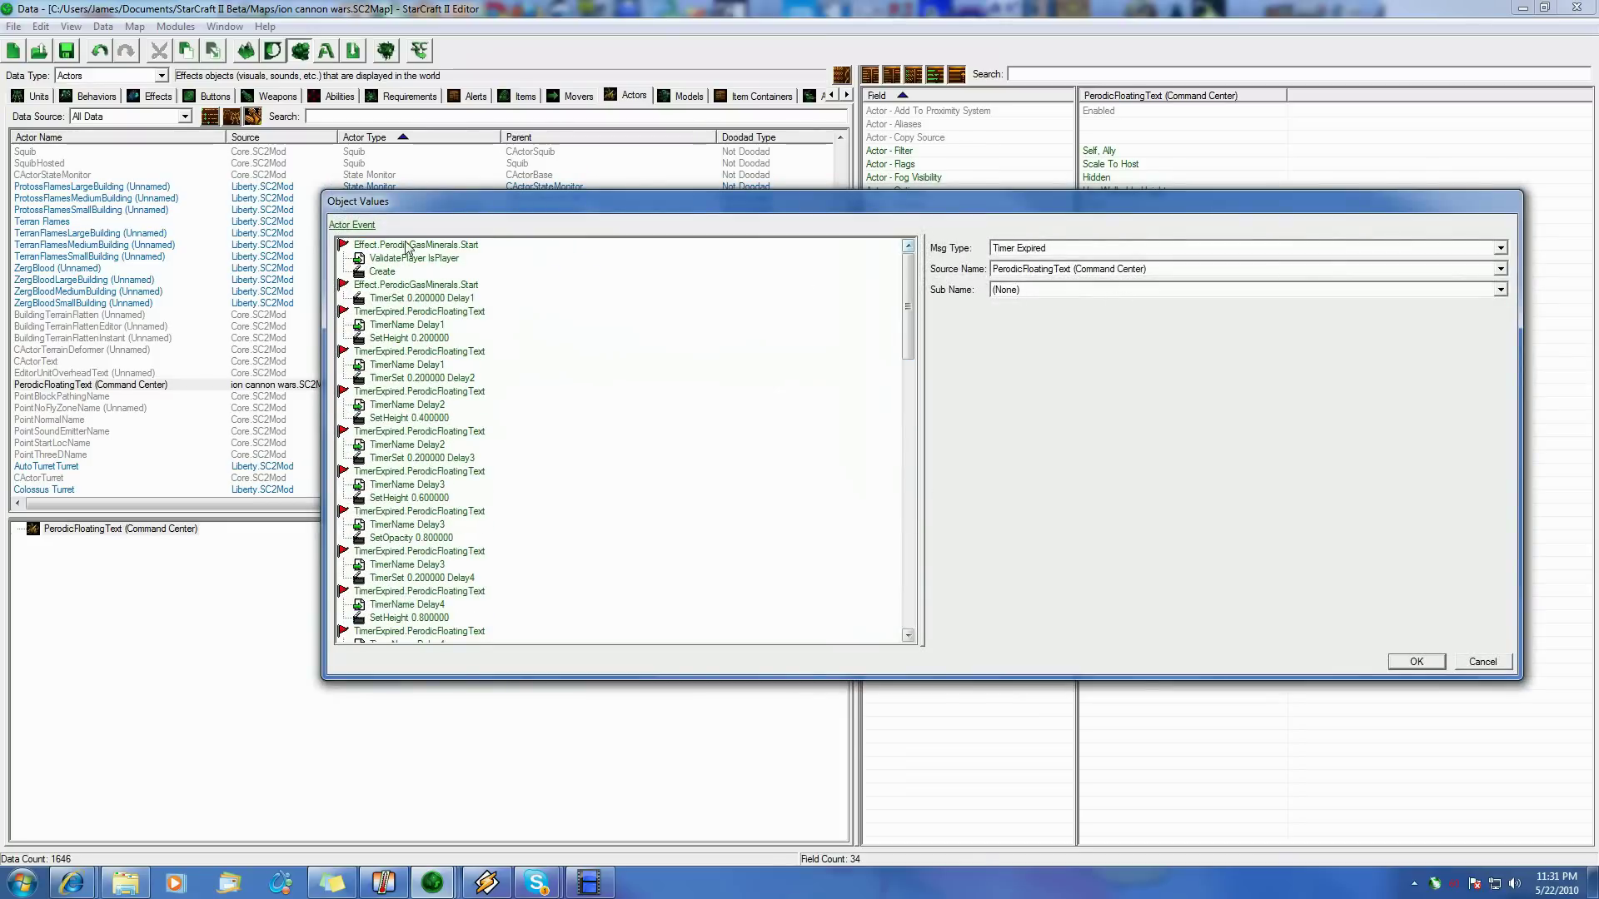
pyautogui.press('Home')
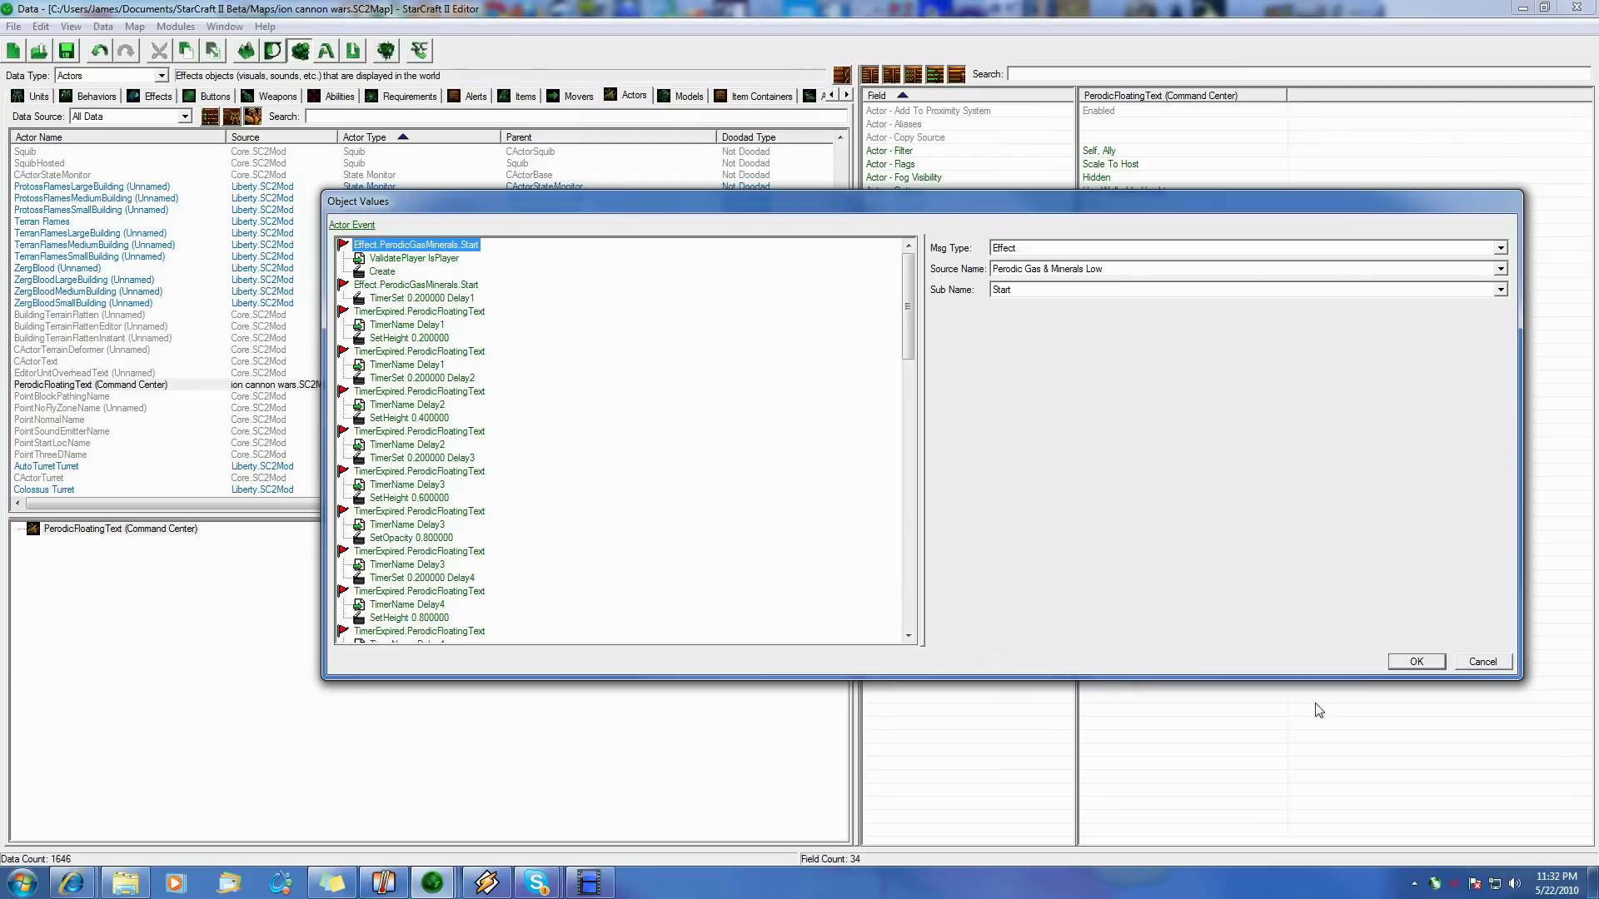
pyautogui.click(1492, 665)
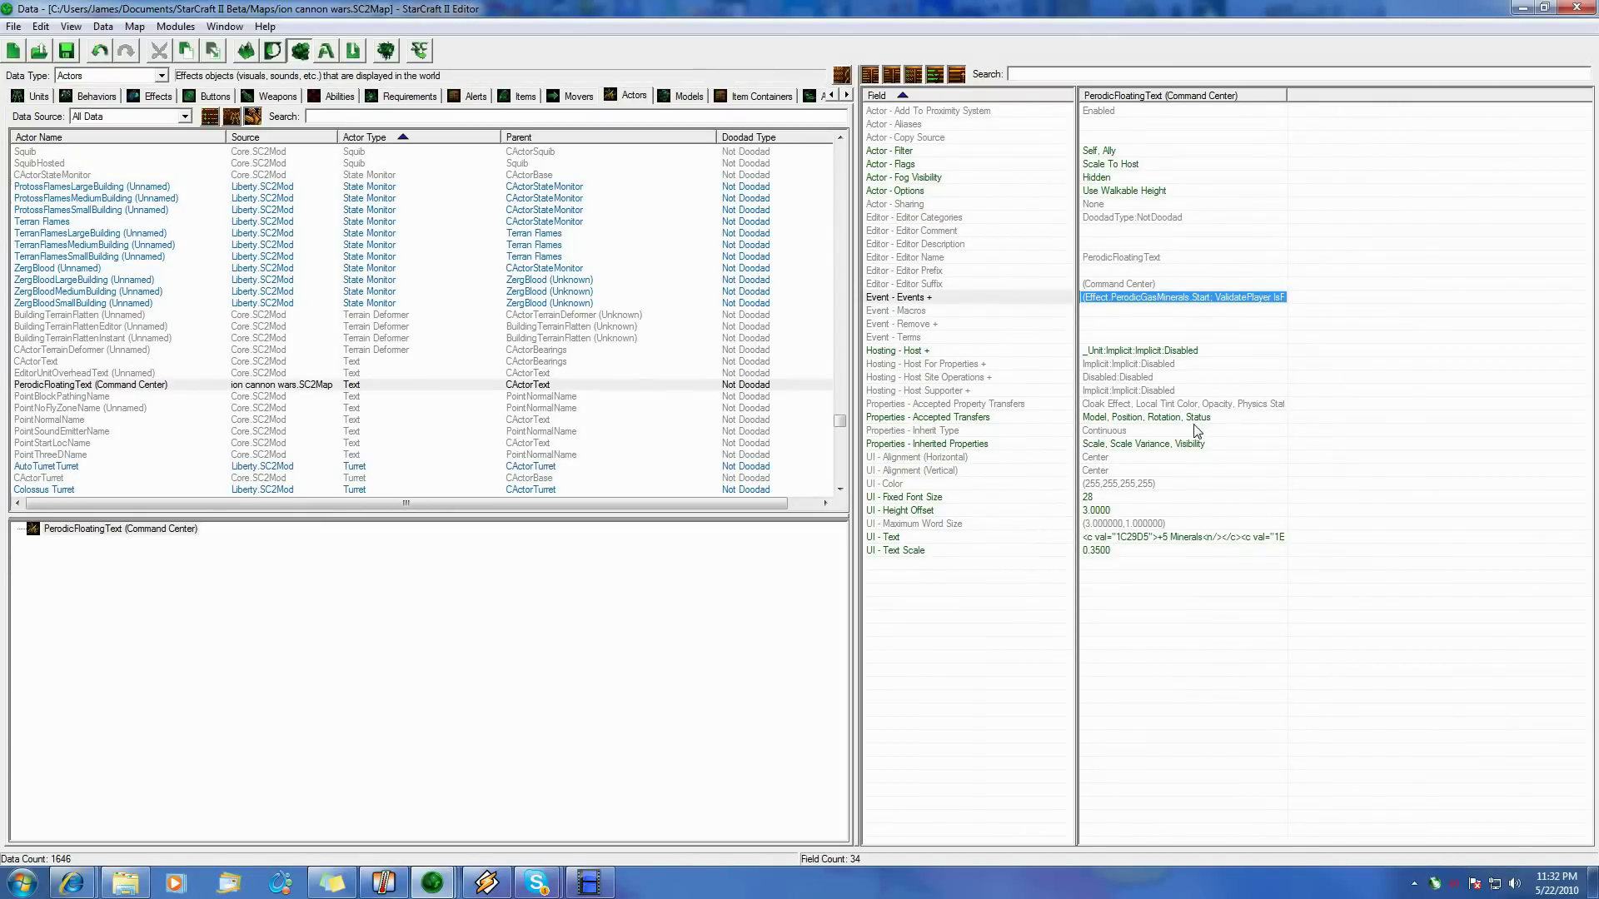
pyautogui.doubleClick(1152, 298)
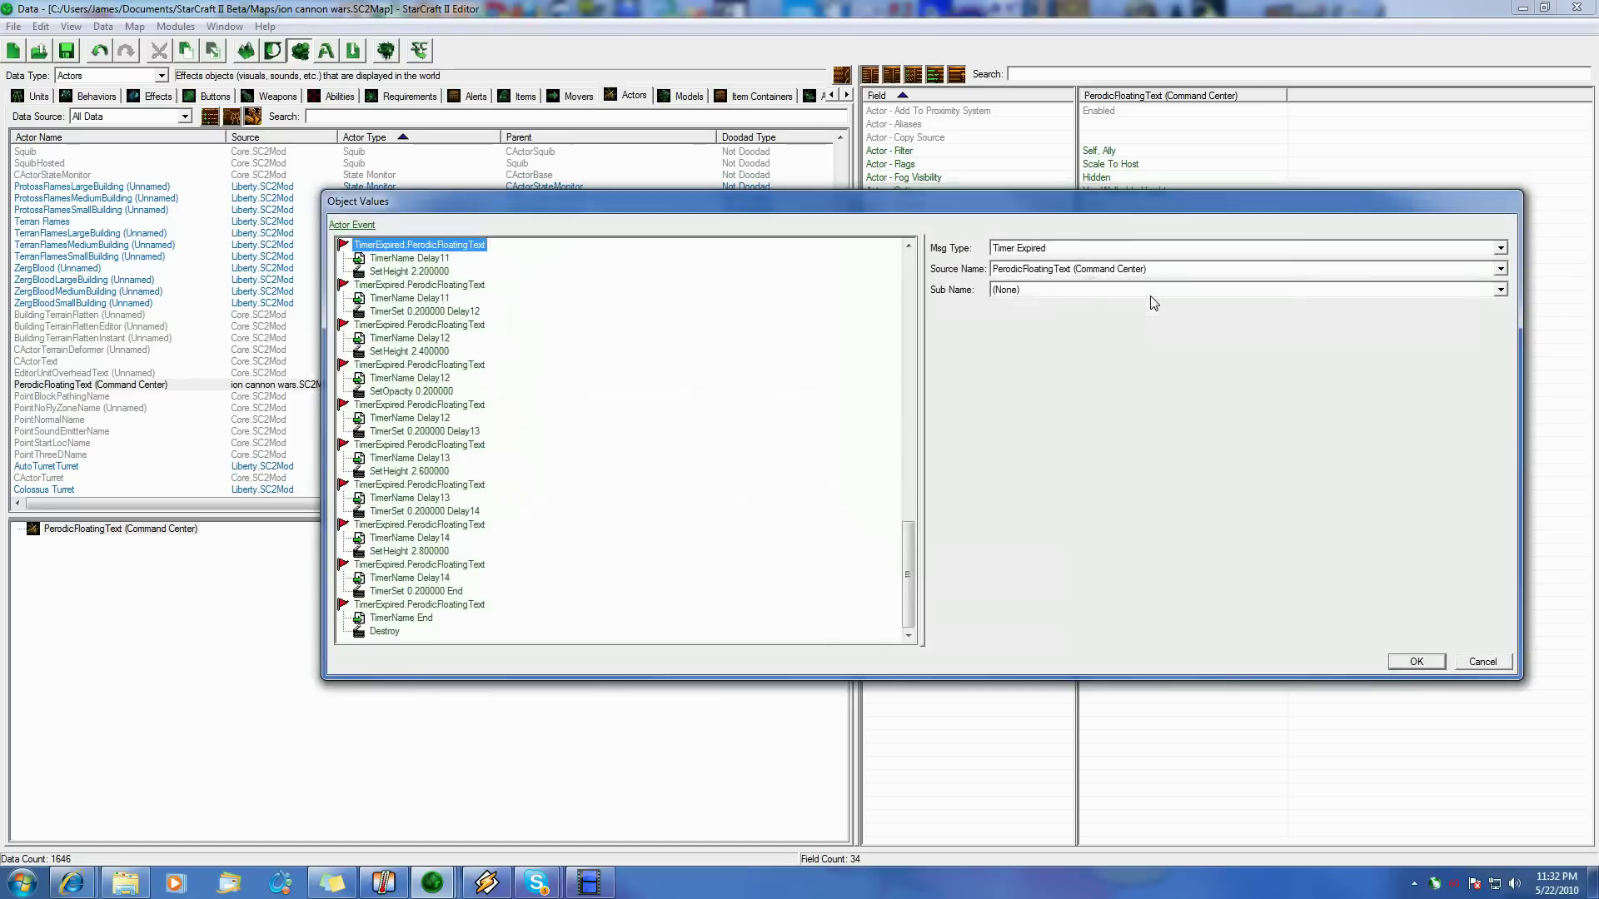
pyautogui.click(914, 275)
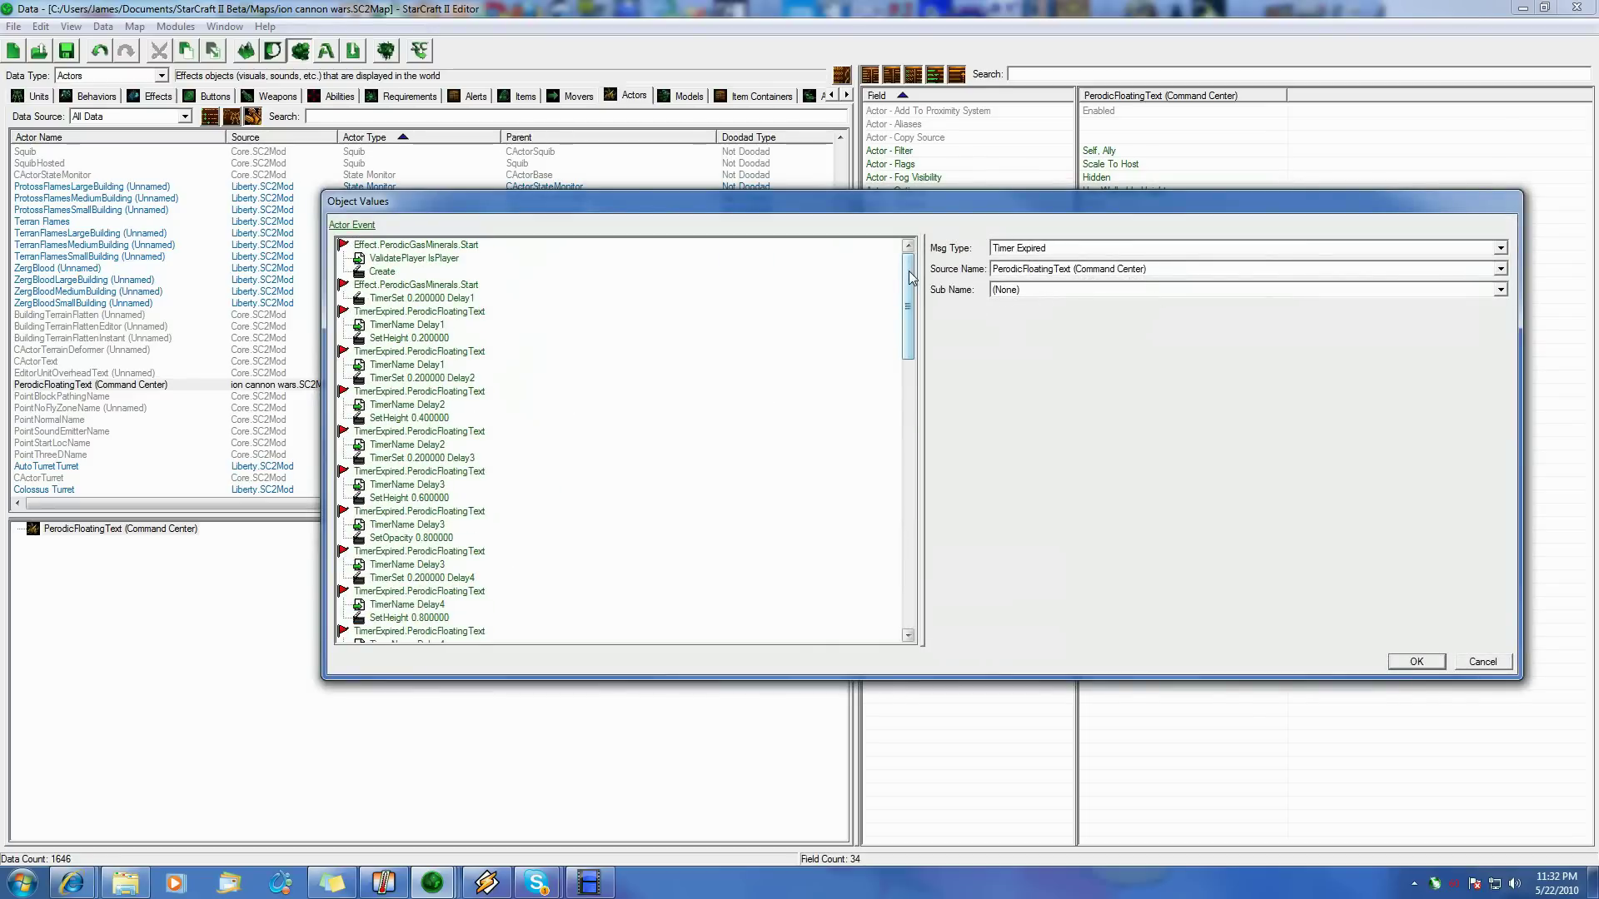
pyautogui.click(1486, 661)
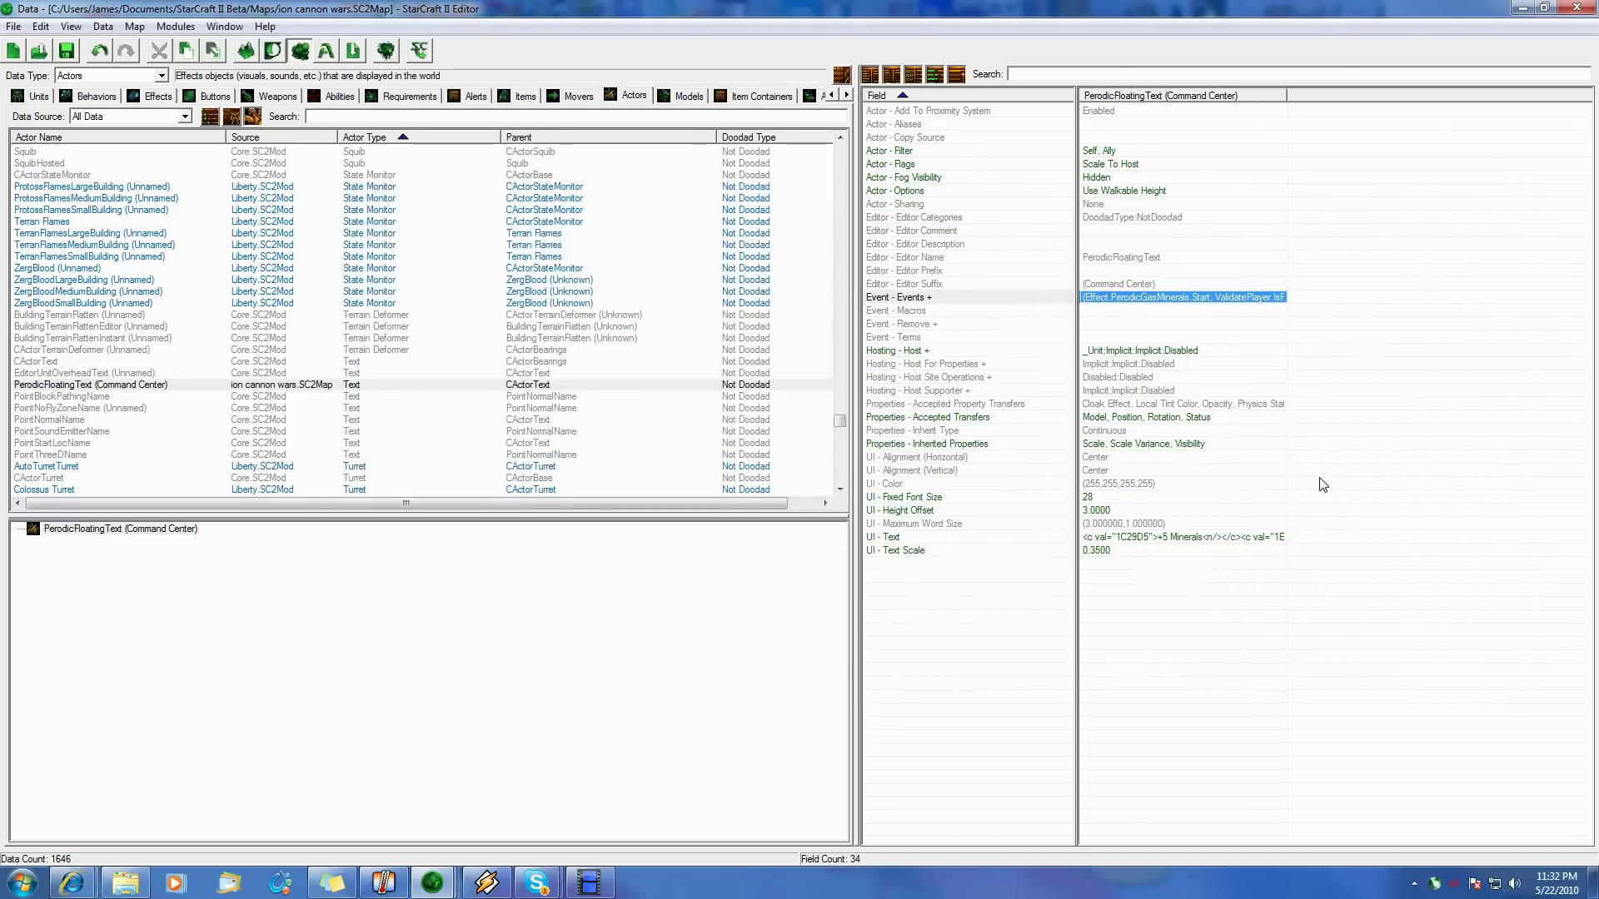